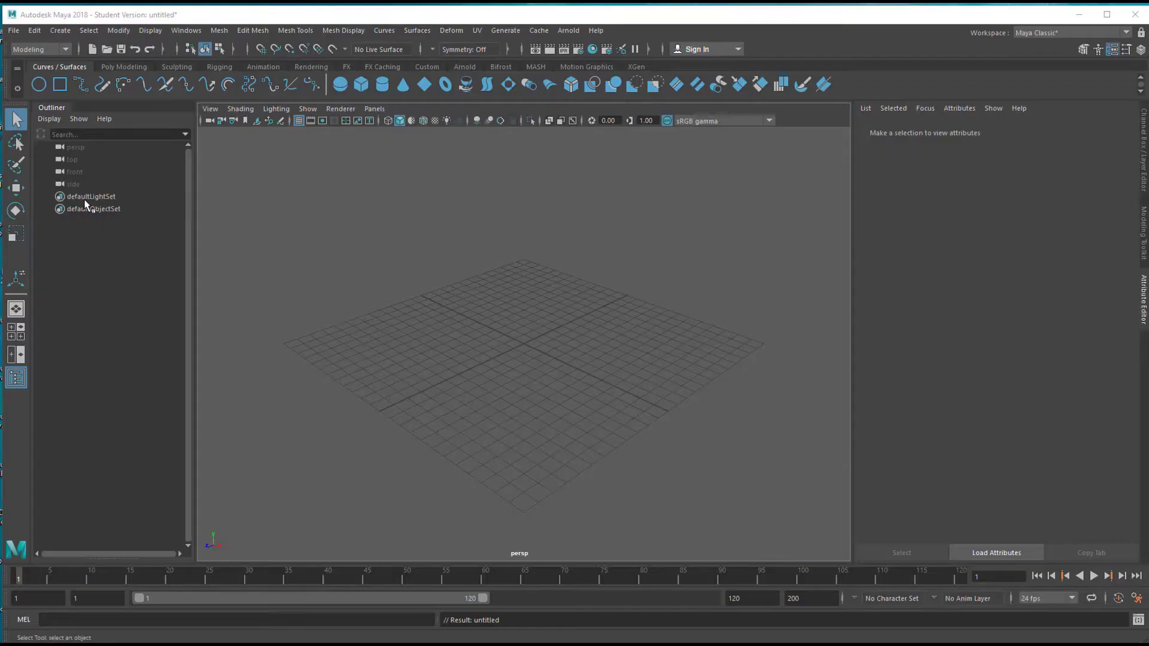
Step: Create pCylinder1 at the origin from the Poly Modeling shelf and zoom in on it
{"action": "left_click", "coordinate": [124, 68]}
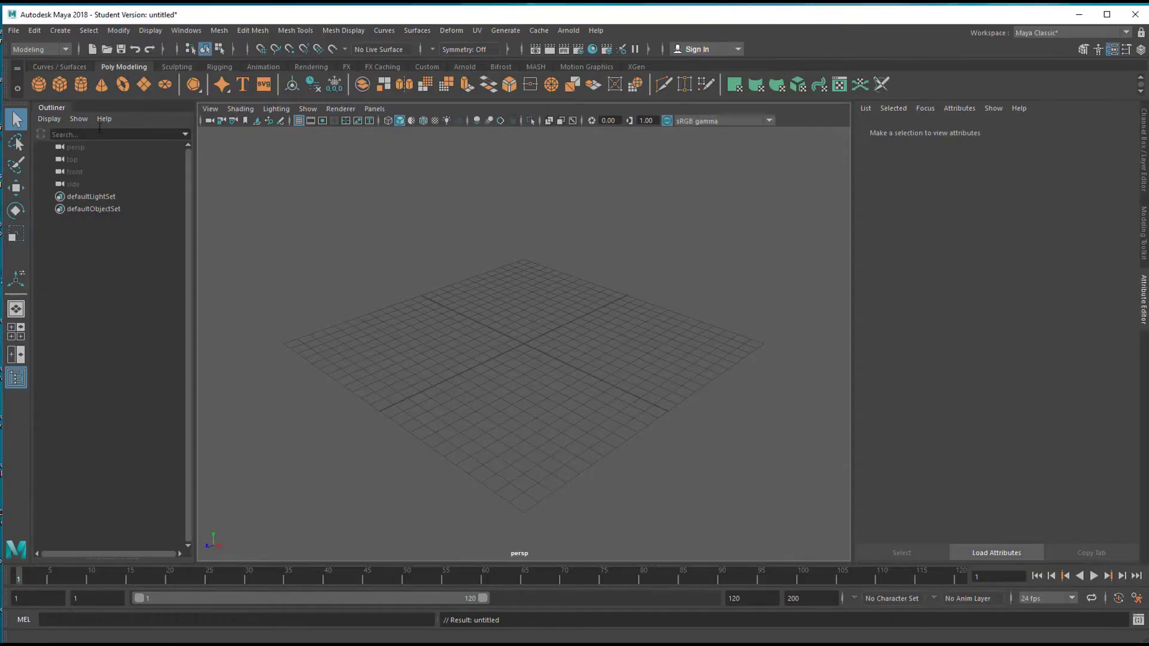
{"action": "left_click", "coordinate": [90, 90]}
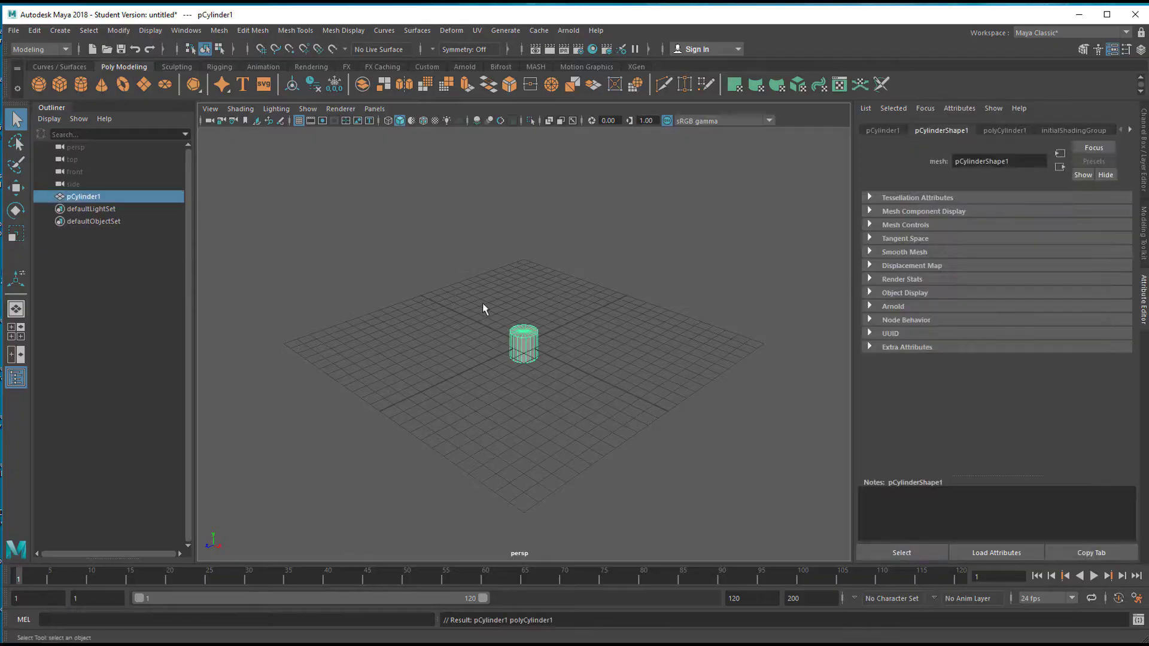
{"action": "left_click_drag", "start_coordinate": [518, 369], "coordinate": [481, 380], "text": "alt"}
{"action": "right_click_drag", "start_coordinate": [481, 379], "coordinate": [654, 376], "text": "alt"}
{"action": "right_click_drag", "start_coordinate": [505, 303], "coordinate": [576, 364], "text": "alt"}
{"action": "middle_click_drag", "start_coordinate": [577, 365], "coordinate": [583, 402], "text": "alt"}
{"action": "left_click_drag", "start_coordinate": [582, 402], "coordinate": [600, 341], "text": "alt"}
{"action": "right_click_drag", "start_coordinate": [600, 341], "coordinate": [526, 341], "text": "alt"}
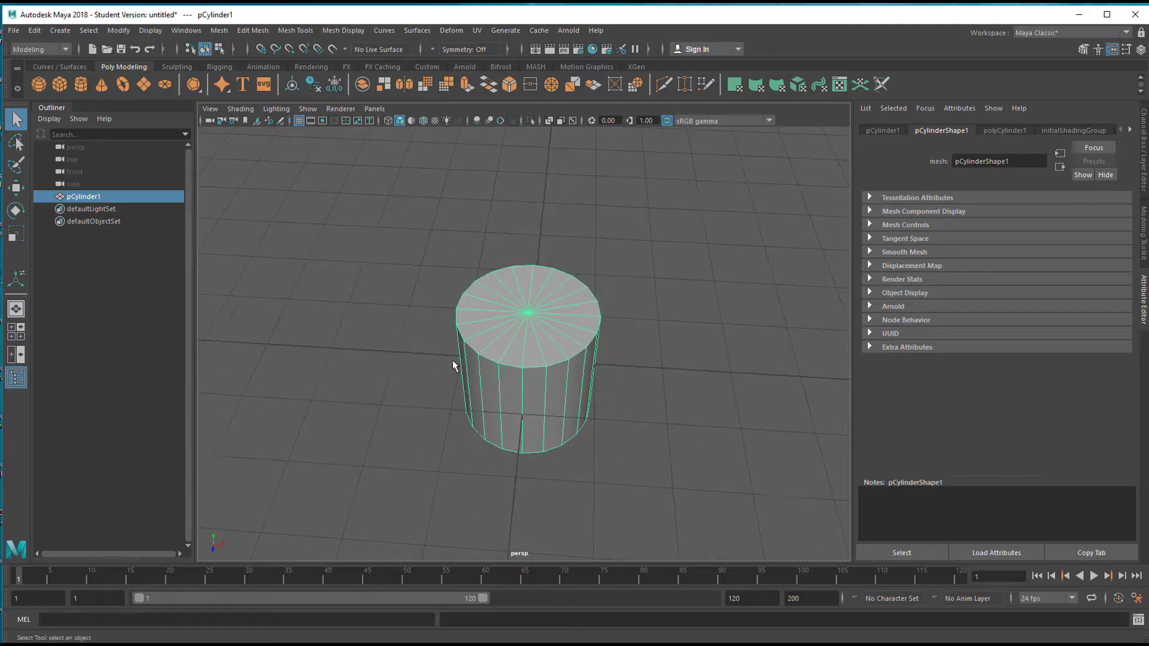
{"action": "left_click_drag", "start_coordinate": [526, 341], "coordinate": [502, 341], "text": "alt"}
{"action": "right_click_drag", "start_coordinate": [503, 341], "coordinate": [652, 359], "text": "alt"}
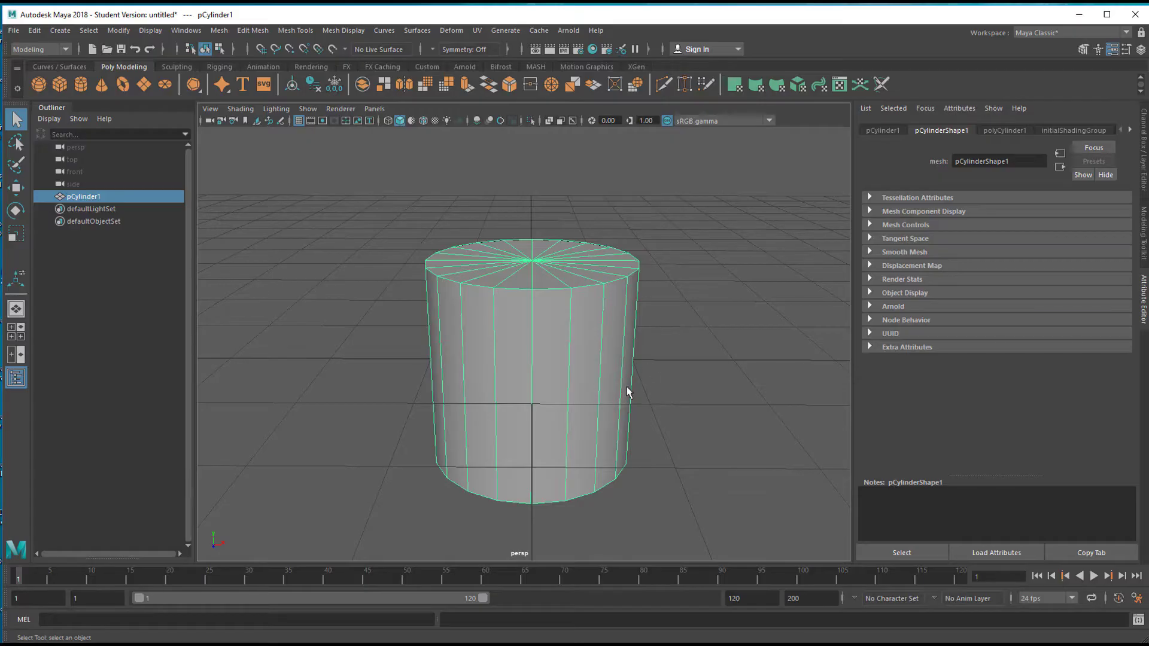
Step: Toggle the cylinder between Face and Object mode, inspect it, then delete pCylinder1
{"action": "right_click", "coordinate": [559, 327]}
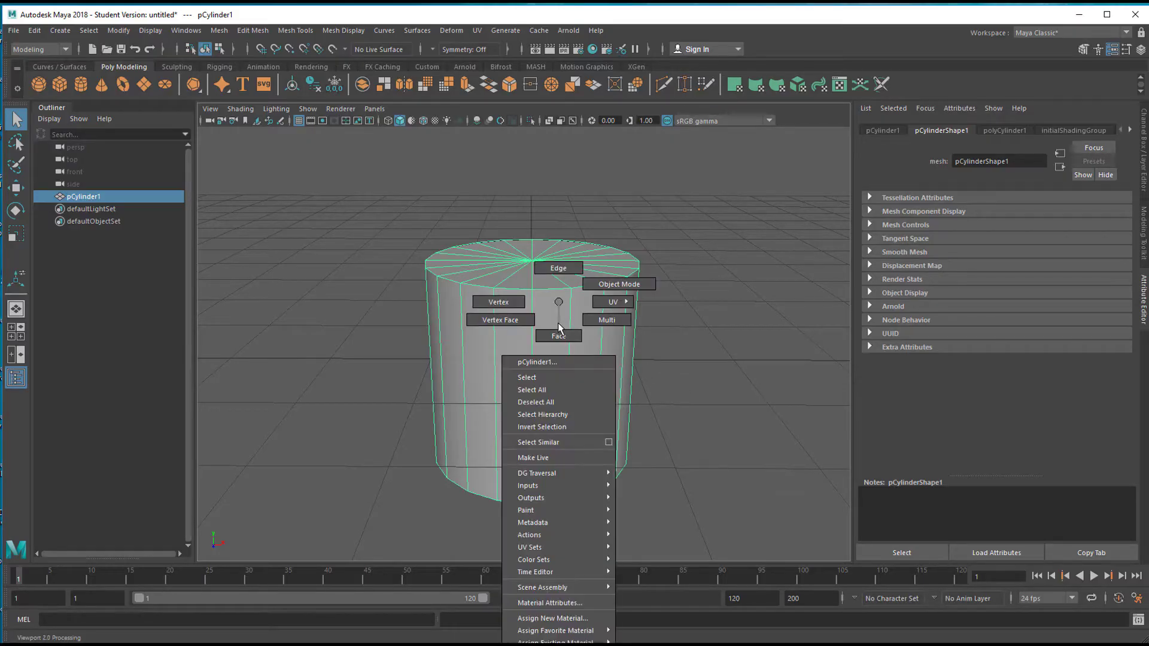
{"action": "left_click", "coordinate": [559, 336]}
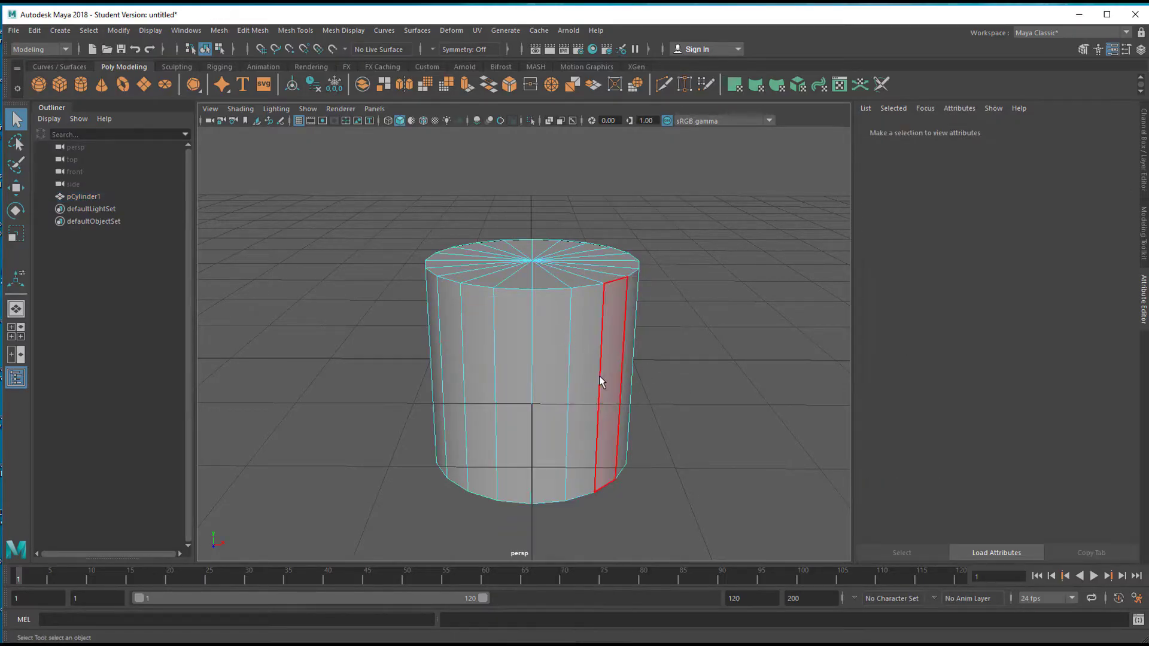
{"action": "left_click_drag", "start_coordinate": [573, 376], "coordinate": [504, 361], "text": "alt"}
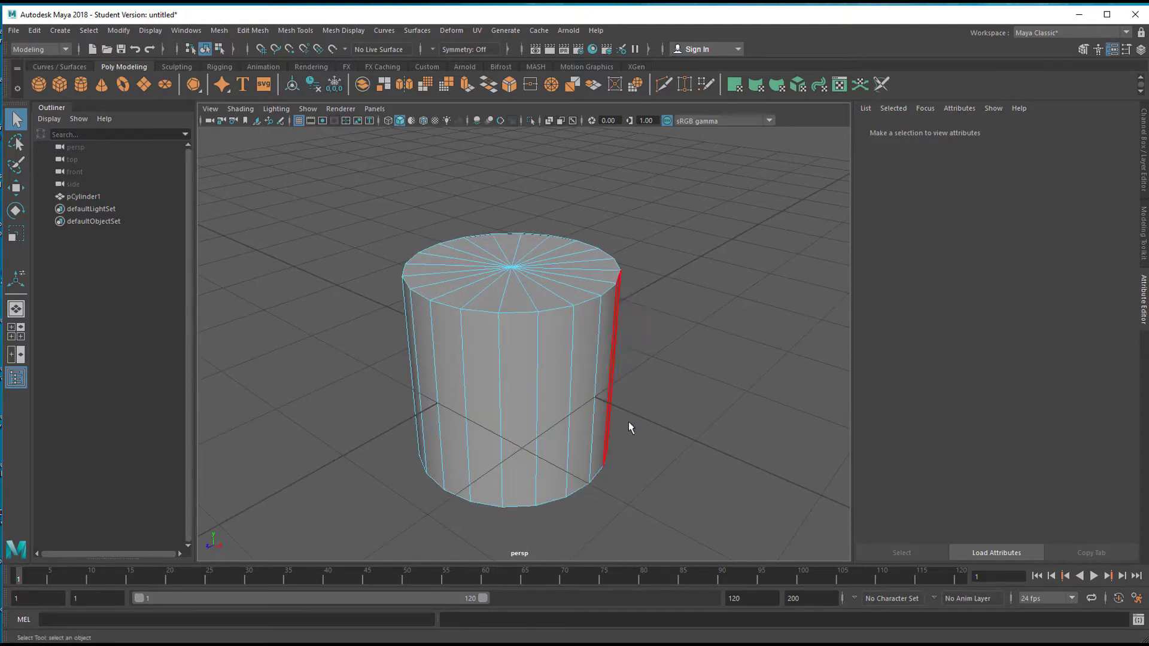
{"action": "left_click_drag", "start_coordinate": [654, 428], "coordinate": [684, 415], "text": "alt"}
{"action": "right_click", "coordinate": [564, 329]}
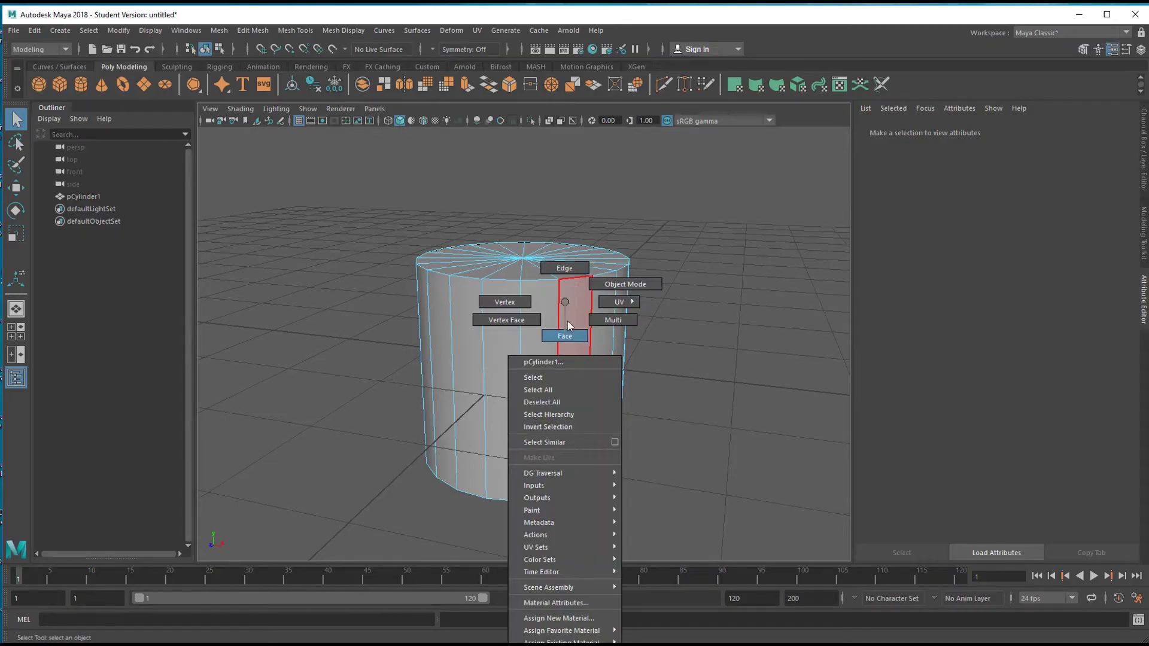
{"action": "left_click", "coordinate": [624, 284]}
{"action": "left_click_drag", "start_coordinate": [659, 372], "coordinate": [610, 390], "text": "alt"}
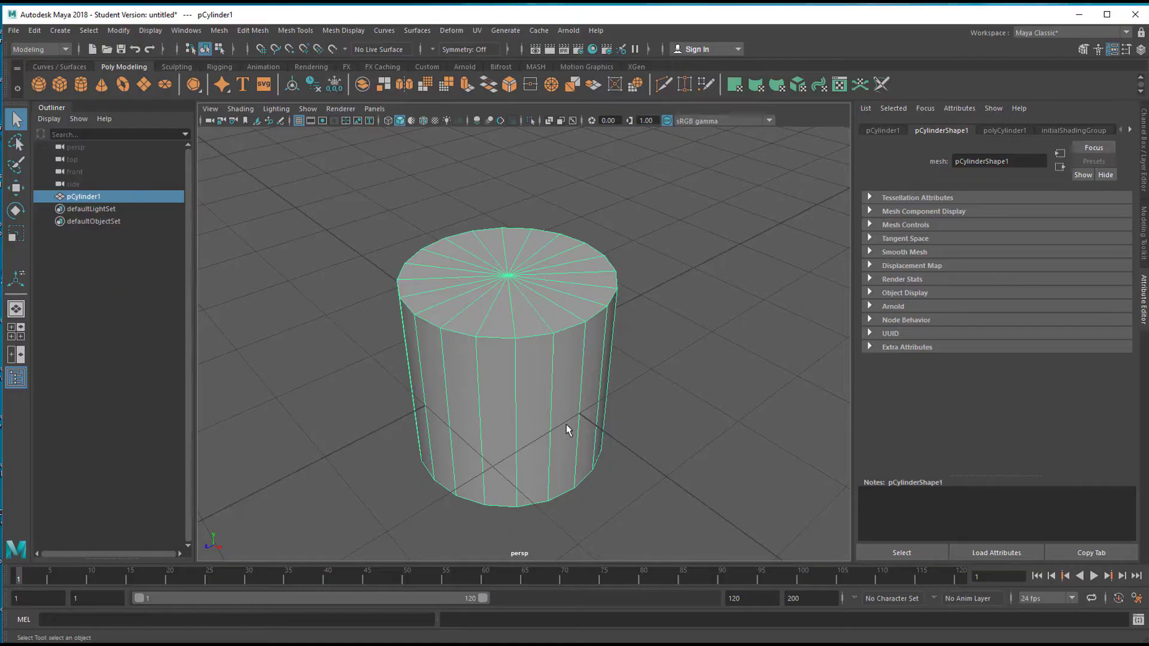
{"action": "key", "text": "Delete"}
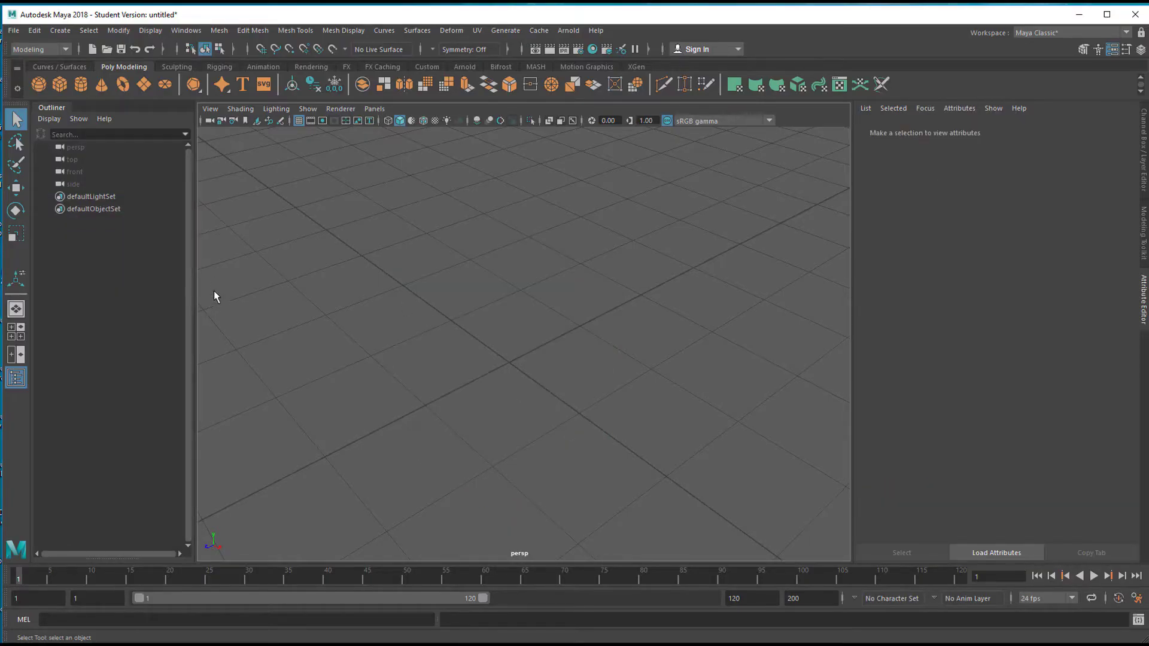
Step: Show the Curves / Surfaces shelf and a maximized, zoomed-in side view of the empty grid
{"action": "left_click", "coordinate": [55, 66]}
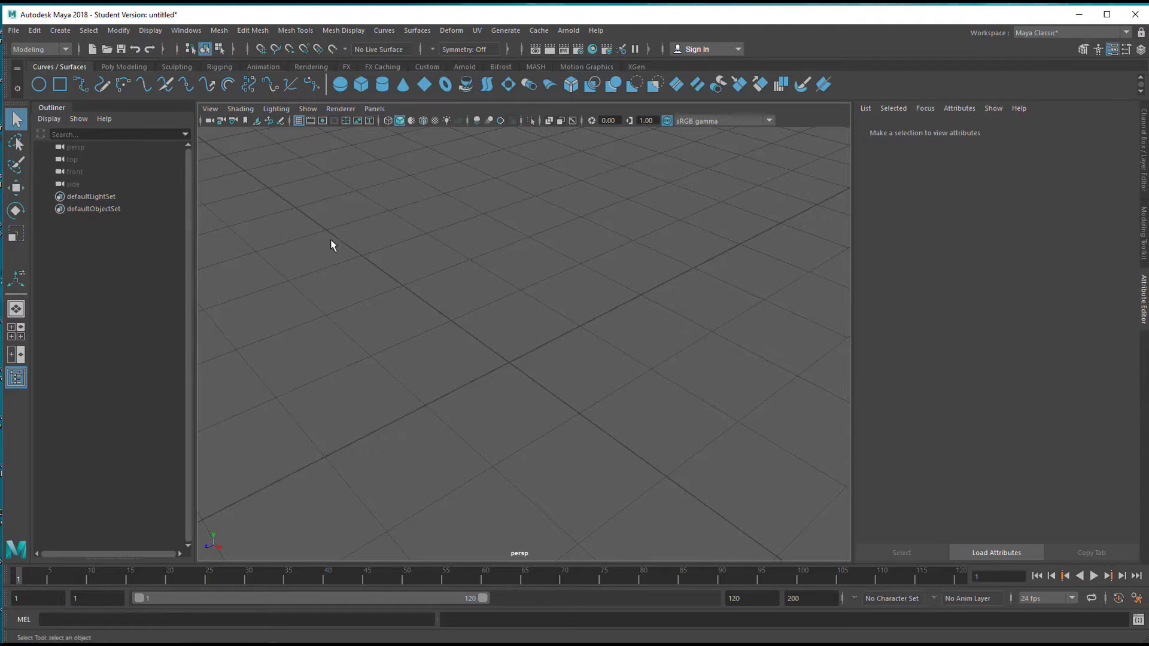
{"action": "right_click_drag", "start_coordinate": [617, 317], "coordinate": [665, 339], "text": "alt"}
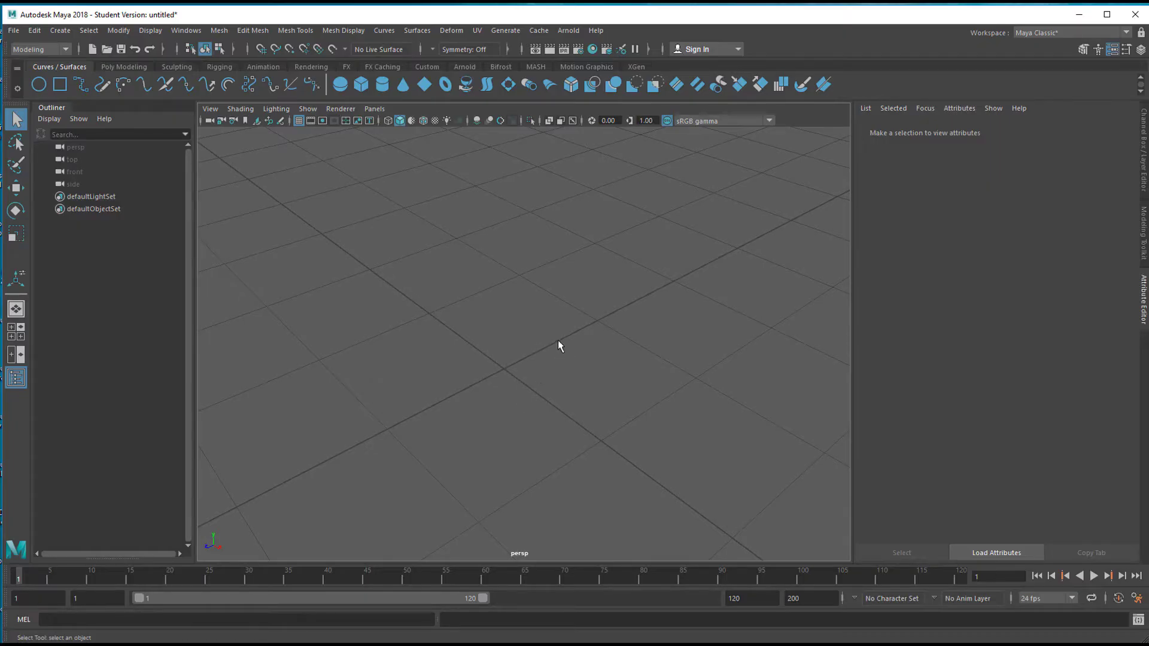
{"action": "key", "text": "space"}
{"action": "key", "text": "space"}
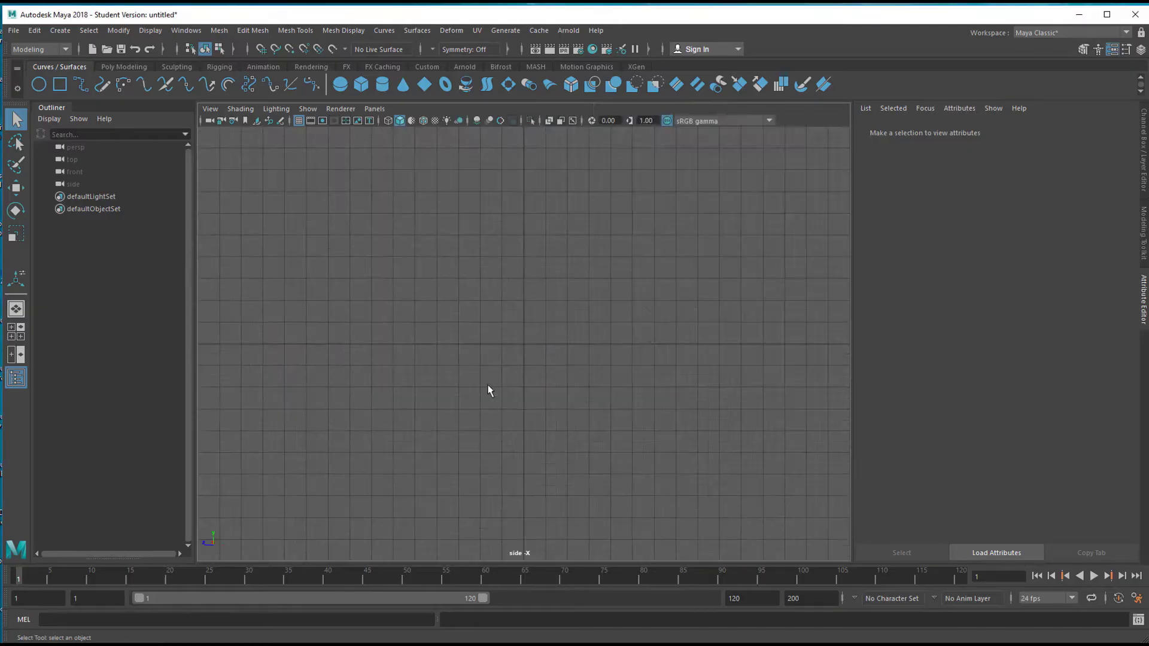
{"action": "scroll", "coordinate": [610, 399], "scroll_direction": "up", "scroll_amount": 3}
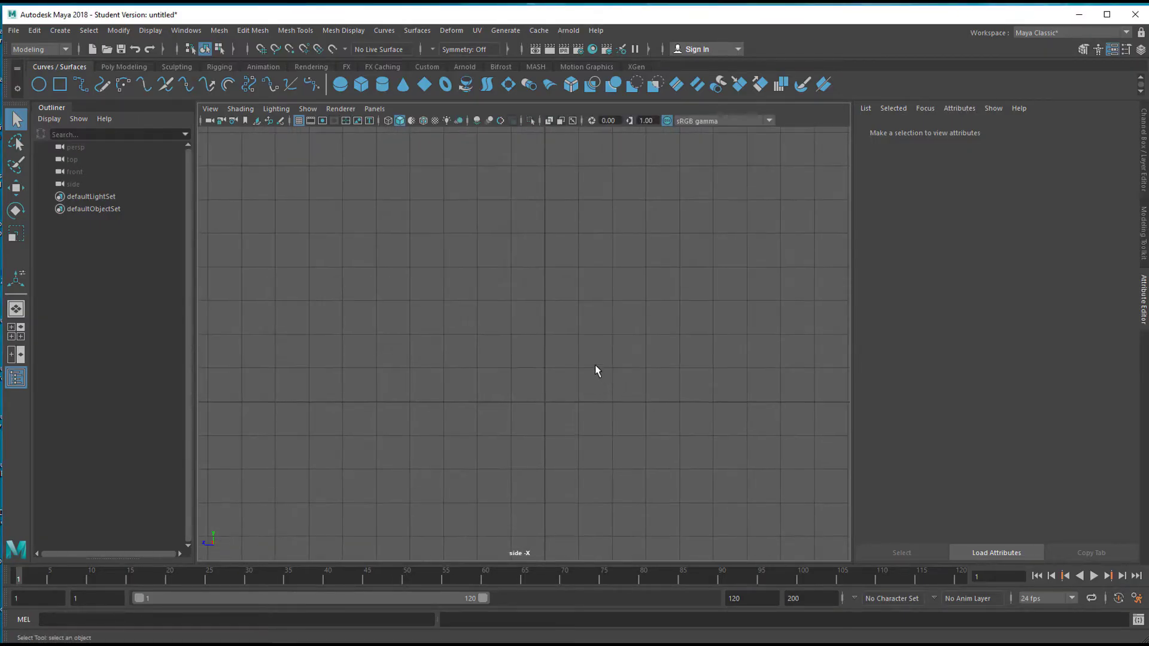
Step: Start an EP curve at the origin, running out along the base and up the outer wall
{"action": "left_click", "coordinate": [82, 87]}
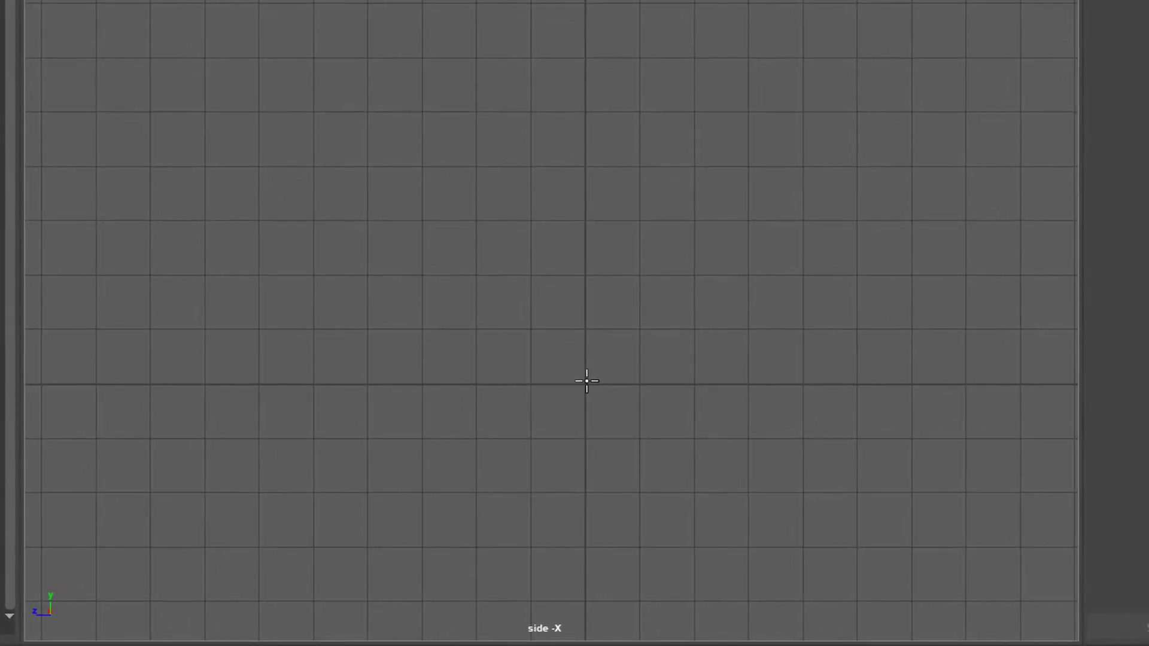
{"action": "left_click", "coordinate": [587, 381]}
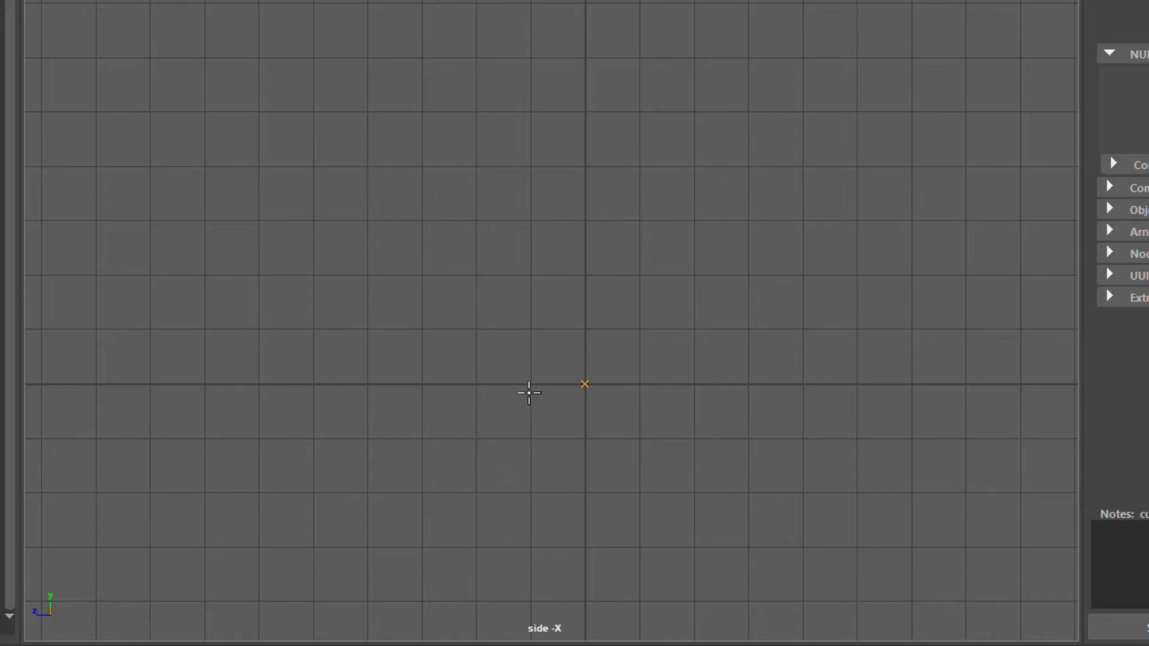
{"action": "left_click", "coordinate": [531, 384]}
{"action": "left_click", "coordinate": [473, 384]}
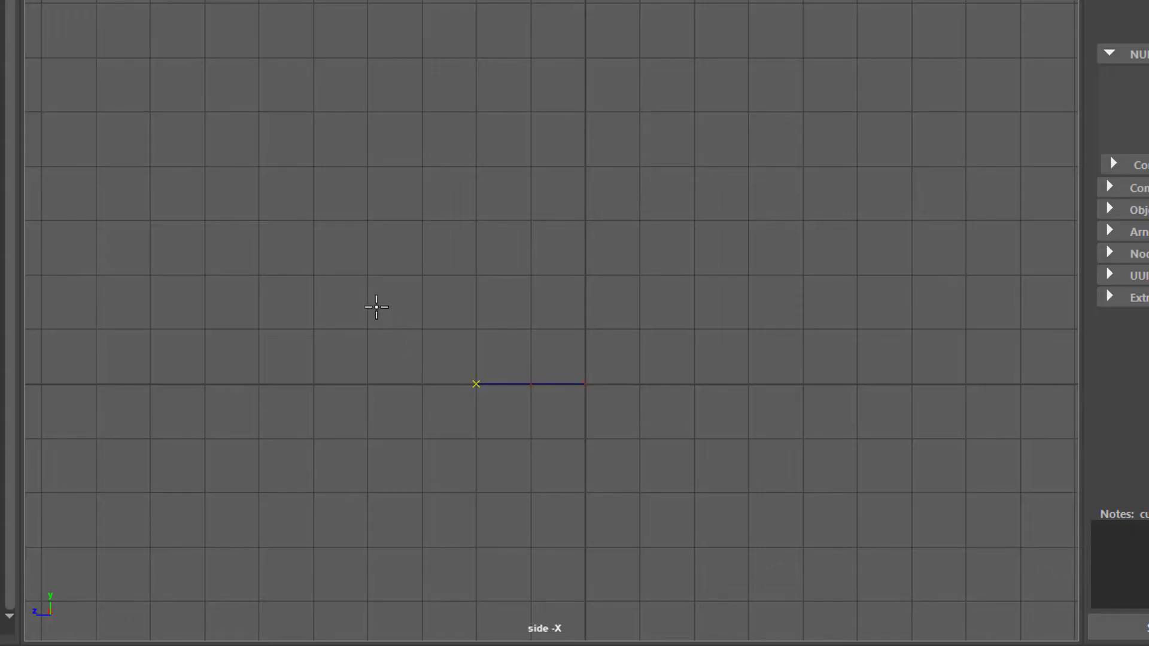
{"action": "left_click", "coordinate": [376, 306]}
{"action": "left_click", "coordinate": [363, 197]}
{"action": "left_click", "coordinate": [357, 137]}
{"action": "left_click", "coordinate": [353, 112]}
{"action": "left_click", "coordinate": [350, 94]}
Step: Hook the curve down the inner wall and along the bottom toward the axis, then finish it
{"action": "left_click", "coordinate": [362, 102]}
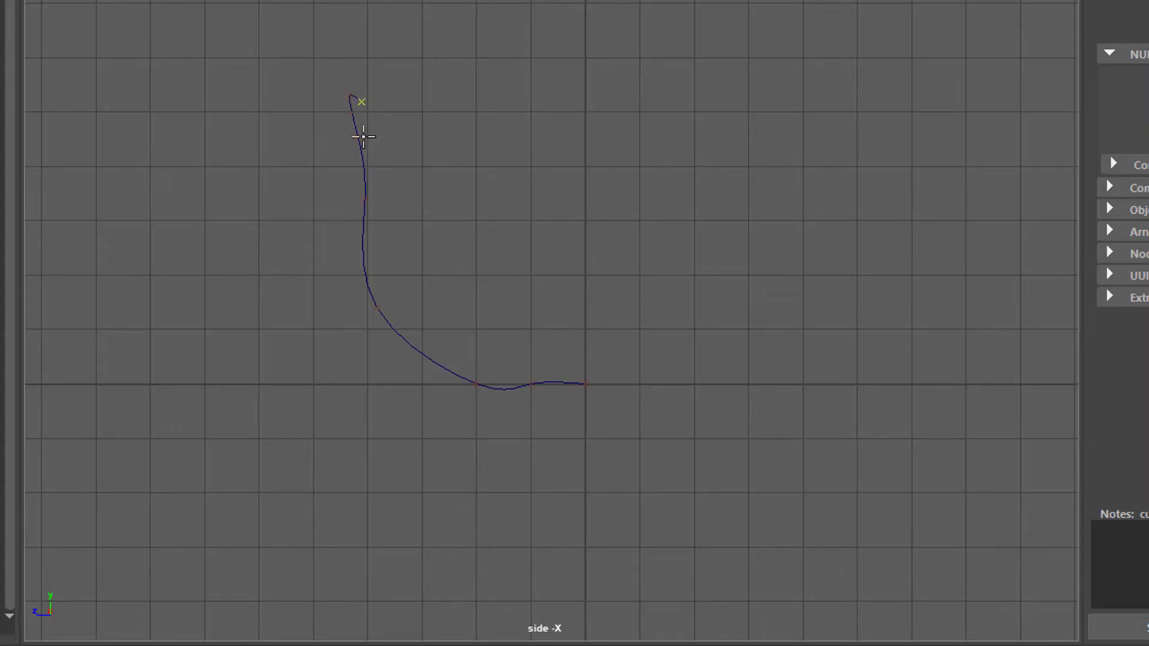
{"action": "left_click", "coordinate": [366, 122]}
{"action": "left_click", "coordinate": [372, 150]}
{"action": "left_click", "coordinate": [378, 207]}
{"action": "left_click", "coordinate": [387, 298]}
{"action": "left_click", "coordinate": [478, 372]}
{"action": "left_click", "coordinate": [532, 371]}
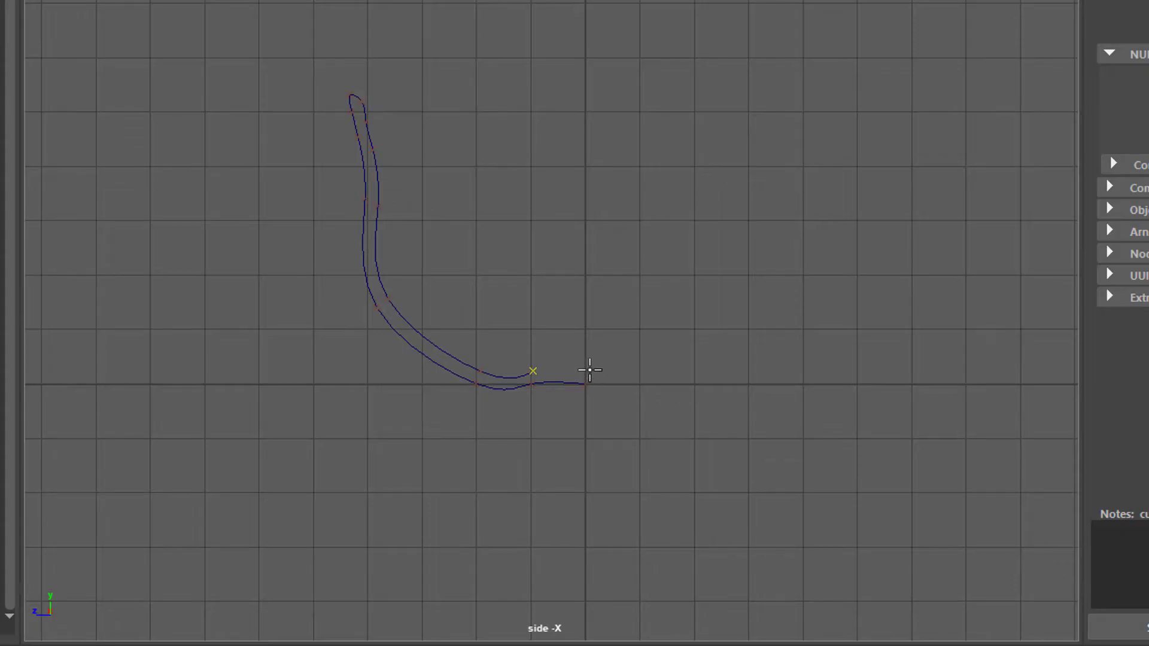
{"action": "left_click", "coordinate": [584, 329]}
{"action": "key", "text": "q"}
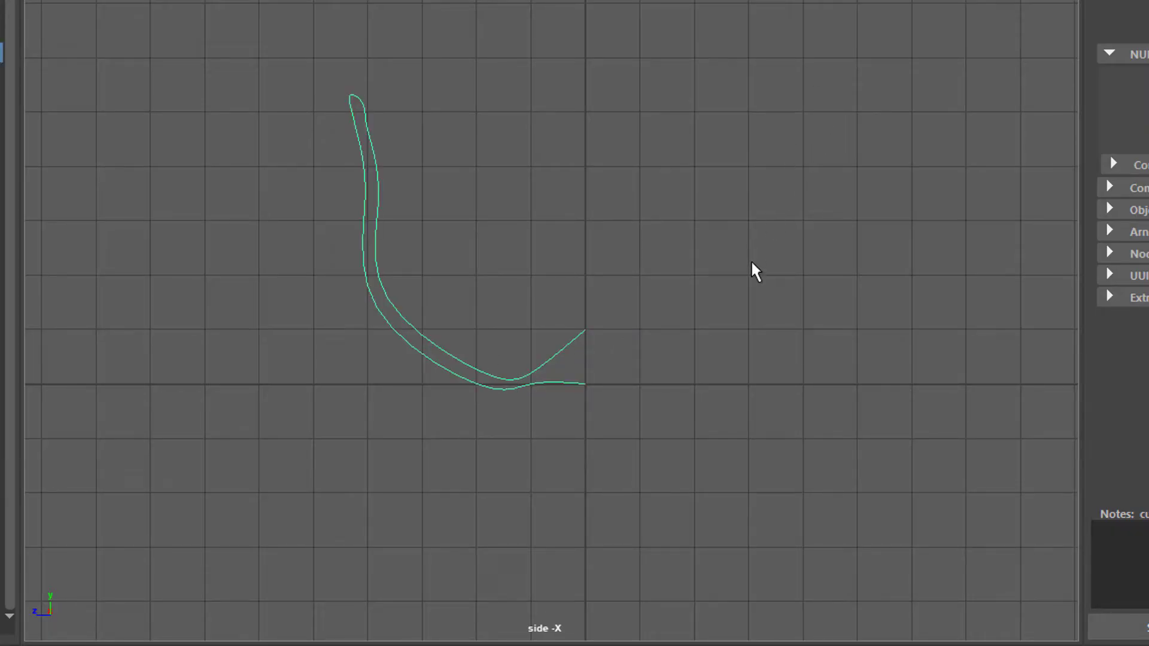
Step: Revolve the profile curve in the perspective view and orbit to inspect the bowl
{"action": "left_click_drag", "start_coordinate": [769, 308], "coordinate": [632, 392]}
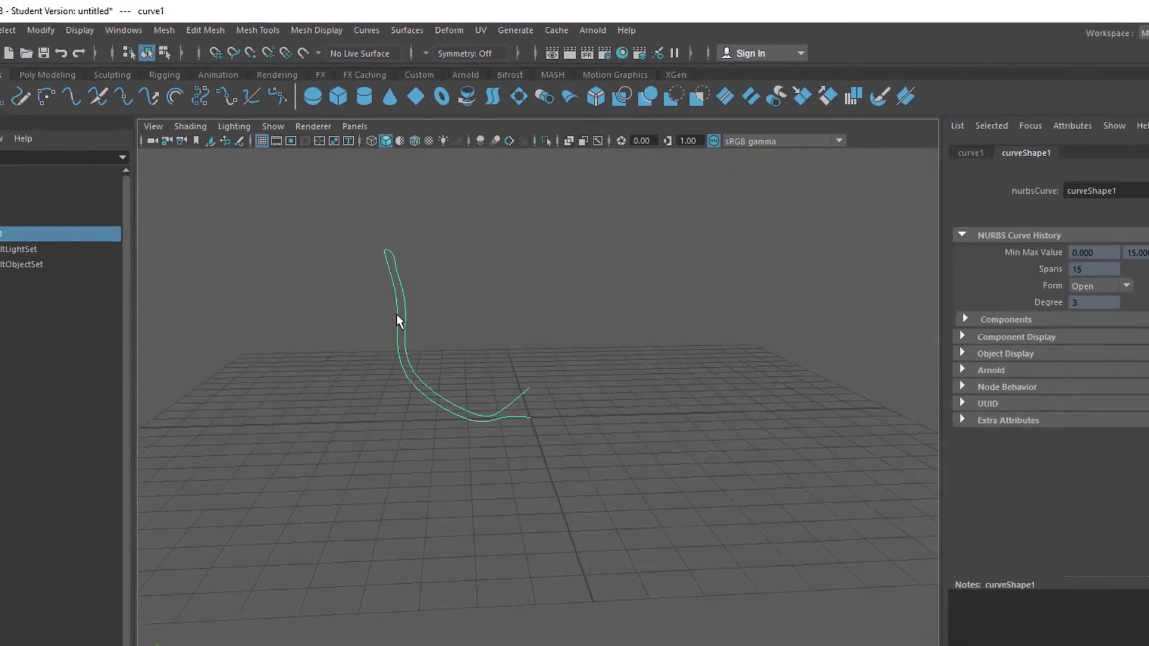
{"action": "left_click", "coordinate": [466, 86]}
{"action": "left_click_drag", "start_coordinate": [590, 404], "coordinate": [518, 441], "text": "alt"}
{"action": "right_click_drag", "start_coordinate": [518, 441], "coordinate": [557, 439], "text": "alt"}
{"action": "left_click_drag", "start_coordinate": [558, 439], "coordinate": [544, 405], "text": "alt"}
{"action": "right_click_drag", "start_coordinate": [543, 405], "coordinate": [577, 392], "text": "alt"}
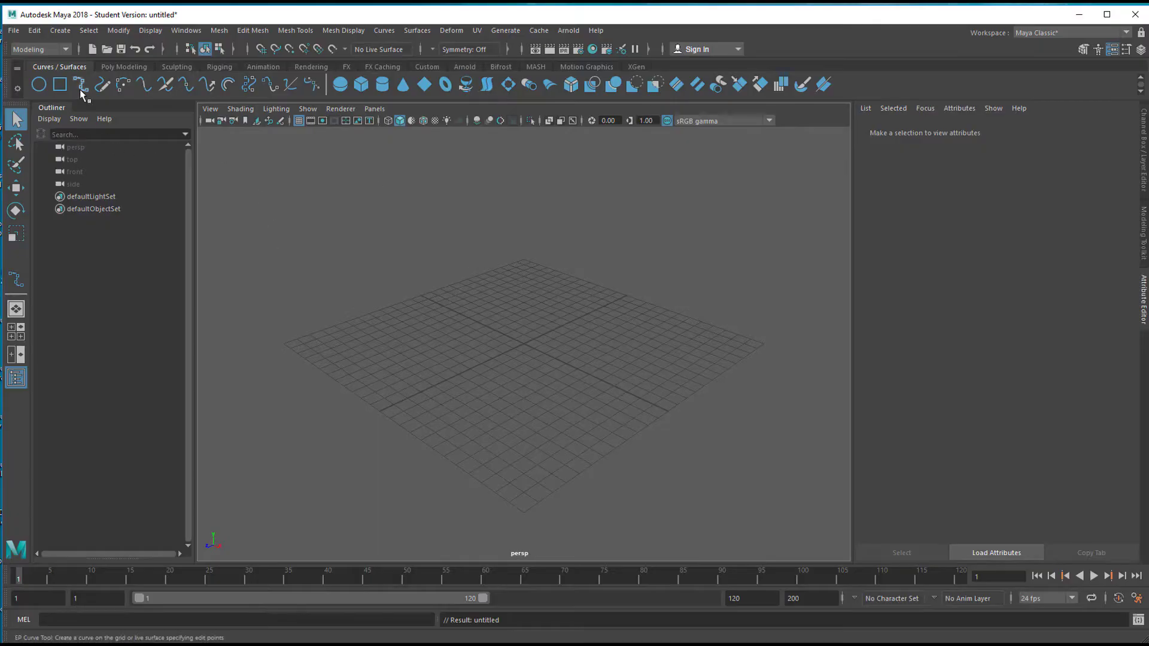
Step: Draw the first two wavy EP curves across the back of the grid
{"action": "left_click", "coordinate": [81, 86]}
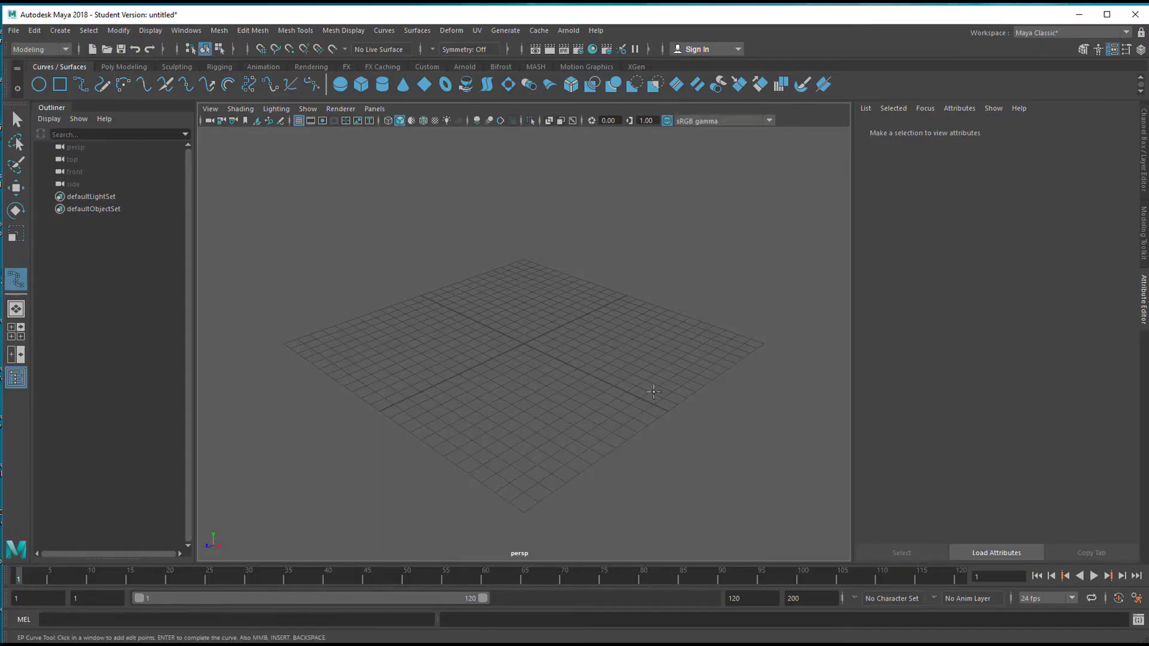
{"action": "left_click_drag", "start_coordinate": [599, 378], "coordinate": [538, 359], "text": "alt"}
{"action": "left_click", "coordinate": [408, 317]}
{"action": "left_click", "coordinate": [449, 291]}
{"action": "left_click", "coordinate": [506, 275]}
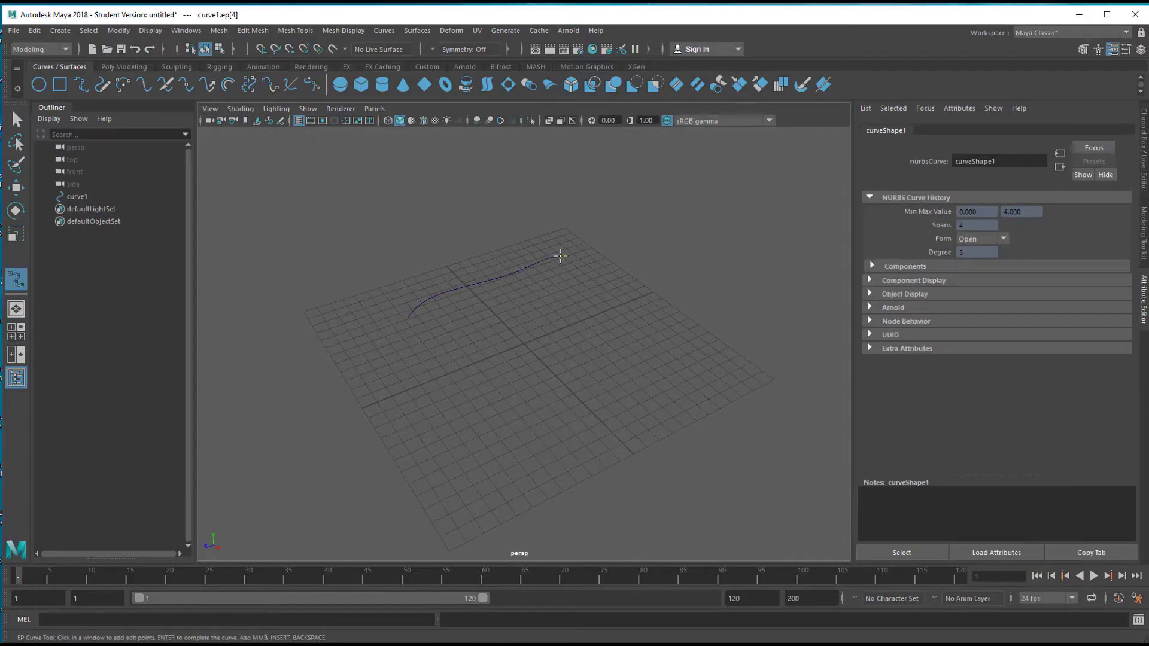
{"action": "key", "text": "q"}
{"action": "key", "text": "y"}
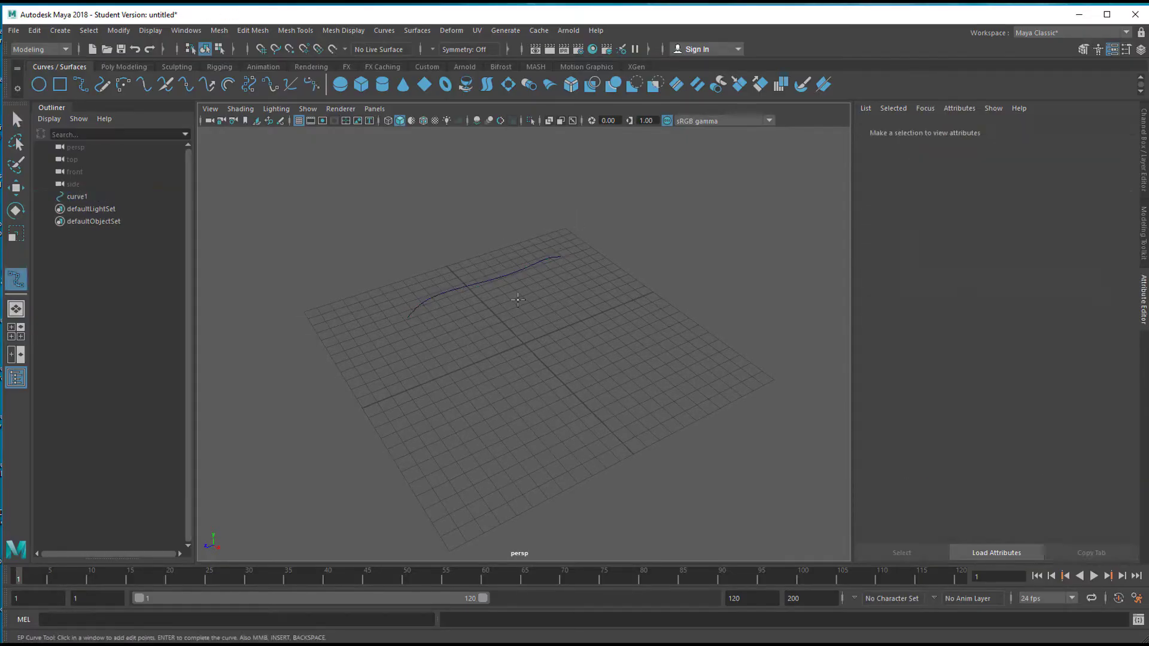
{"action": "left_click", "coordinate": [402, 357]}
{"action": "left_click", "coordinate": [461, 353]}
{"action": "left_click", "coordinate": [527, 337]}
{"action": "left_click", "coordinate": [548, 323]}
{"action": "left_click", "coordinate": [636, 296]}
{"action": "key", "text": "q"}
Step: Draw the third and fourth wavy EP curves across the front of the grid
{"action": "key", "text": "y"}
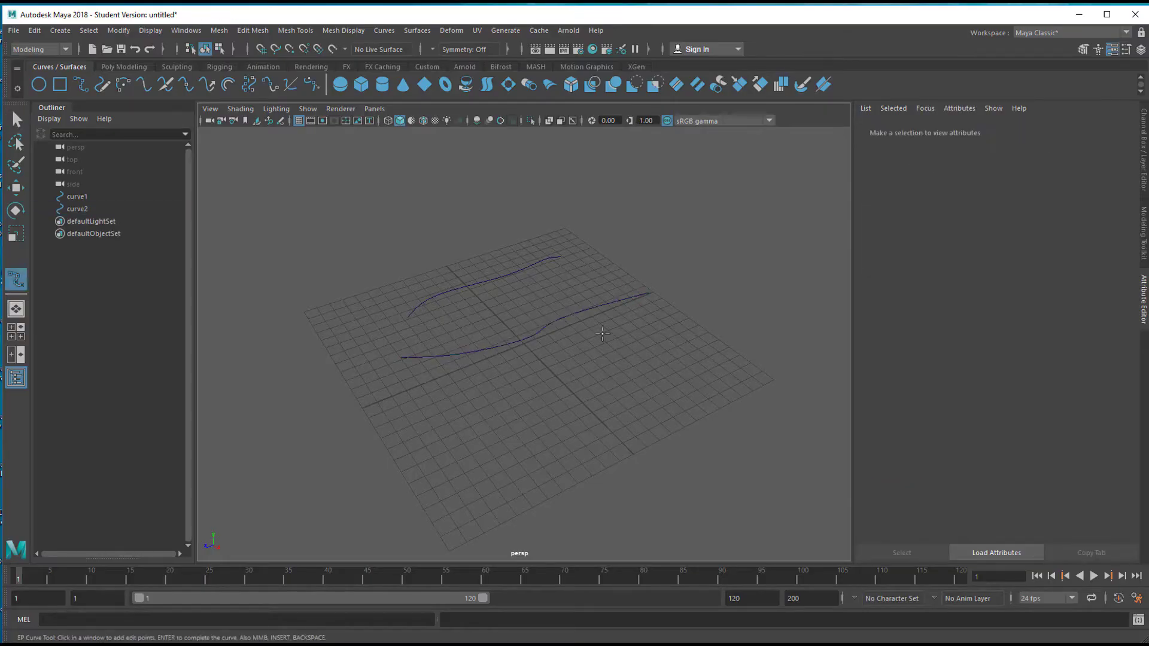
{"action": "left_click", "coordinate": [515, 454]}
{"action": "left_click", "coordinate": [562, 409]}
{"action": "left_click", "coordinate": [634, 367]}
{"action": "left_click", "coordinate": [722, 342]}
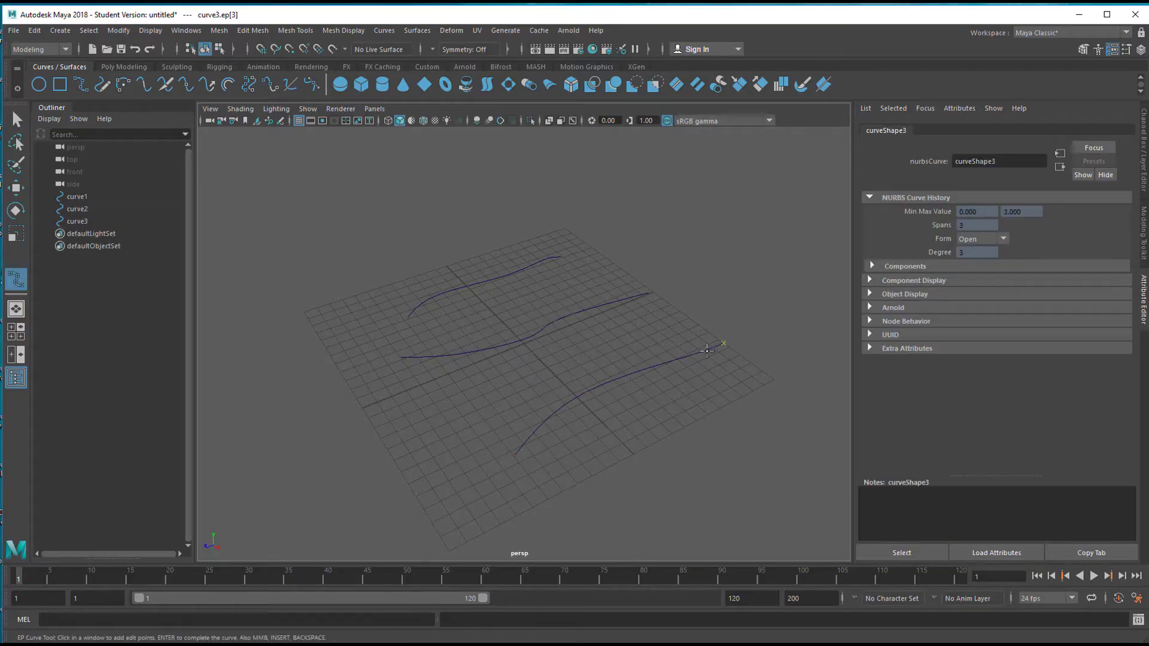
{"action": "key", "text": "q"}
{"action": "key", "text": "y"}
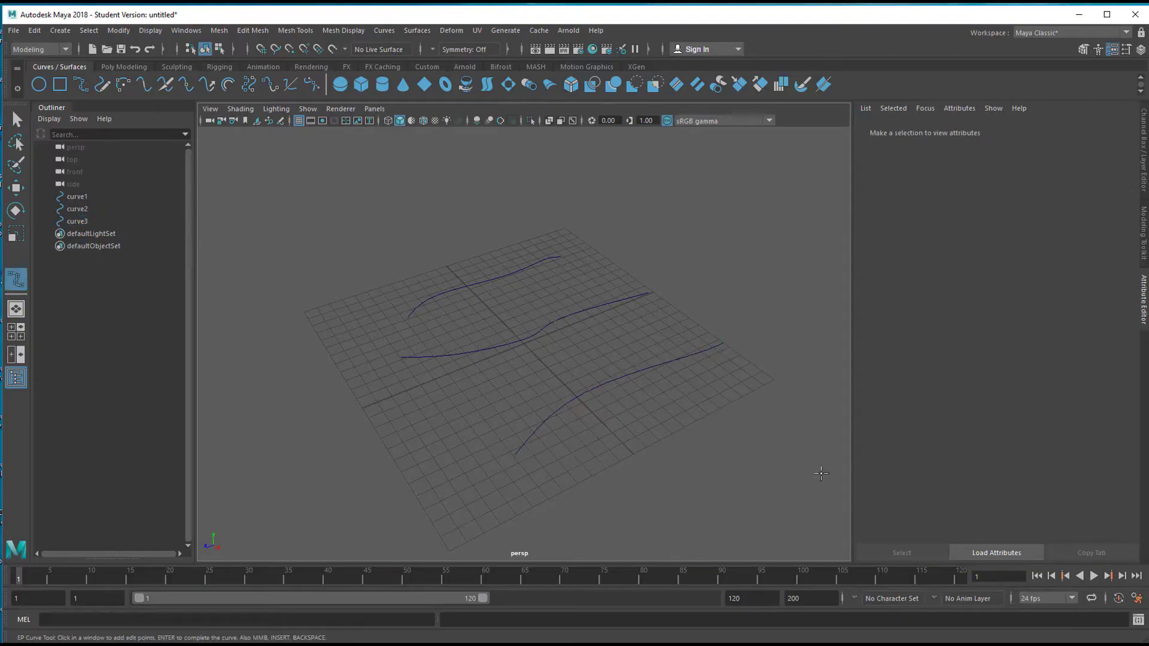
{"action": "left_click", "coordinate": [620, 484]}
{"action": "left_click", "coordinate": [682, 450]}
{"action": "left_click", "coordinate": [731, 419]}
{"action": "left_click", "coordinate": [737, 414]}
{"action": "left_click", "coordinate": [771, 397]}
{"action": "key", "text": "q"}
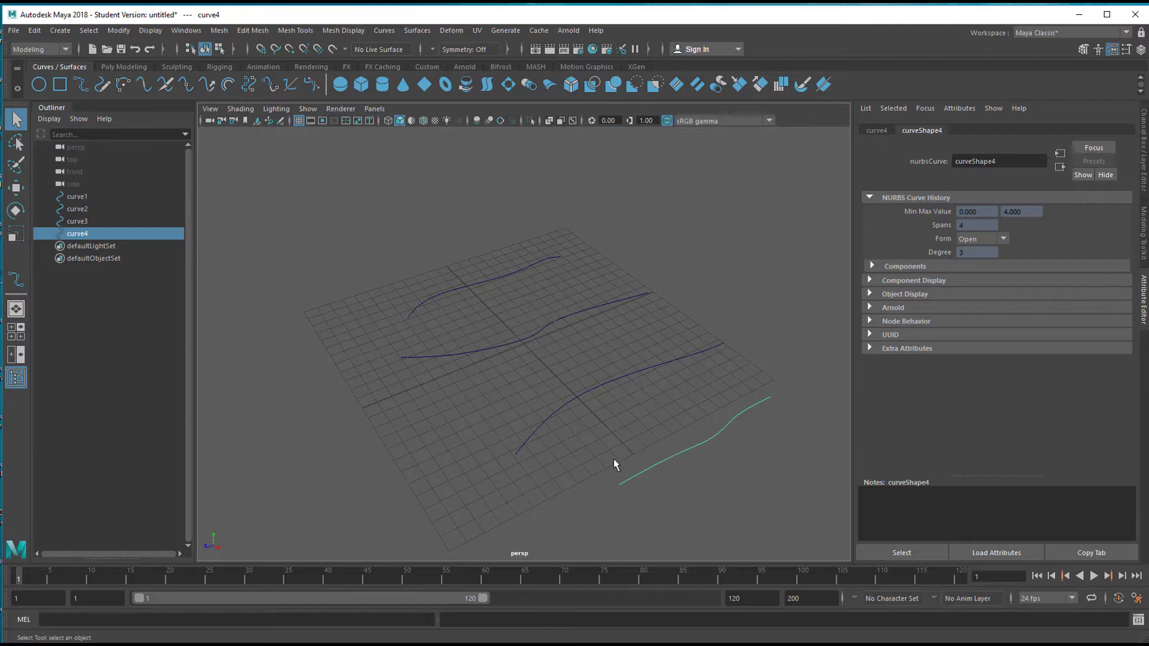
Step: Select all four curves and lift their middle control vertices so each curve arches upward
{"action": "left_click_drag", "start_coordinate": [630, 436], "coordinate": [575, 432], "text": "alt"}
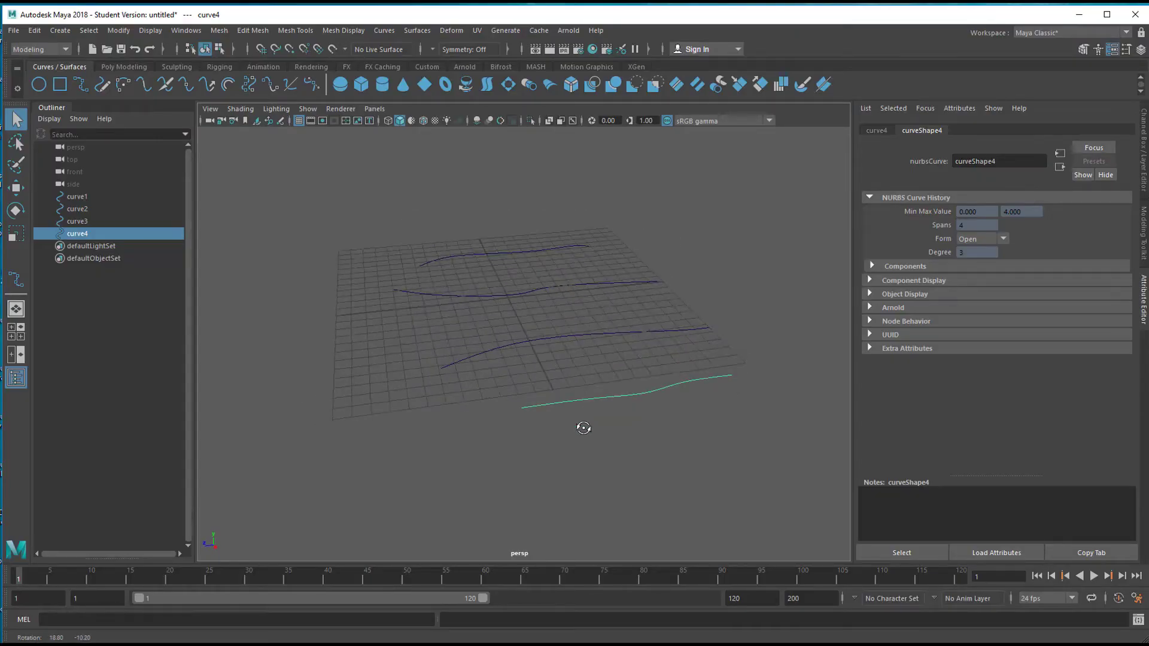
{"action": "mouse_move", "coordinate": [583, 428]}
{"action": "left_mouse_down", "text": "alt"}
{"action": "mouse_move", "coordinate": [557, 423]}
{"action": "mouse_move", "coordinate": [551, 436]}
{"action": "mouse_move", "coordinate": [561, 426]}
{"action": "left_mouse_up", "text": "alt"}
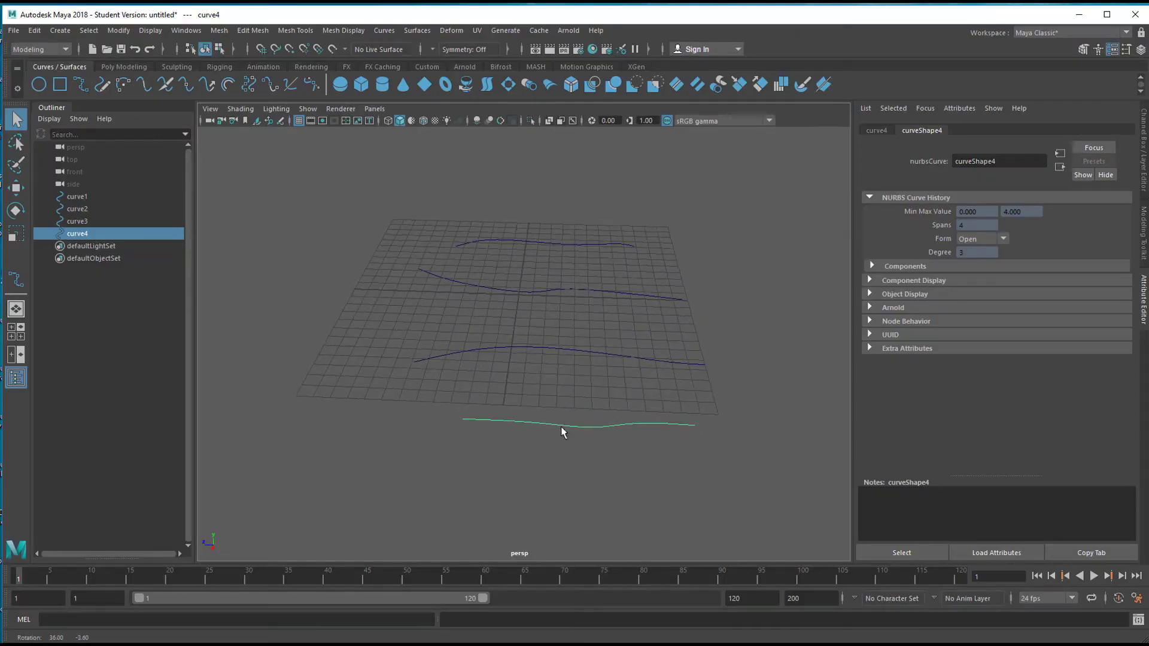
{"action": "left_click", "coordinate": [549, 245]}
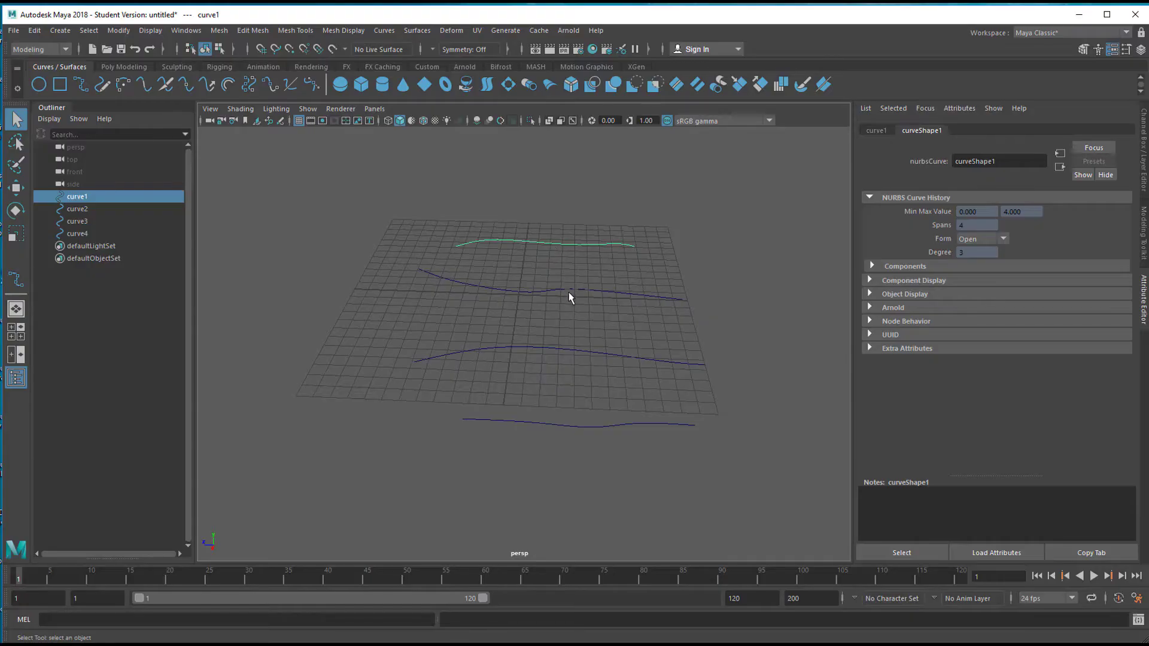
{"action": "left_click_drag", "start_coordinate": [579, 433], "coordinate": [580, 431]}
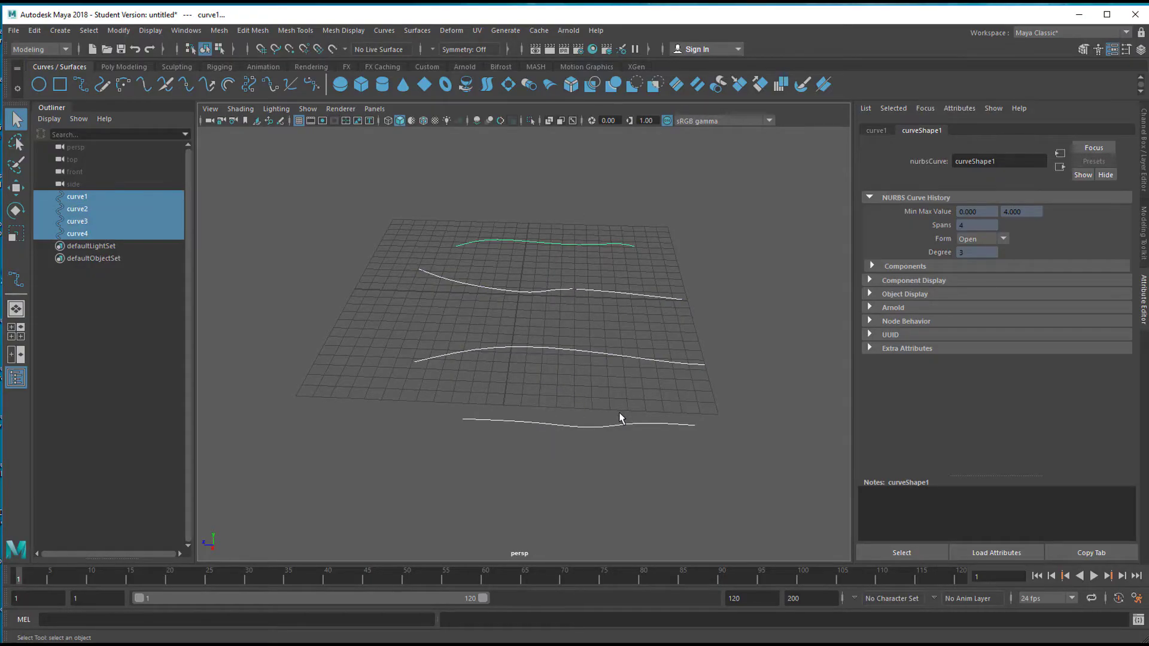
{"action": "key", "text": "F8"}
{"action": "left_click_drag", "start_coordinate": [534, 287], "coordinate": [594, 473]}
{"action": "key", "text": "w"}
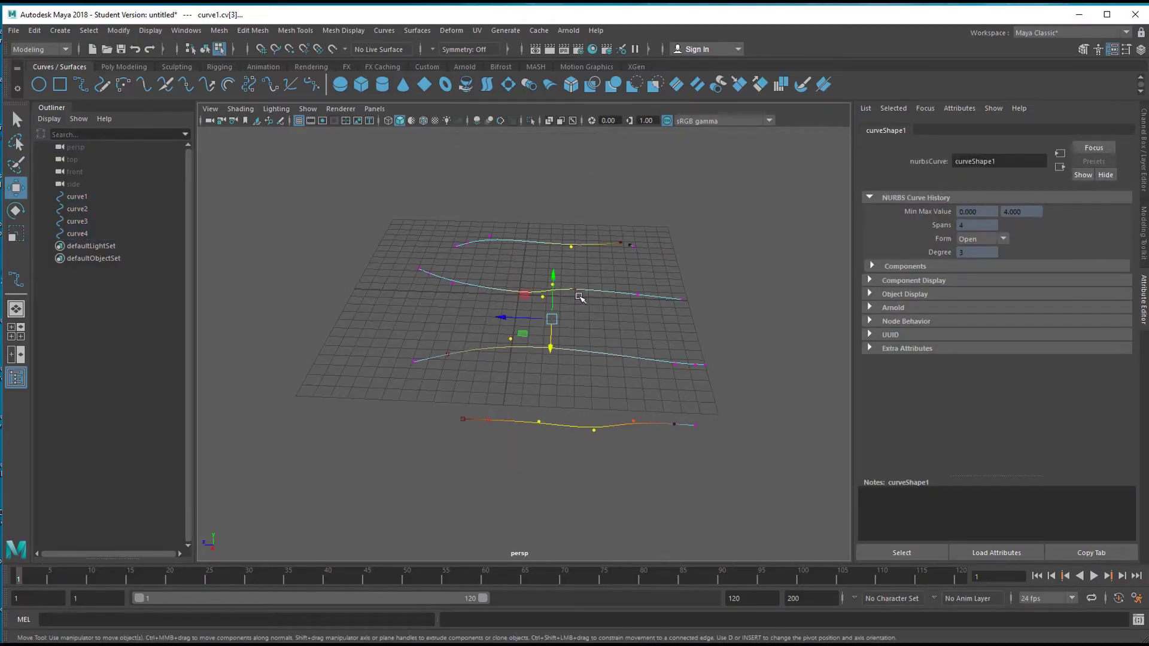
{"action": "mouse_move", "coordinate": [551, 278]}
{"action": "left_mouse_down"}
{"action": "mouse_move", "coordinate": [556, 260]}
{"action": "mouse_move", "coordinate": [551, 281]}
{"action": "left_mouse_up"}
{"action": "key", "text": "e"}
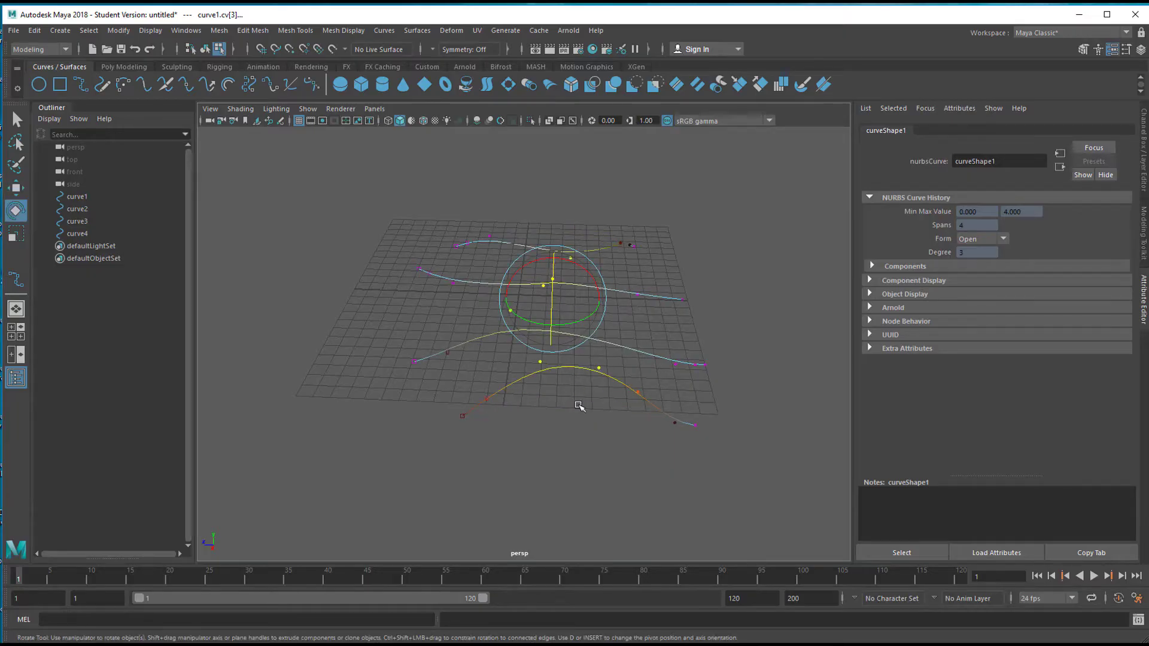
{"action": "left_click_drag", "start_coordinate": [559, 414], "coordinate": [627, 433], "text": "alt"}
{"action": "key", "text": "F8"}
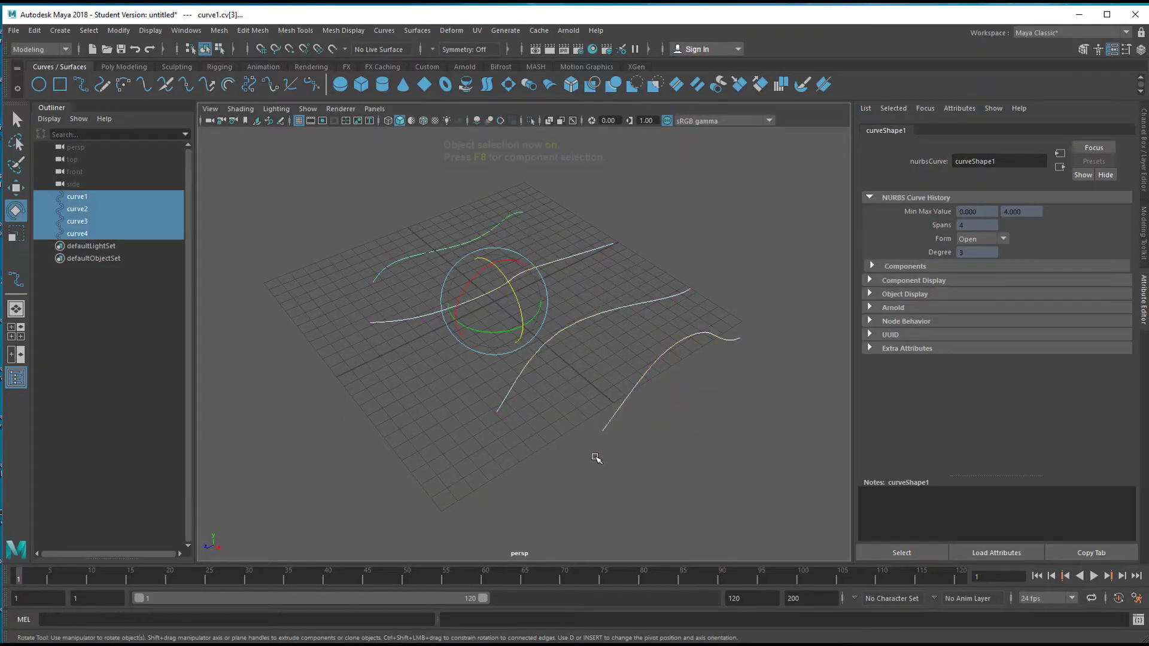
Step: Select the curves in loft order: curve4, curve3, curve2, then curve1
{"action": "left_click", "coordinate": [668, 458]}
{"action": "left_click_drag", "start_coordinate": [680, 457], "coordinate": [654, 195], "text": "alt"}
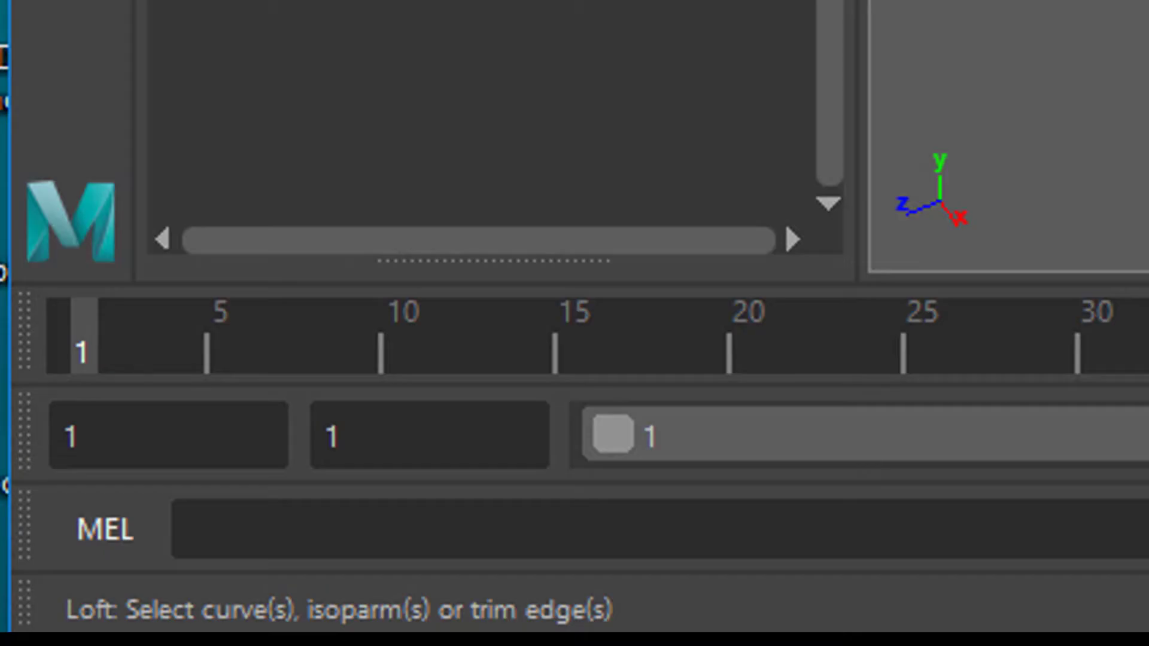
{"action": "key", "text": "e"}
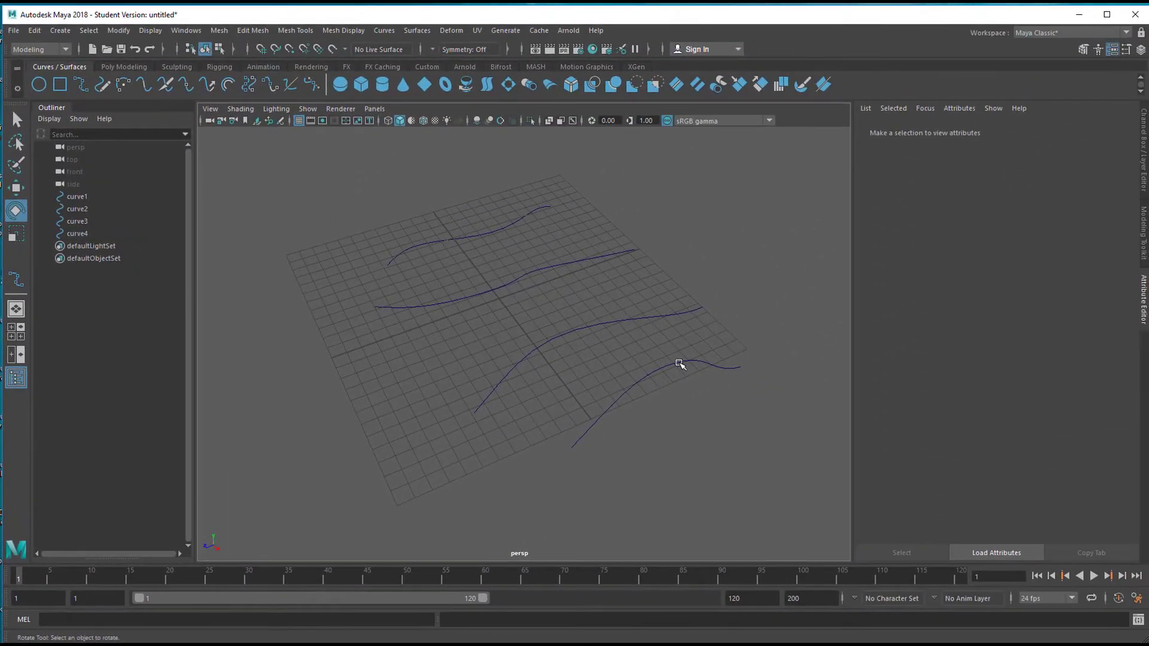
{"action": "left_click", "coordinate": [680, 364]}
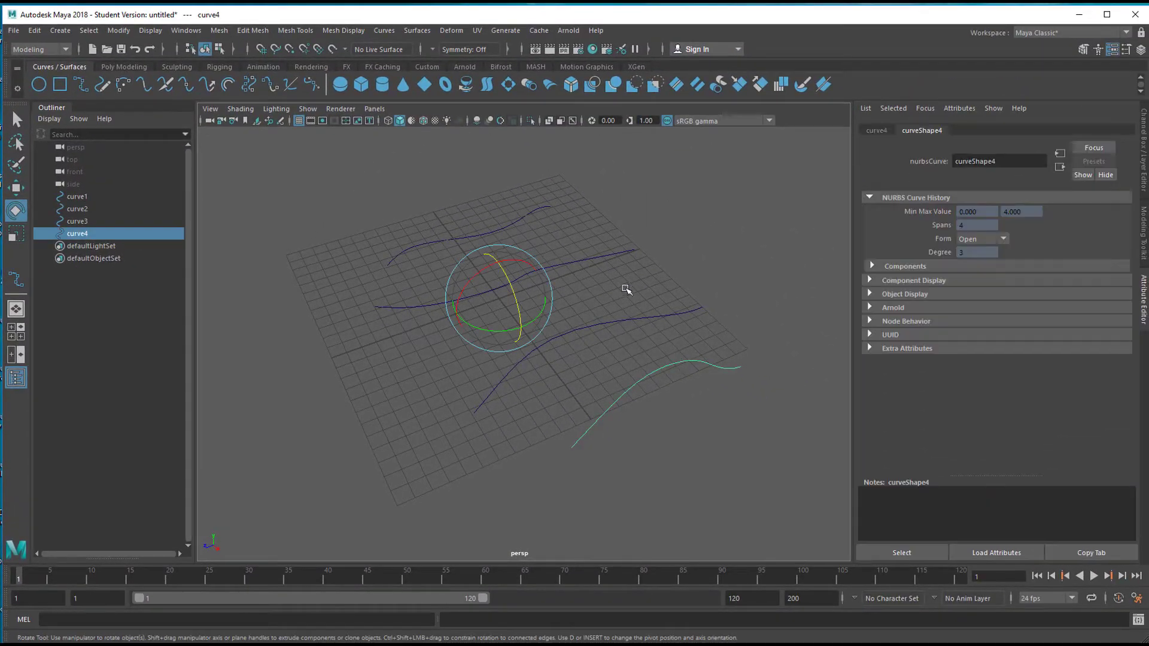
{"action": "left_click", "coordinate": [595, 258], "text": "shift"}
{"action": "left_click", "coordinate": [636, 322], "text": "shift"}
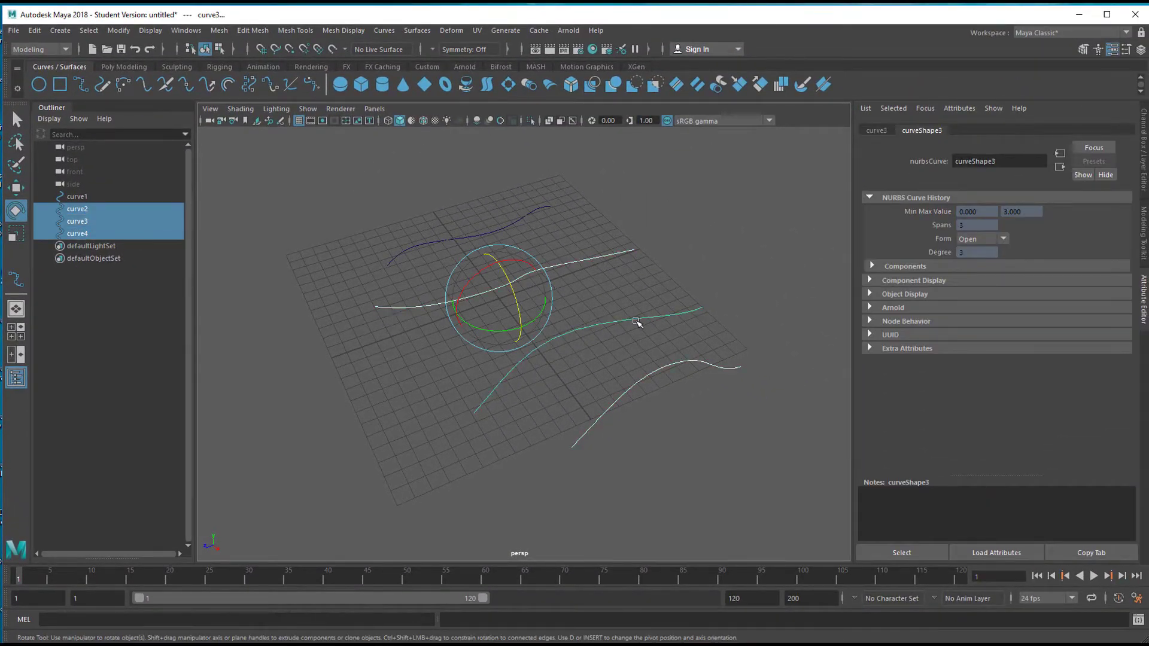
{"action": "left_click", "coordinate": [688, 404]}
{"action": "left_click", "coordinate": [683, 364]}
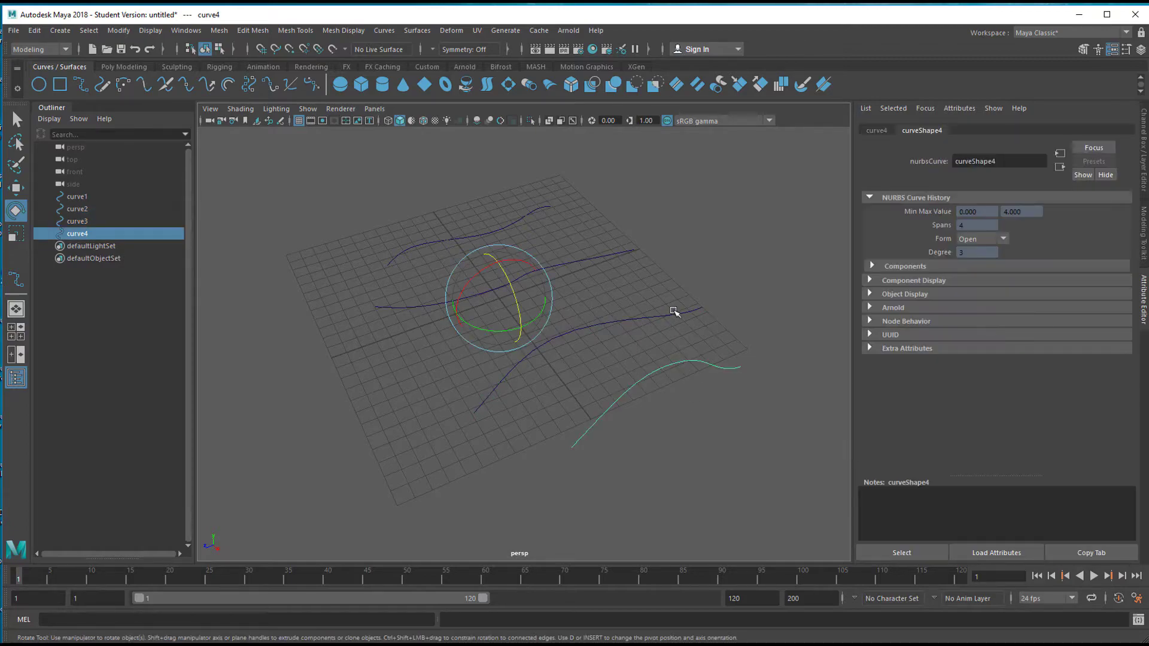
{"action": "key", "text": "q"}
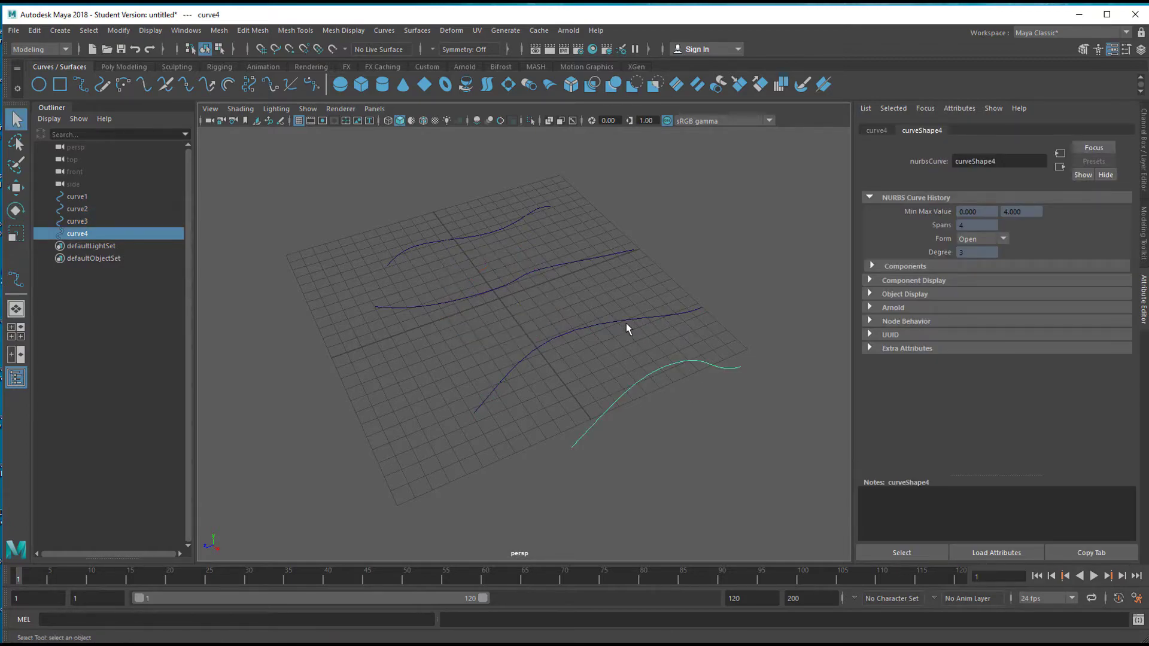
{"action": "left_click", "coordinate": [626, 323], "text": "shift"}
{"action": "left_click", "coordinate": [593, 258], "text": "shift"}
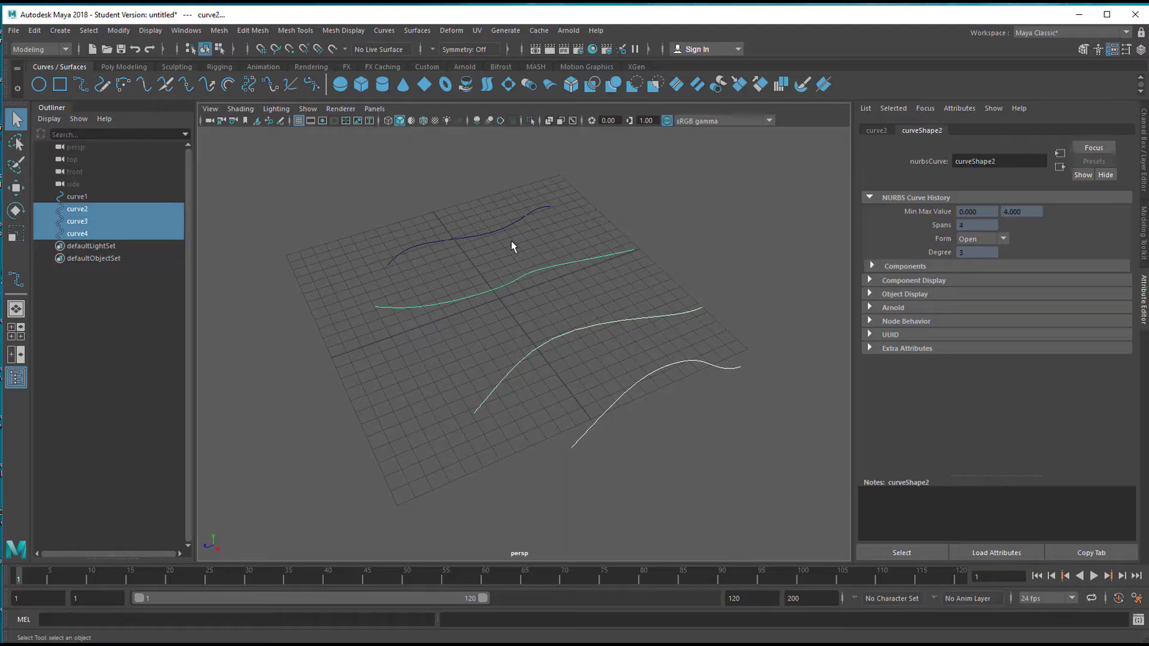
{"action": "left_click", "coordinate": [512, 227], "text": "shift"}
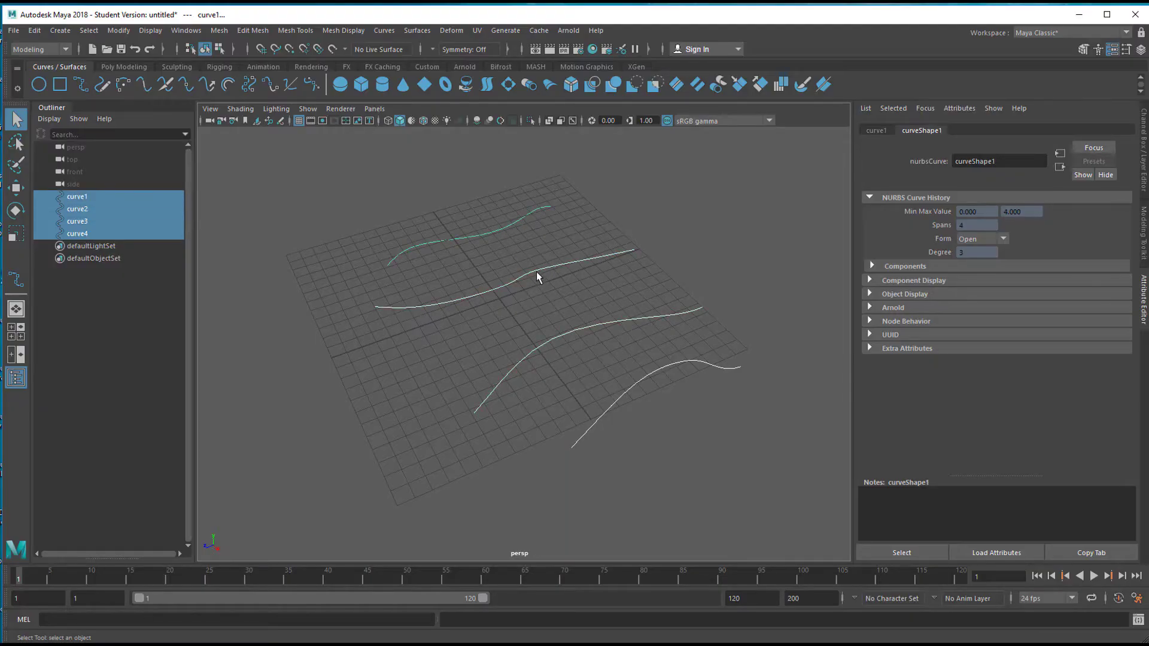
Step: Loft loftedSurface1 through the four selected curves and orbit around the draped sheet
{"action": "left_click", "coordinate": [488, 88]}
{"action": "left_click_drag", "start_coordinate": [633, 325], "coordinate": [324, 392], "text": "alt"}
{"action": "left_click_drag", "start_coordinate": [518, 419], "coordinate": [599, 388], "text": "alt"}
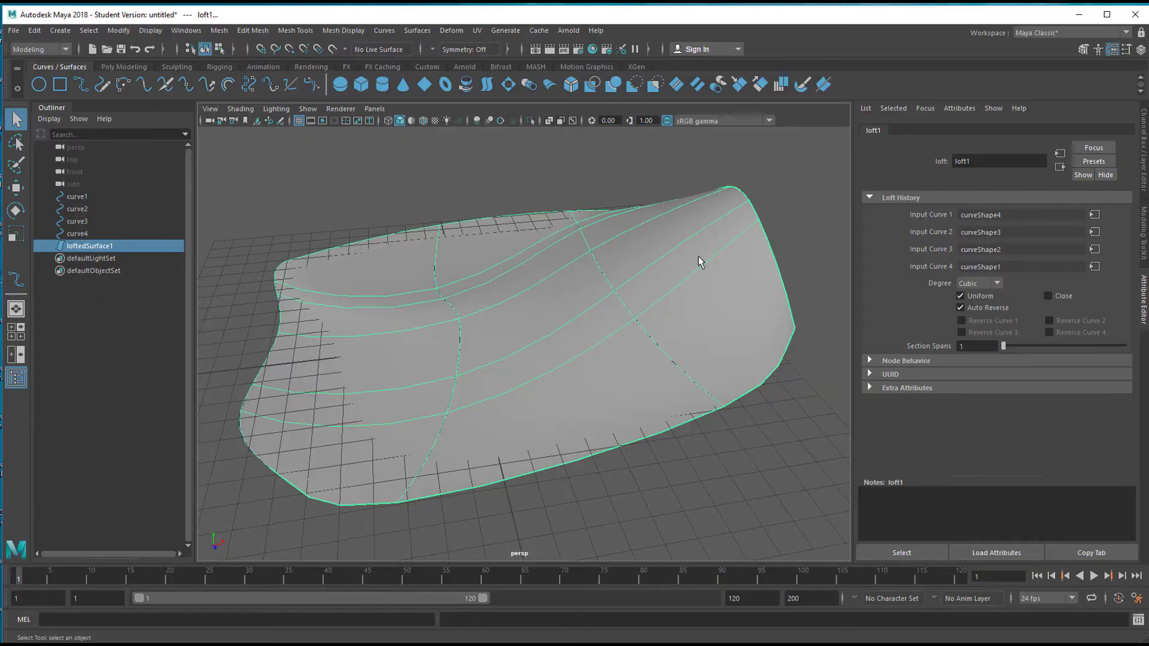
{"action": "left_click_drag", "start_coordinate": [590, 442], "coordinate": [670, 394], "text": "alt"}
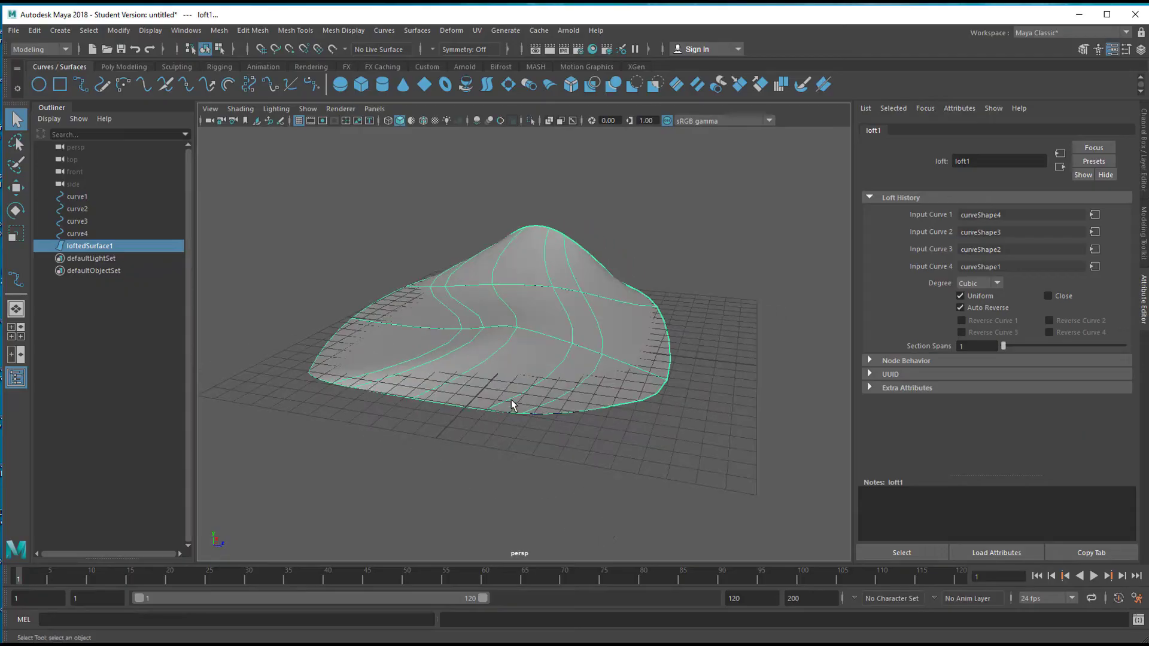
{"action": "left_click", "coordinate": [82, 234]}
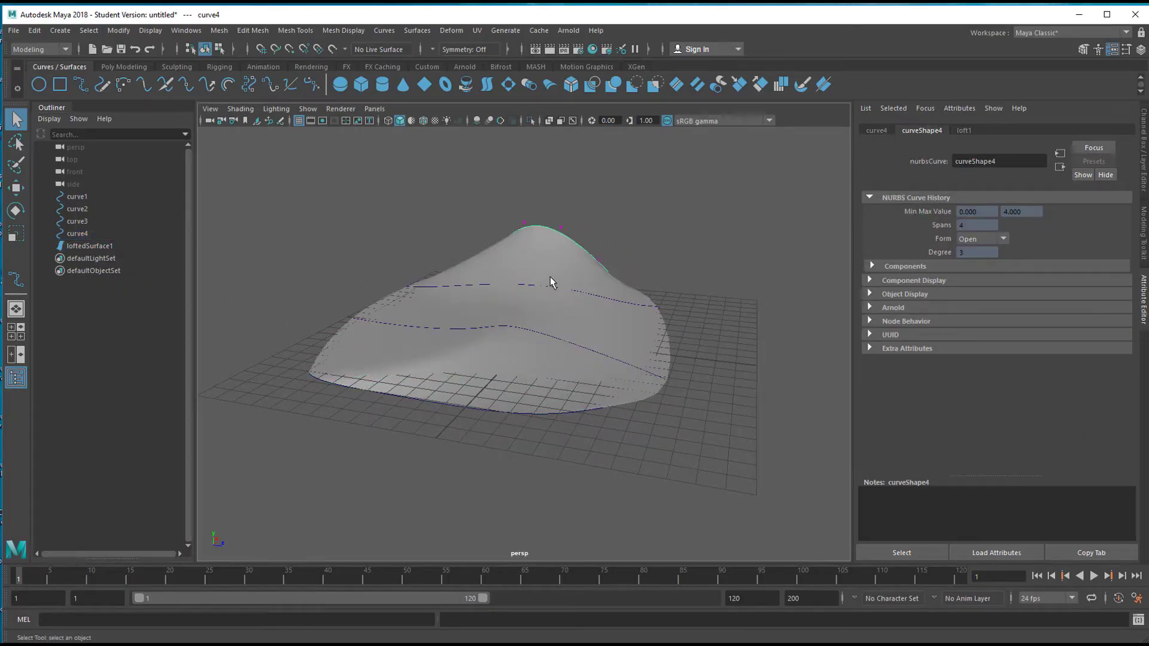
Step: Move curve4's two middle control vertices up to raise a tall peak on the lofted surface
{"action": "key", "text": "F8"}
{"action": "left_click_drag", "start_coordinate": [554, 246], "coordinate": [564, 239]}
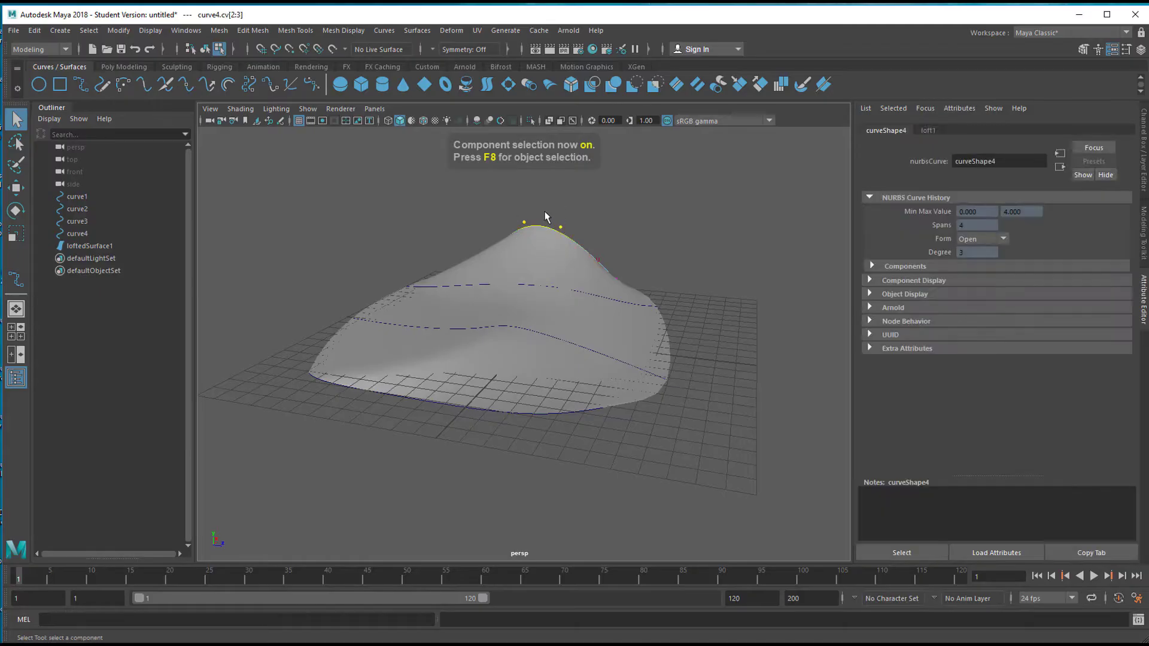
{"action": "key", "text": "w"}
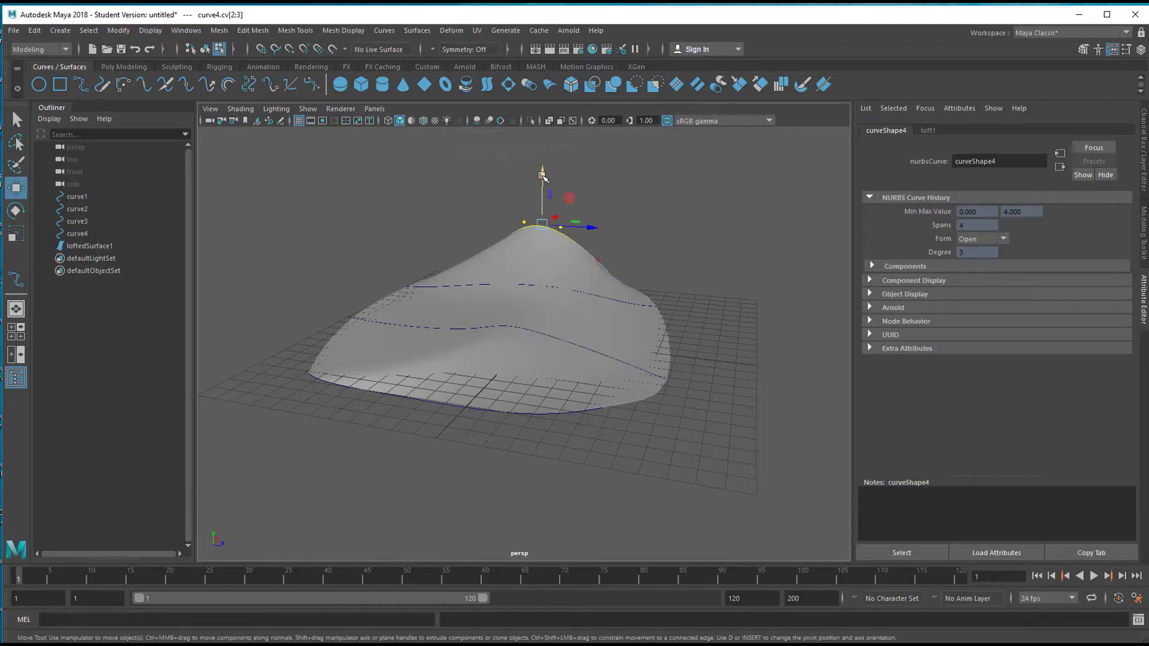
{"action": "left_click_drag", "start_coordinate": [542, 183], "coordinate": [628, 390]}
{"action": "mouse_move", "coordinate": [653, 428]}
{"action": "left_mouse_down"}
{"action": "mouse_move", "coordinate": [672, 164]}
{"action": "mouse_move", "coordinate": [601, 417]}
{"action": "mouse_move", "coordinate": [746, 384]}
{"action": "mouse_move", "coordinate": [599, 354]}
{"action": "mouse_move", "coordinate": [753, 397]}
{"action": "mouse_move", "coordinate": [594, 415]}
{"action": "mouse_move", "coordinate": [622, 449]}
{"action": "mouse_move", "coordinate": [662, 457]}
{"action": "mouse_move", "coordinate": [653, 433]}
{"action": "left_mouse_up"}
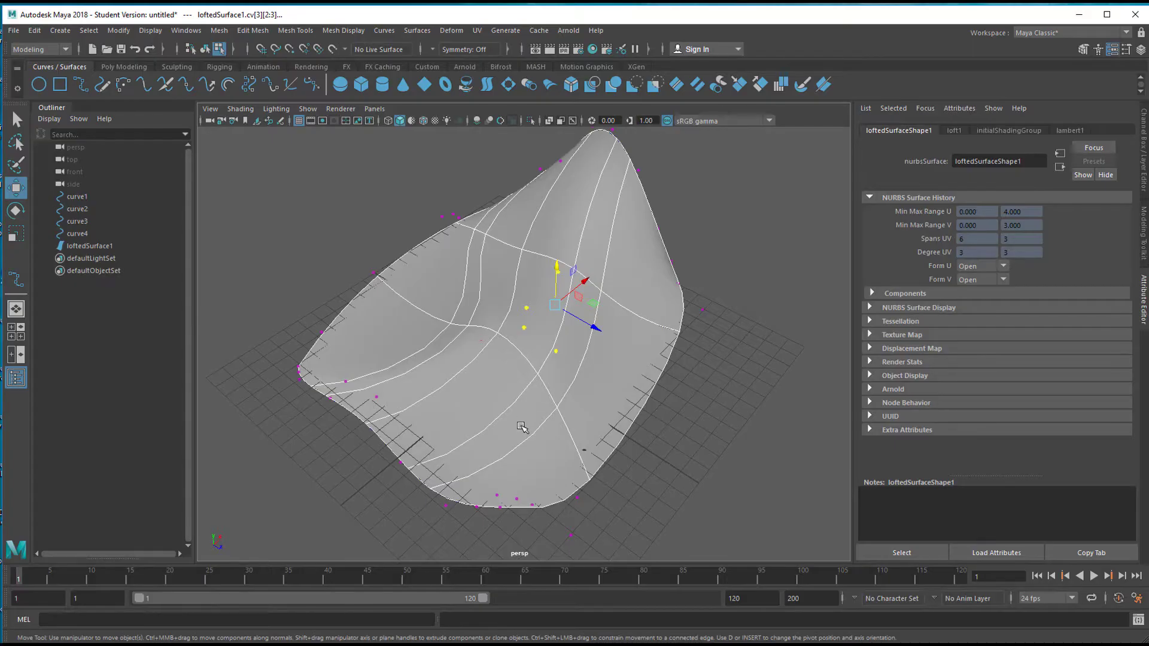
{"action": "key", "text": "F8"}
{"action": "left_click_drag", "start_coordinate": [632, 458], "coordinate": [726, 458], "text": "alt"}
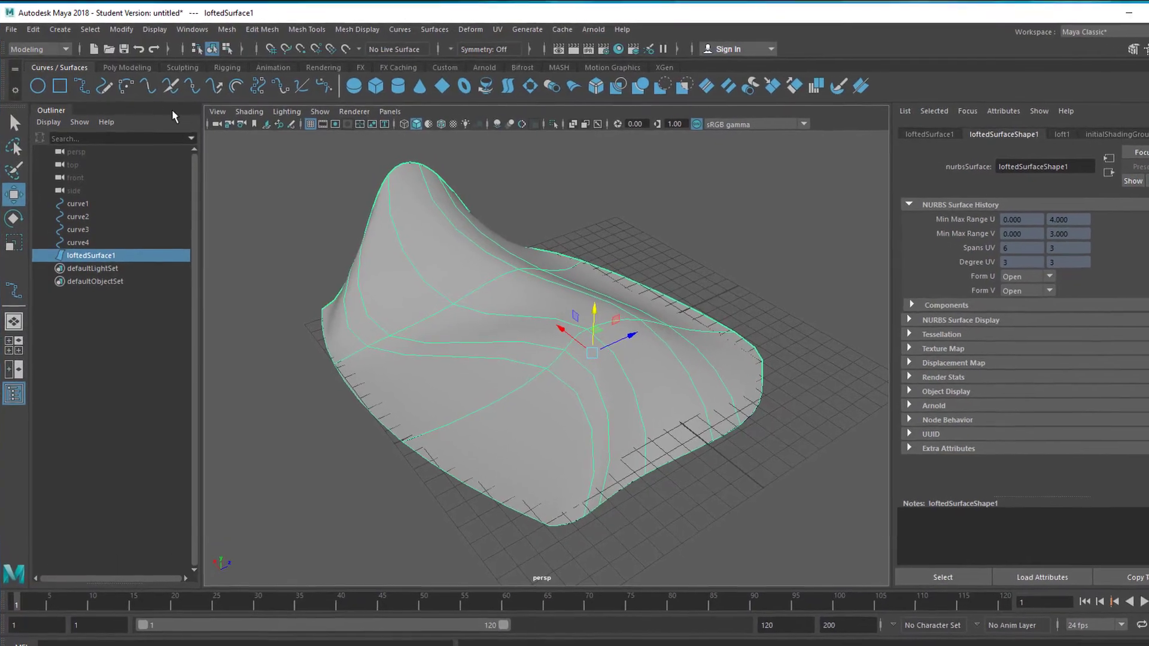
{"action": "left_click", "coordinate": [138, 27]}
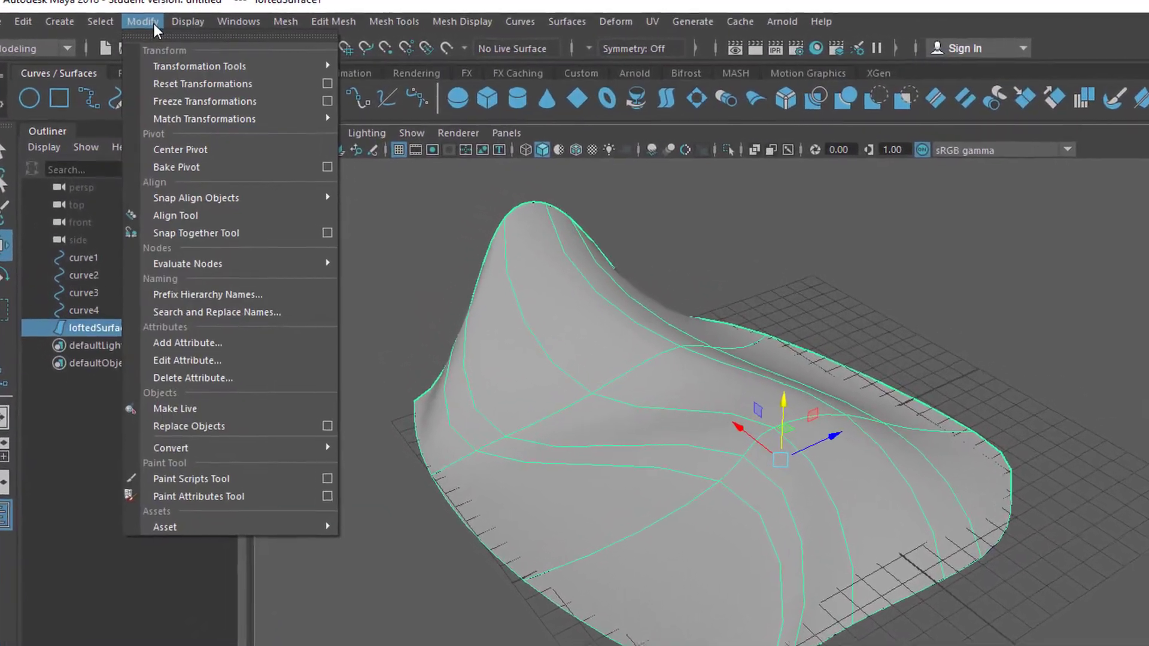
{"action": "mouse_move", "coordinate": [188, 387]}
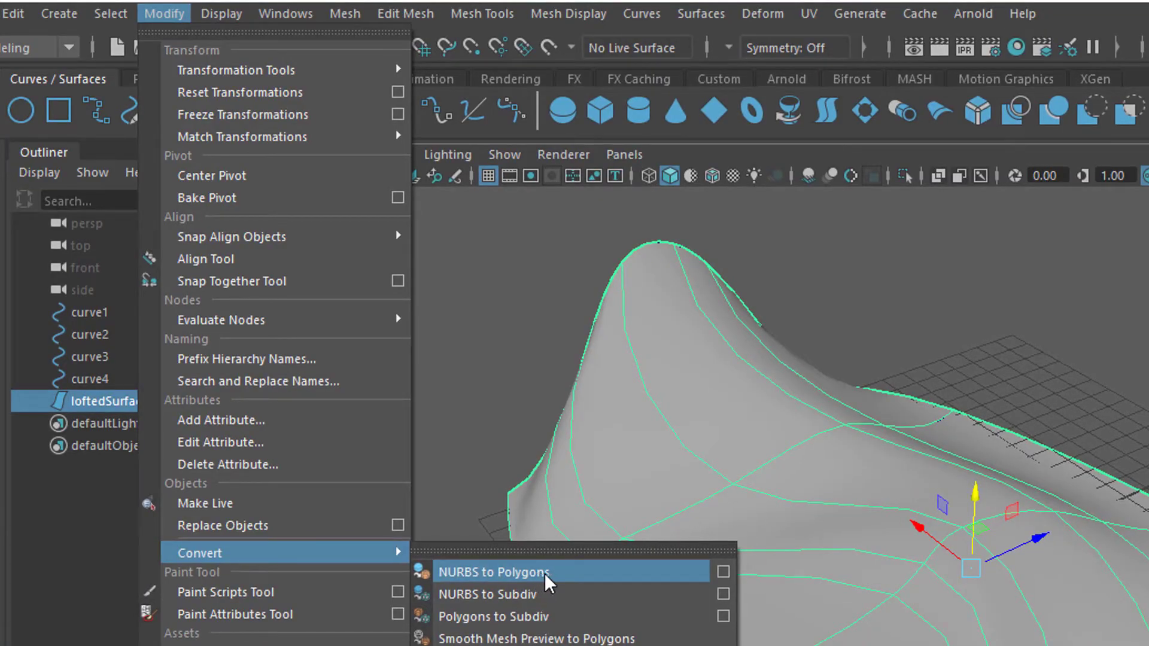
{"action": "left_click", "coordinate": [545, 573]}
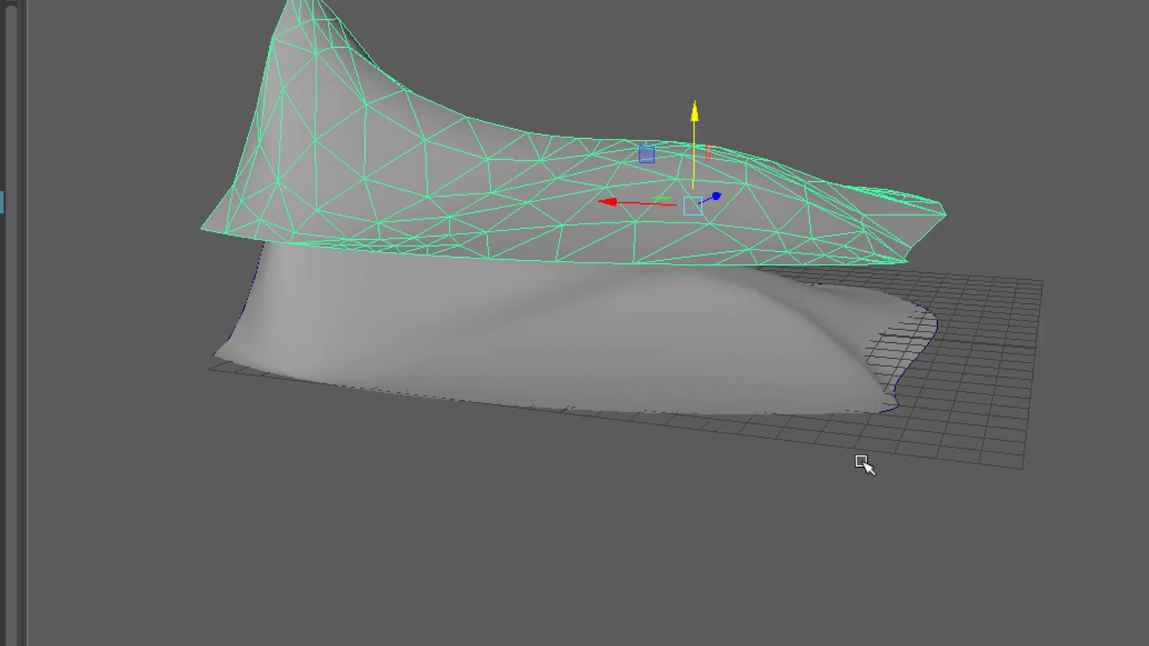
{"action": "left_click_drag", "start_coordinate": [738, 494], "coordinate": [719, 503], "text": "alt"}
{"action": "left_click_drag", "start_coordinate": [667, 431], "coordinate": [646, 490], "text": "alt"}
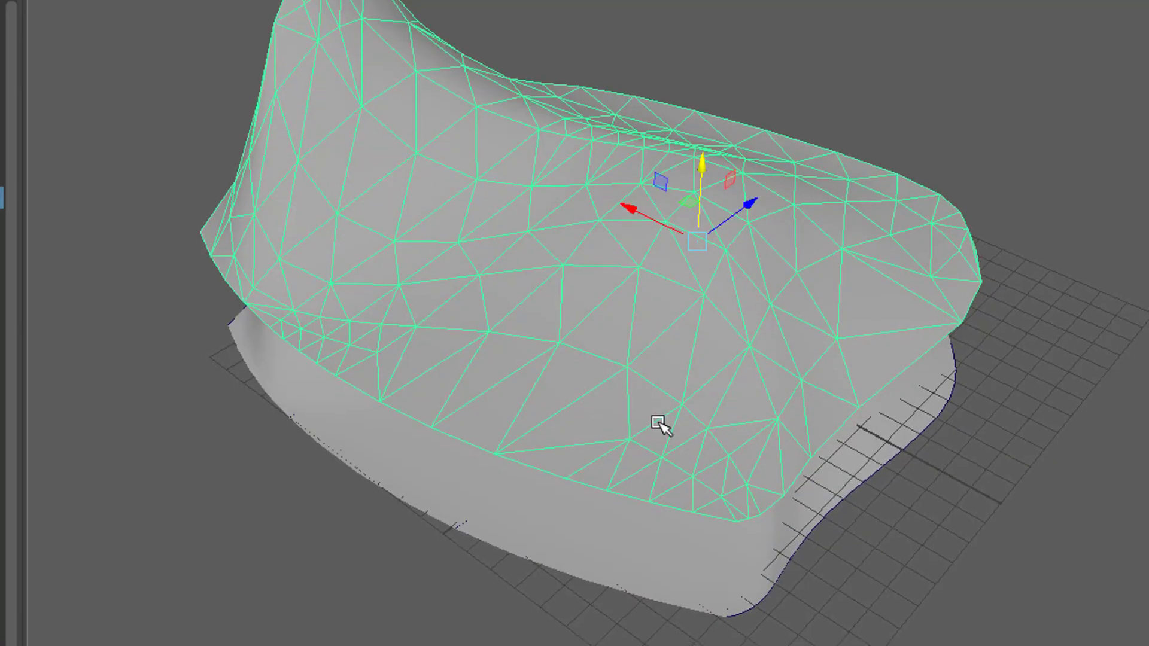
{"action": "key", "text": "ctrl+z"}
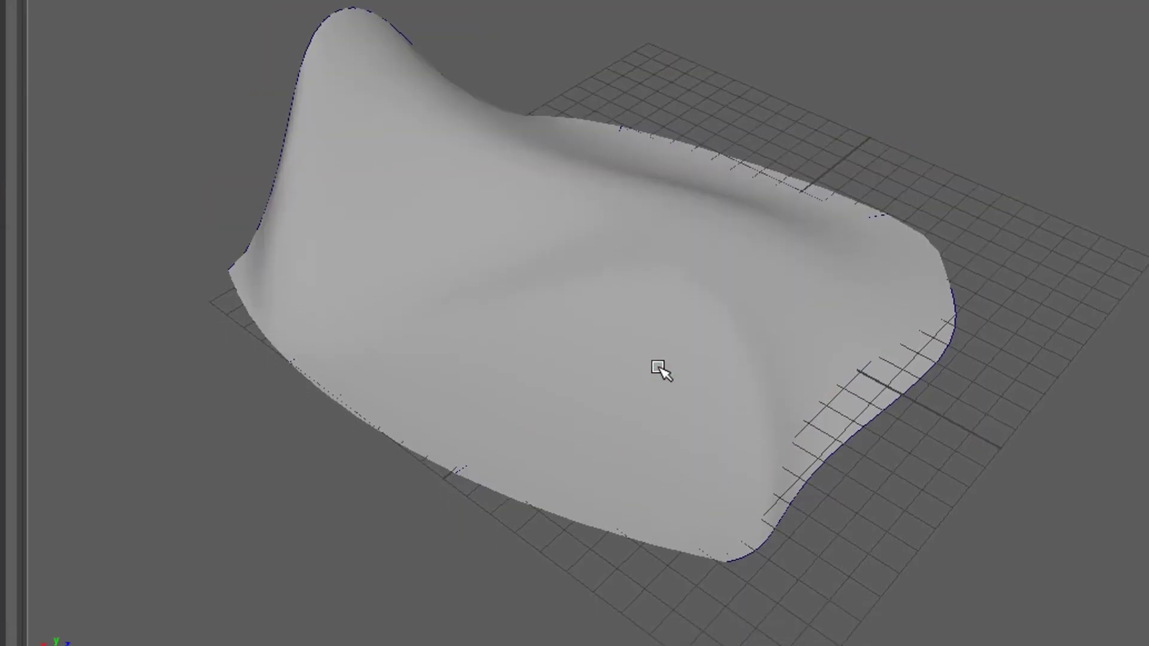
{"action": "left_click_drag", "start_coordinate": [706, 243], "coordinate": [636, 130], "text": "alt"}
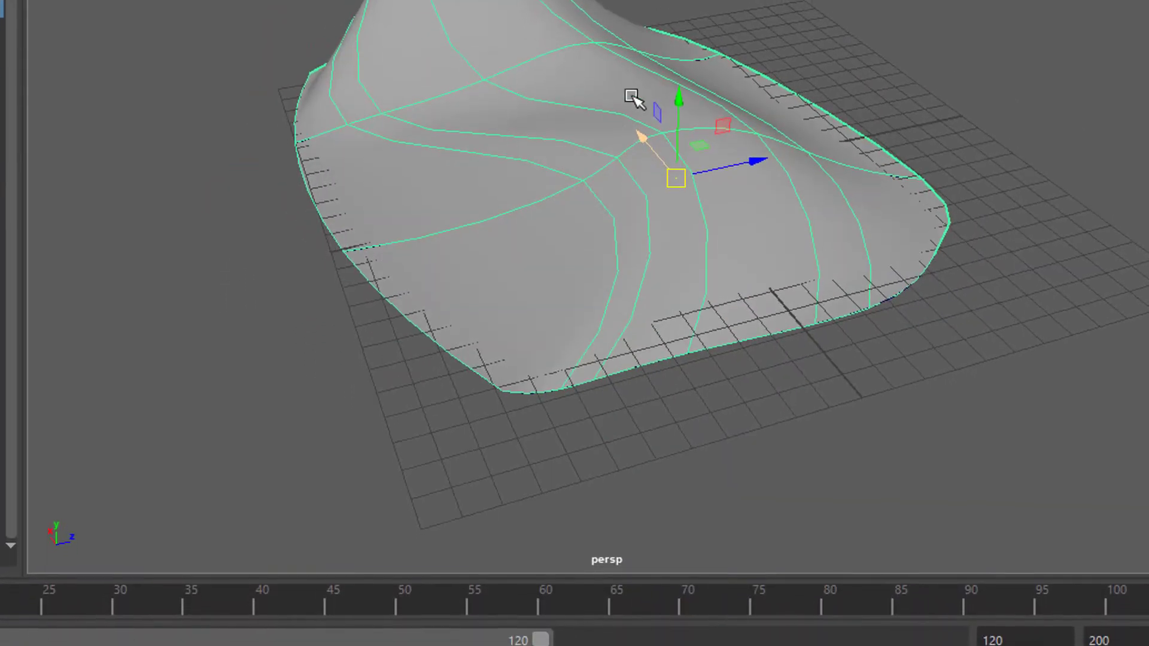
Step: Assign a new Blinn material to loftedSurface1 and orbit to see its glossy shading
{"action": "right_click", "coordinate": [504, 184]}
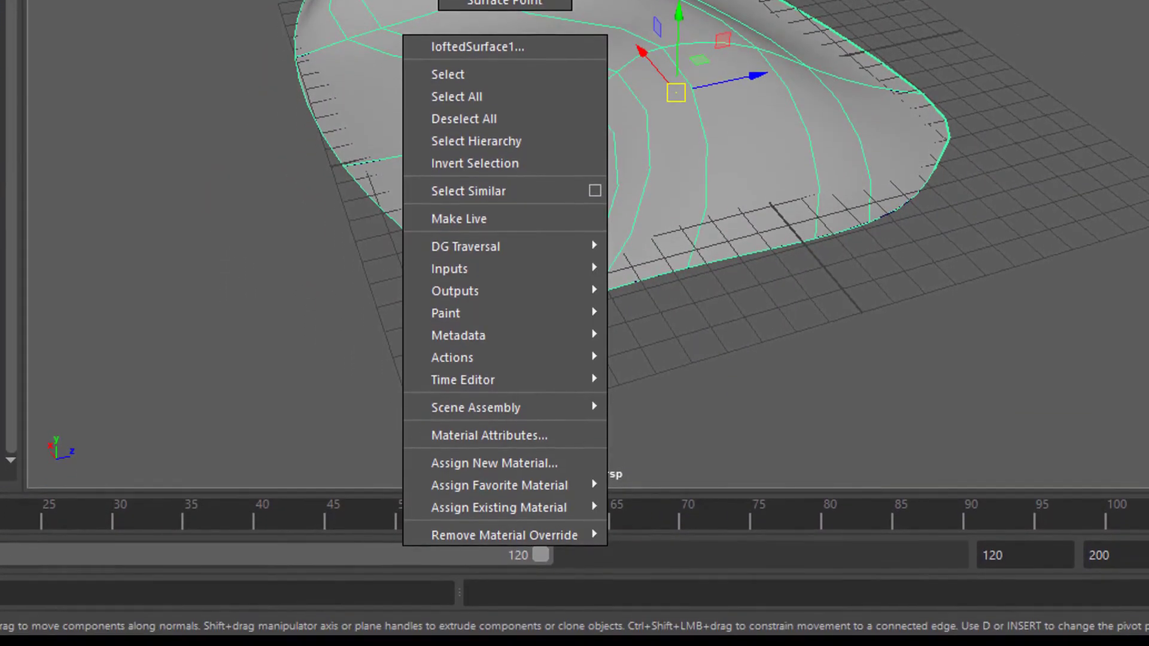
{"action": "left_click", "coordinate": [512, 449]}
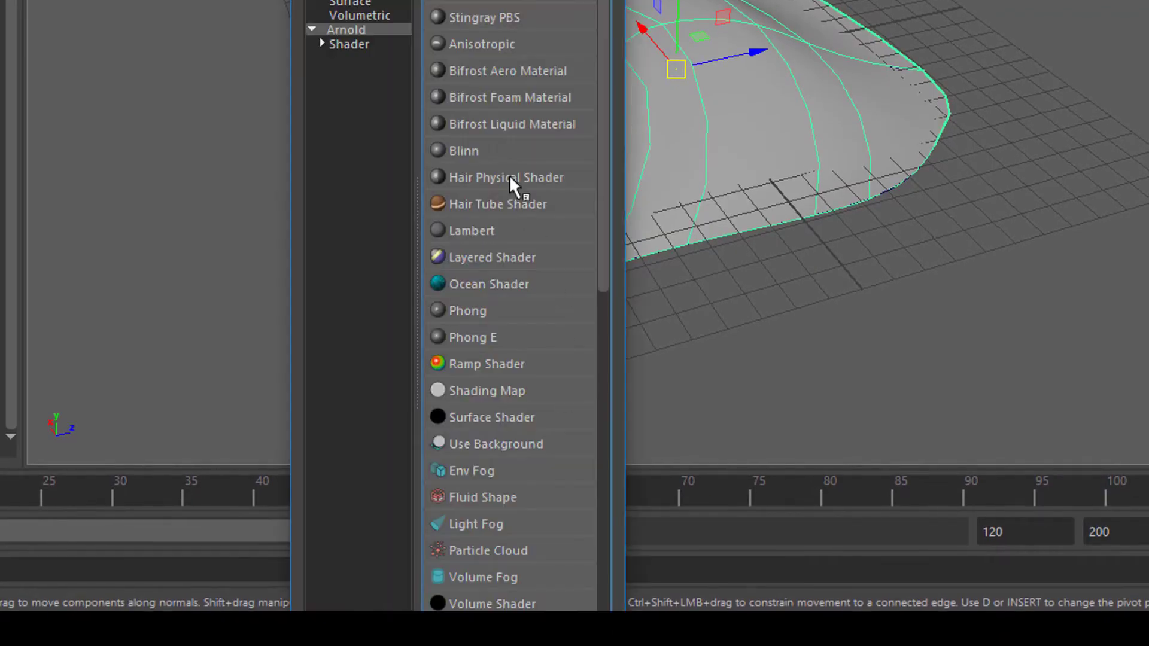
{"action": "left_click", "coordinate": [476, 154]}
{"action": "left_click_drag", "start_coordinate": [736, 218], "coordinate": [651, 355], "text": "alt"}
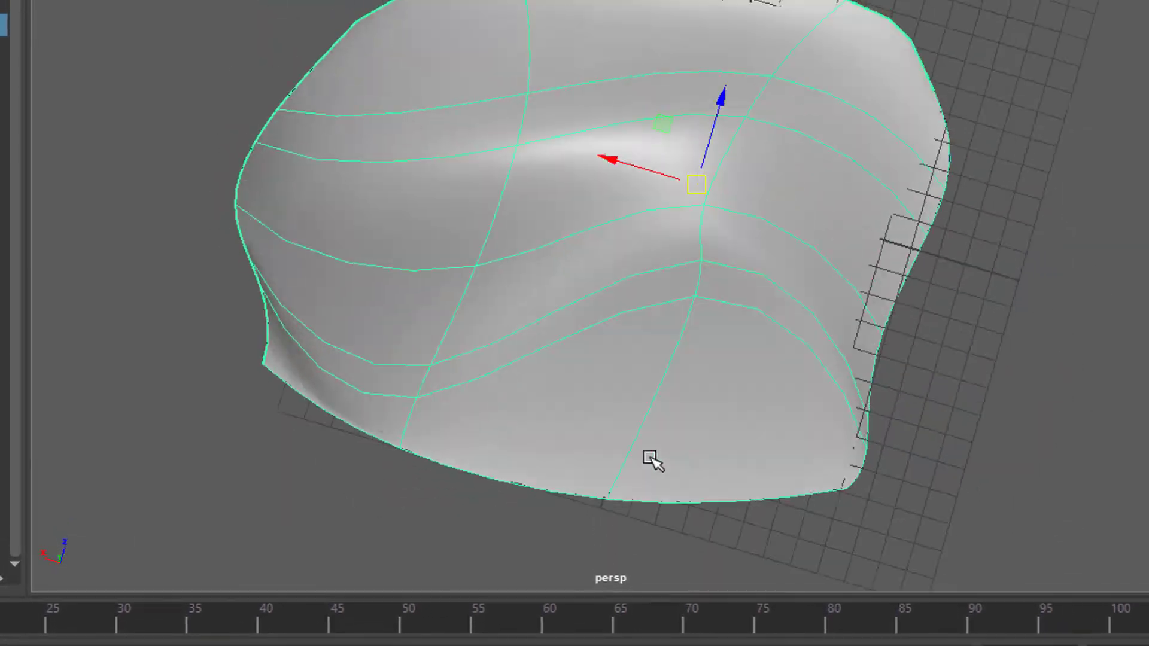
{"action": "left_click_drag", "start_coordinate": [652, 460], "coordinate": [195, 291], "text": "alt"}
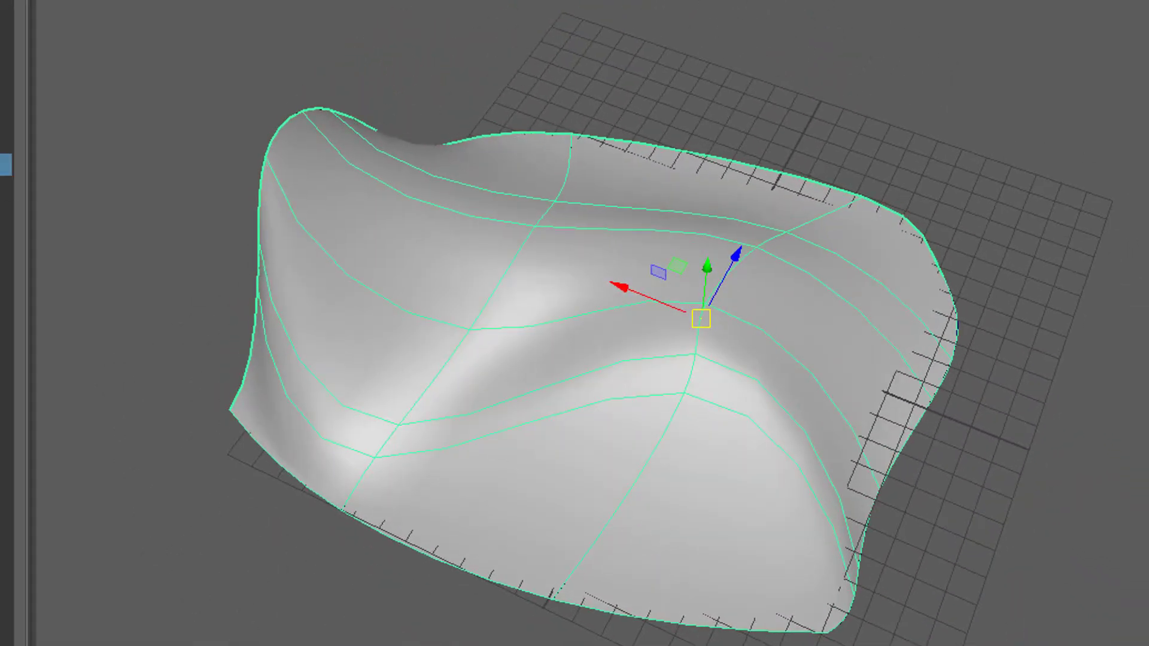
Step: Delete the lofted surface, then create a NURBS circle and move it up and along Z
{"action": "key", "text": "Delete"}
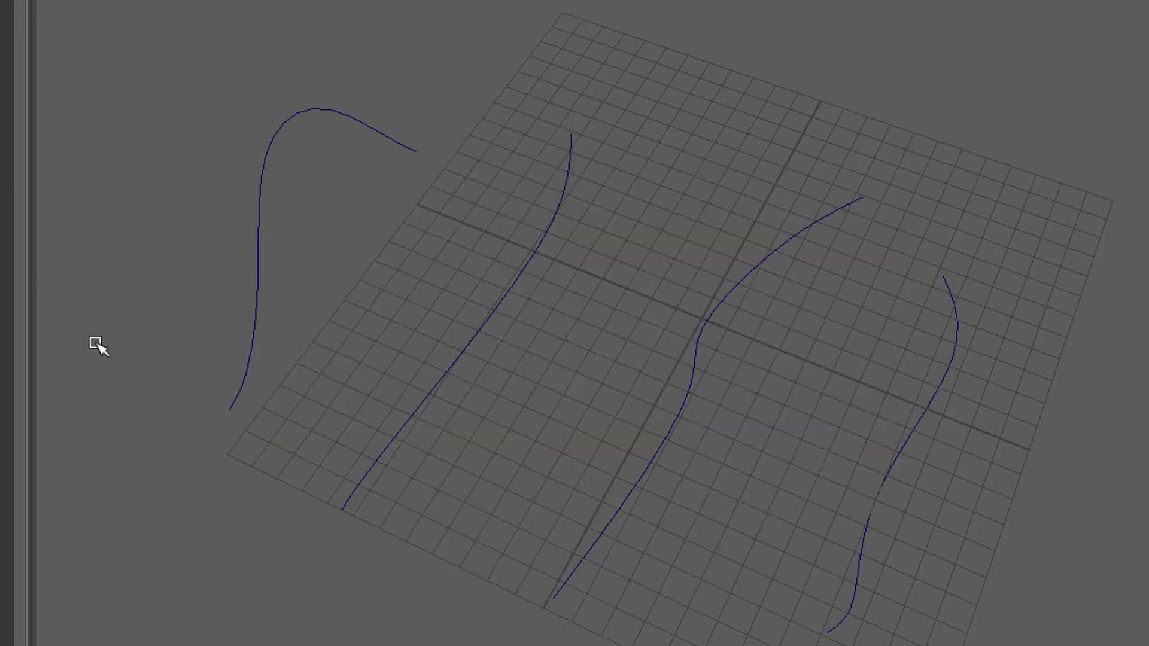
{"action": "left_click_drag", "start_coordinate": [96, 348], "coordinate": [264, 441], "text": "alt"}
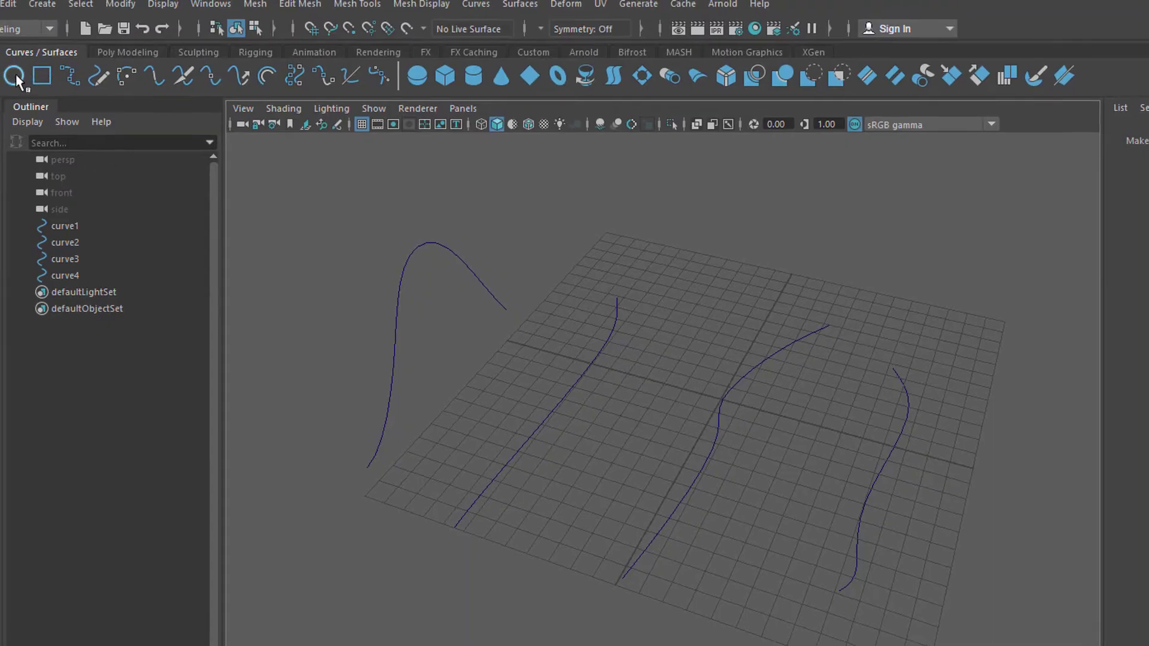
{"action": "left_click", "coordinate": [8, 60]}
{"action": "mouse_move", "coordinate": [731, 367]}
{"action": "left_mouse_down"}
{"action": "mouse_move", "coordinate": [717, 394]}
{"action": "mouse_move", "coordinate": [739, 369]}
{"action": "left_mouse_up"}
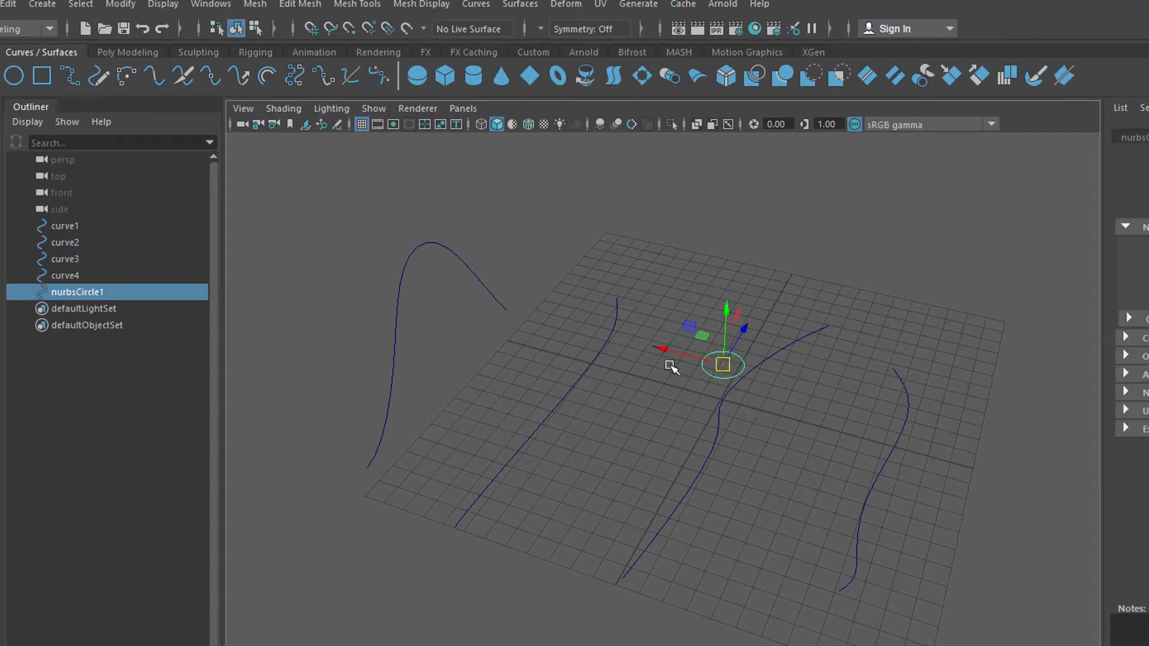
{"action": "mouse_move", "coordinate": [743, 330]}
{"action": "left_mouse_down"}
{"action": "mouse_move", "coordinate": [789, 245]}
{"action": "mouse_move", "coordinate": [751, 290]}
{"action": "mouse_move", "coordinate": [746, 346]}
{"action": "left_mouse_up"}
Step: Select curve2 as the path and add nurbsCircle1 to the selection
{"action": "key", "text": "e"}
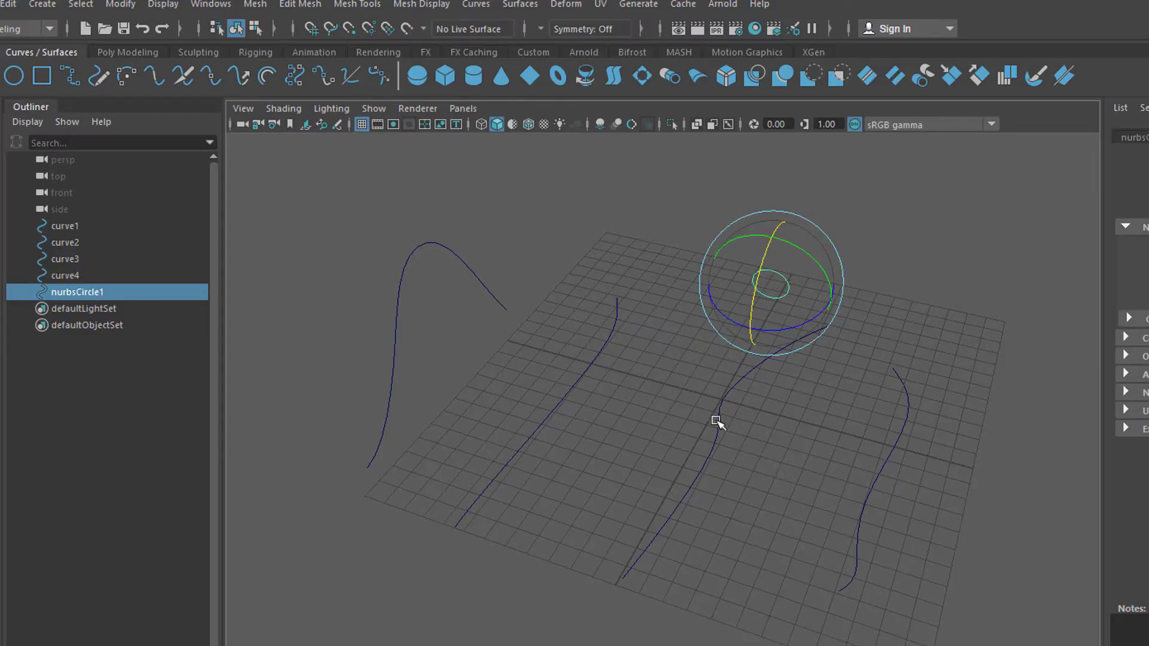
{"action": "left_click", "coordinate": [722, 422]}
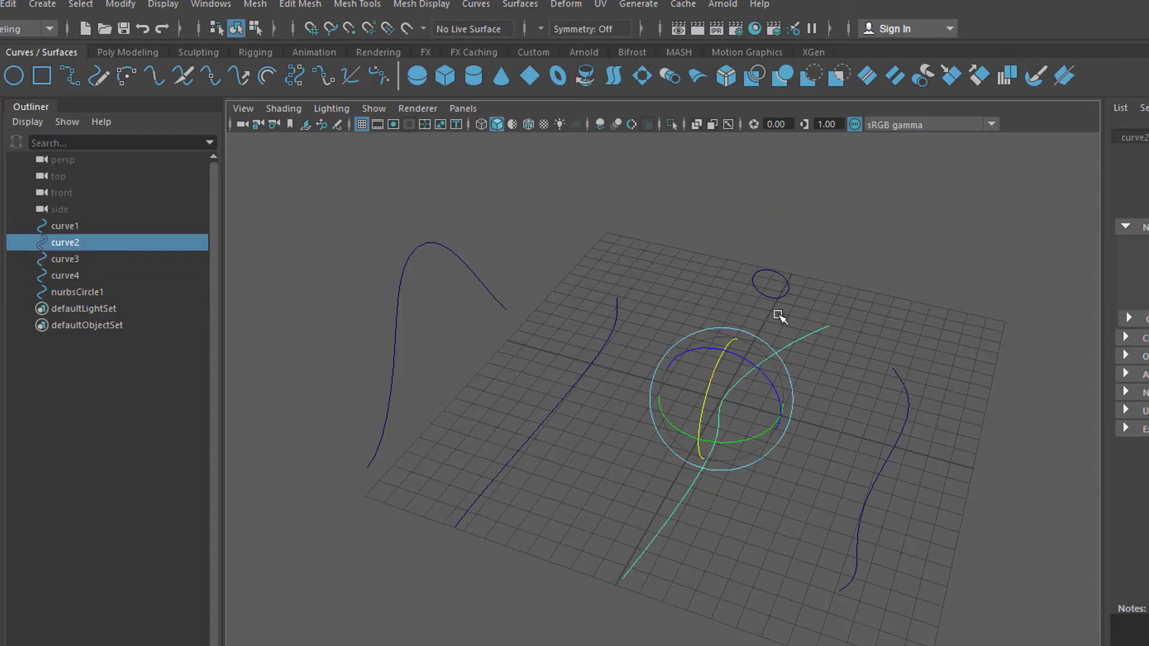
{"action": "left_click", "coordinate": [780, 293], "text": "shift"}
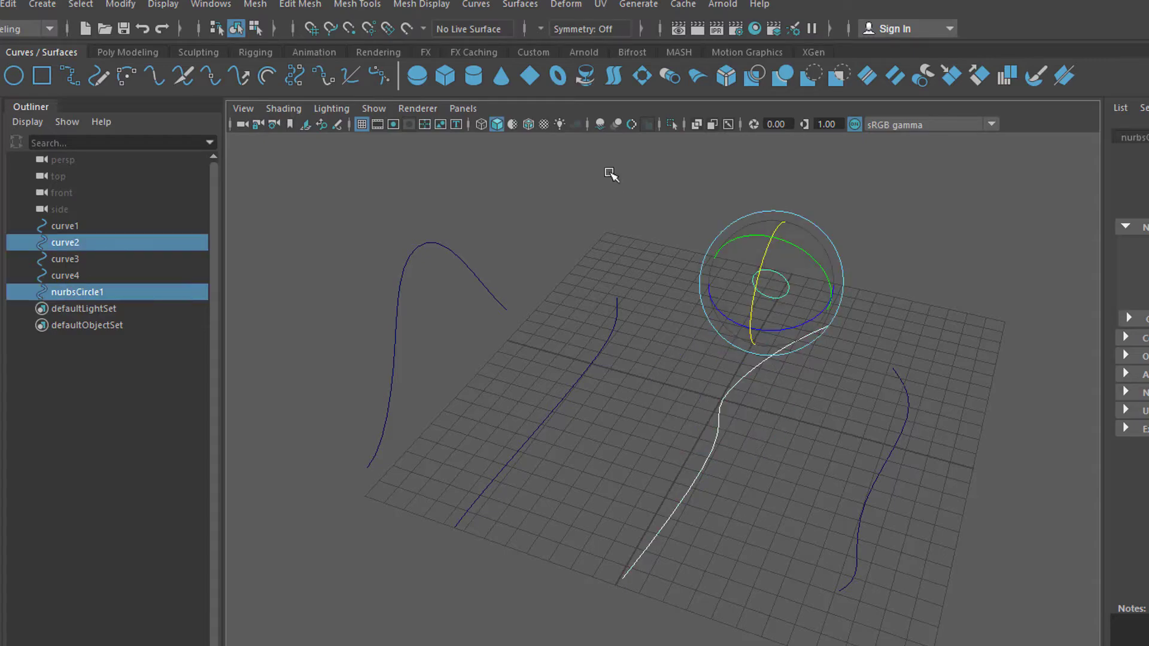
Step: Extrude nurbsCircle1 along curve2 into extrudedSurface1 and orbit to view the tube
{"action": "left_click", "coordinate": [671, 76]}
{"action": "left_click_drag", "start_coordinate": [859, 508], "coordinate": [716, 480], "text": "alt"}
{"action": "left_click_drag", "start_coordinate": [662, 531], "coordinate": [592, 508], "text": "alt"}
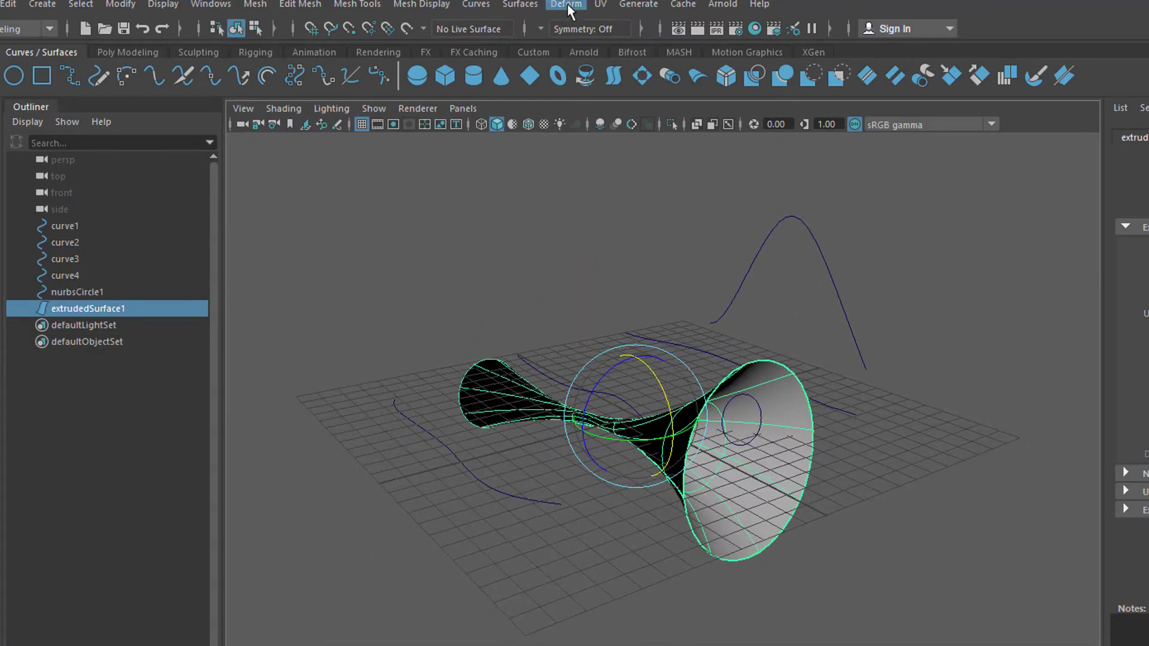
Step: Reverse the extruded surface's direction with Surfaces > Reverse Direction so it shades correctly
{"action": "left_click", "coordinate": [512, 3]}
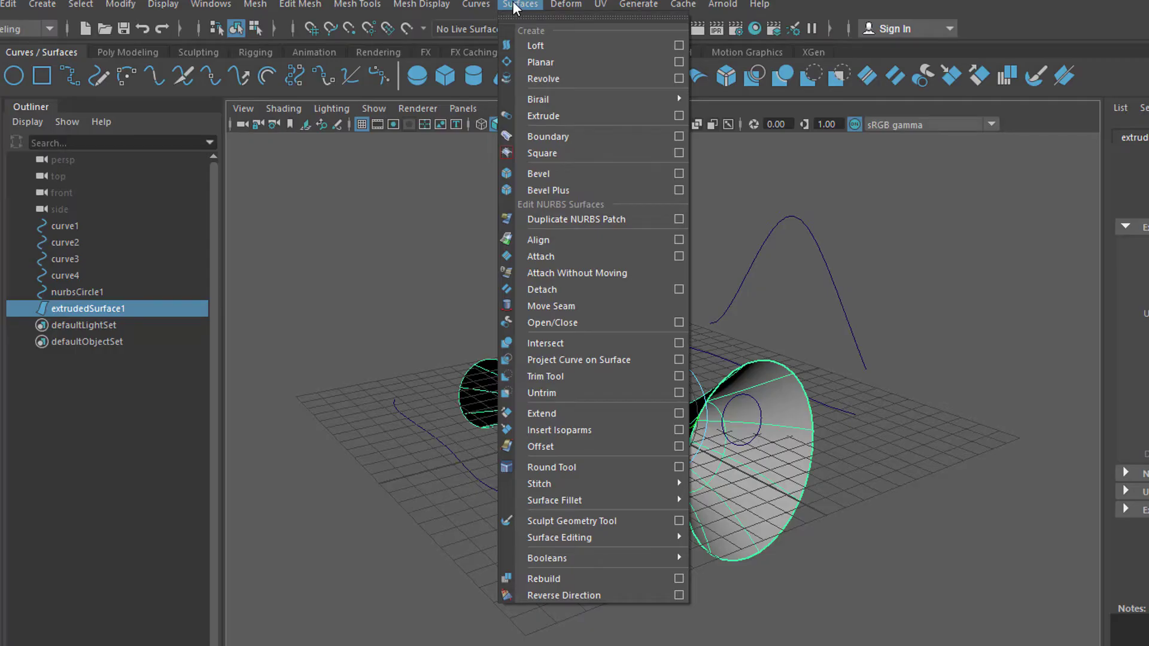
{"action": "left_click", "coordinate": [594, 596]}
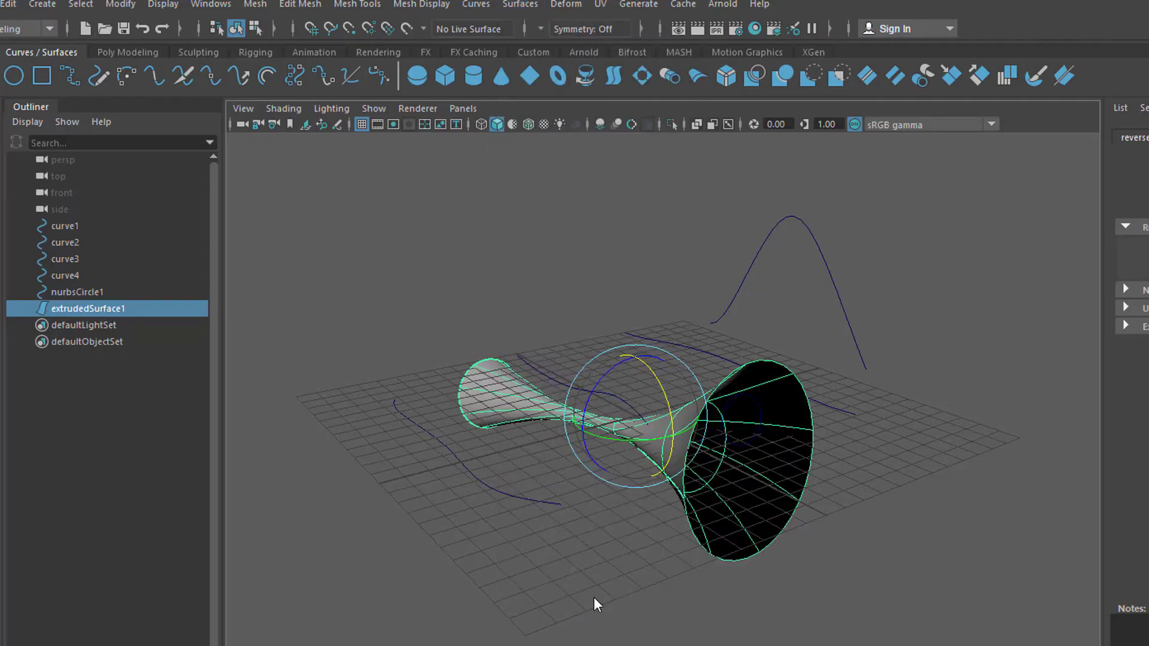
{"action": "left_click_drag", "start_coordinate": [714, 529], "coordinate": [579, 443], "text": "alt"}
{"action": "left_click", "coordinate": [92, 275]}
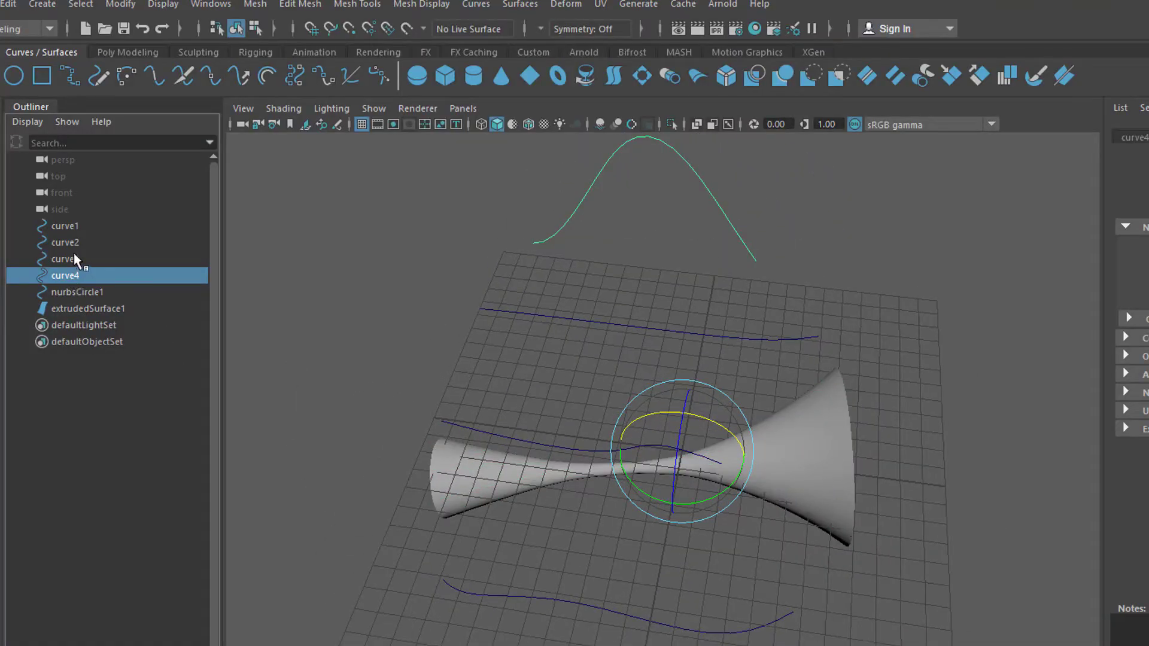
Step: Select curve2 and marquee-select its two middle control points in component mode
{"action": "left_click", "coordinate": [73, 257]}
{"action": "left_click", "coordinate": [73, 244]}
{"action": "left_click_drag", "start_coordinate": [513, 474], "coordinate": [504, 452], "text": "alt"}
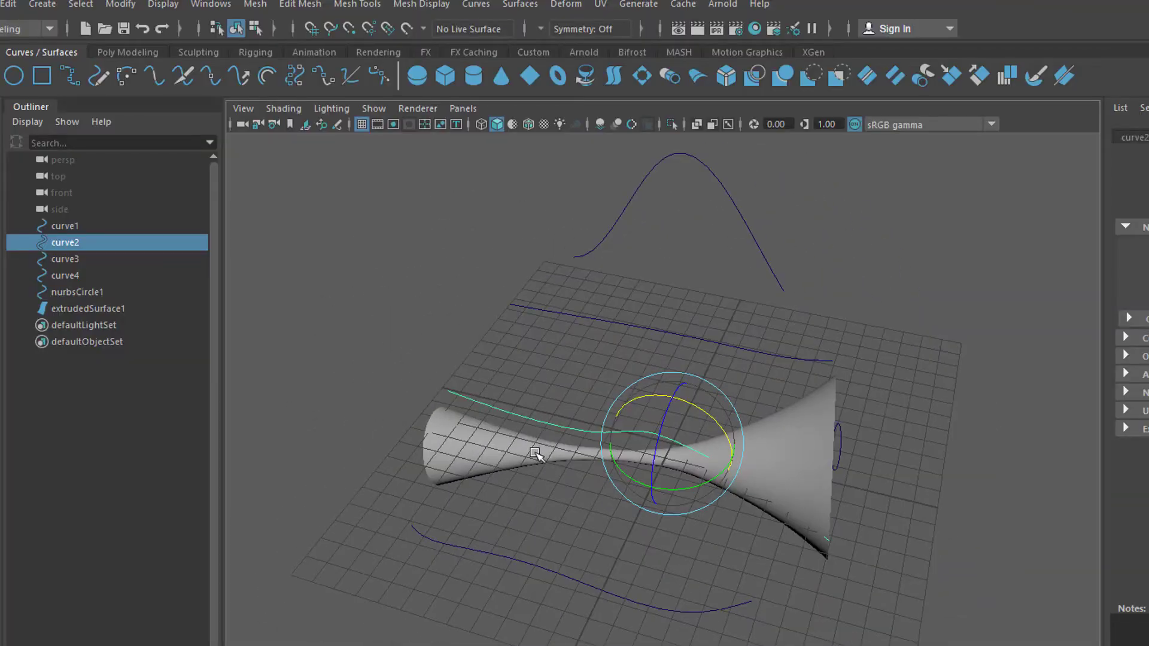
{"action": "key", "text": "F8"}
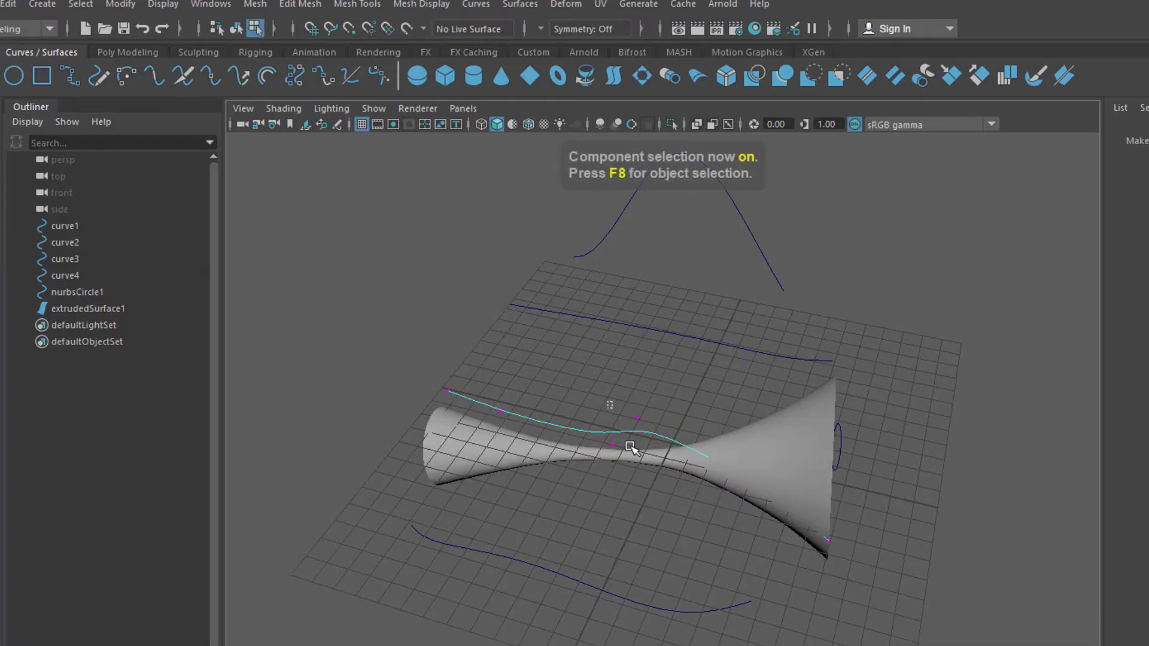
{"action": "left_click_drag", "start_coordinate": [608, 401], "coordinate": [646, 466]}
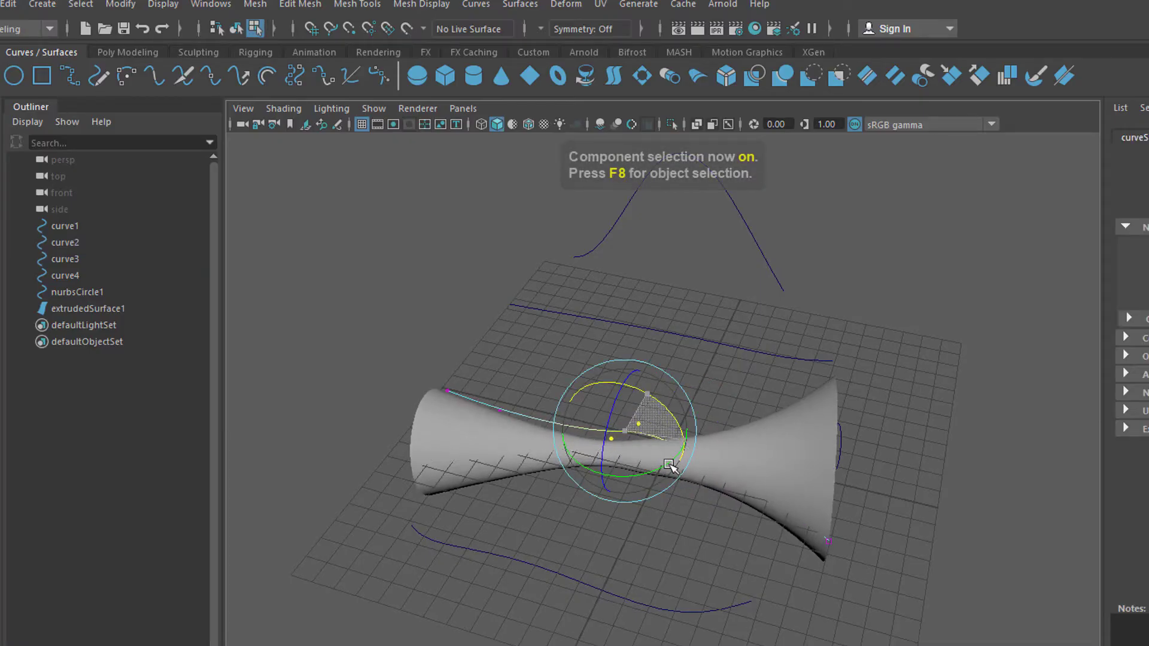
Step: Raise curve2's middle CVs so the extruded tube bends upward, then reselect the surface
{"action": "left_click_drag", "start_coordinate": [672, 513], "coordinate": [656, 458], "text": "alt"}
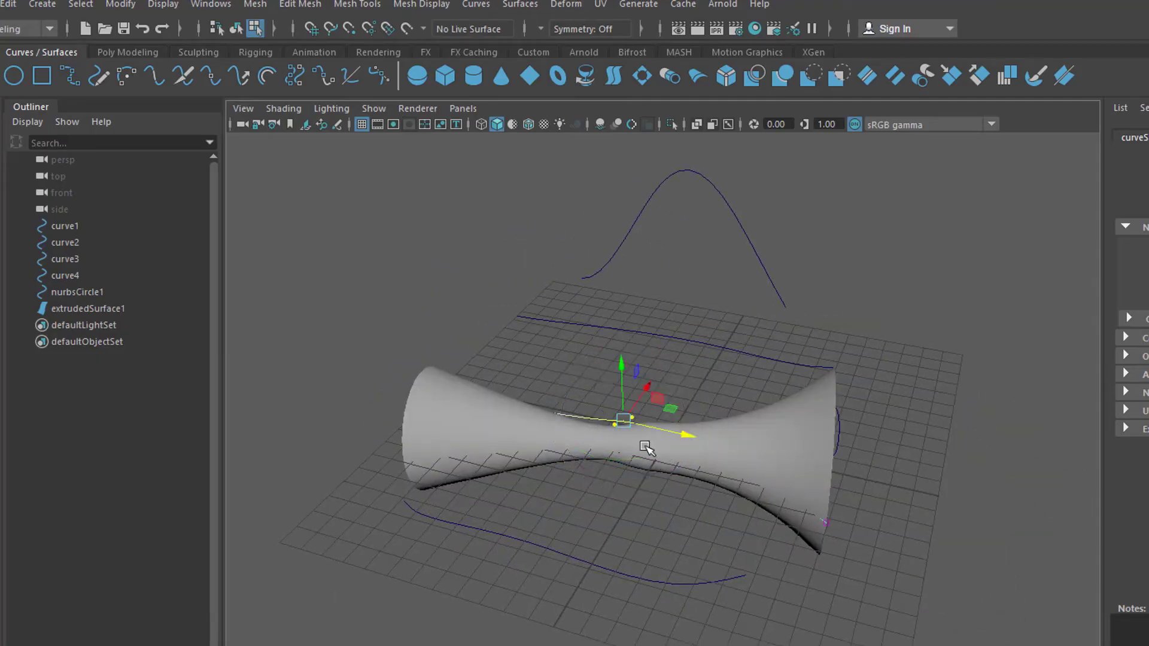
{"action": "left_click_drag", "start_coordinate": [645, 386], "coordinate": [680, 338]}
{"action": "left_click_drag", "start_coordinate": [787, 472], "coordinate": [727, 467], "text": "alt"}
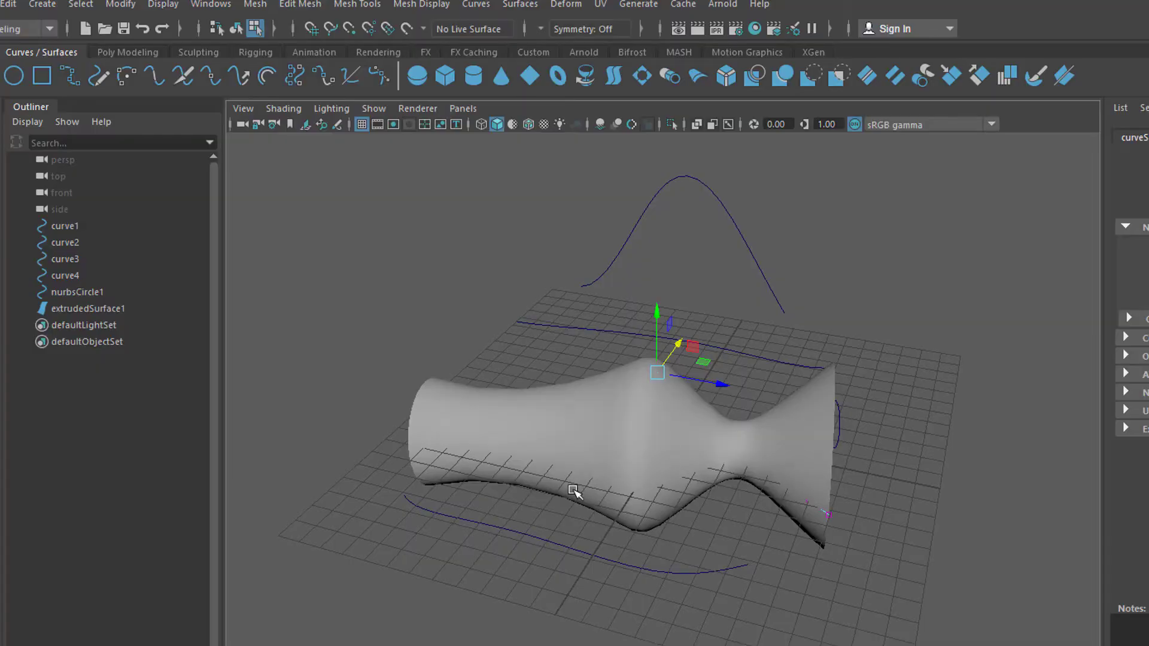
{"action": "left_click_drag", "start_coordinate": [576, 490], "coordinate": [620, 526], "text": "alt"}
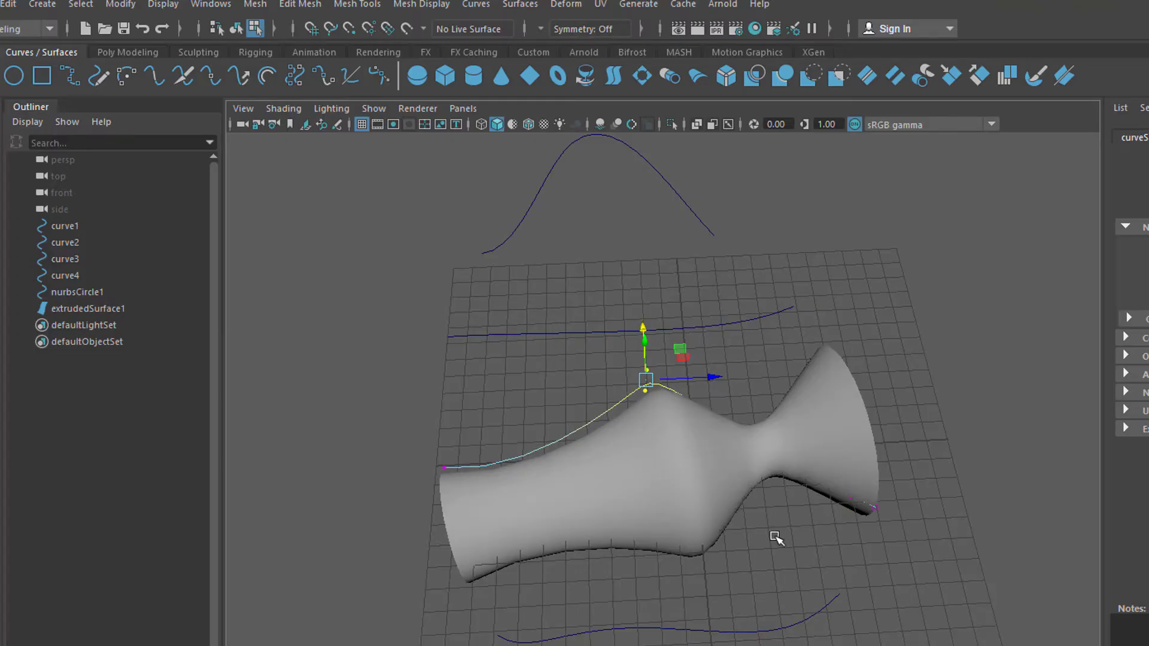
{"action": "left_click_drag", "start_coordinate": [718, 533], "coordinate": [696, 560], "text": "alt"}
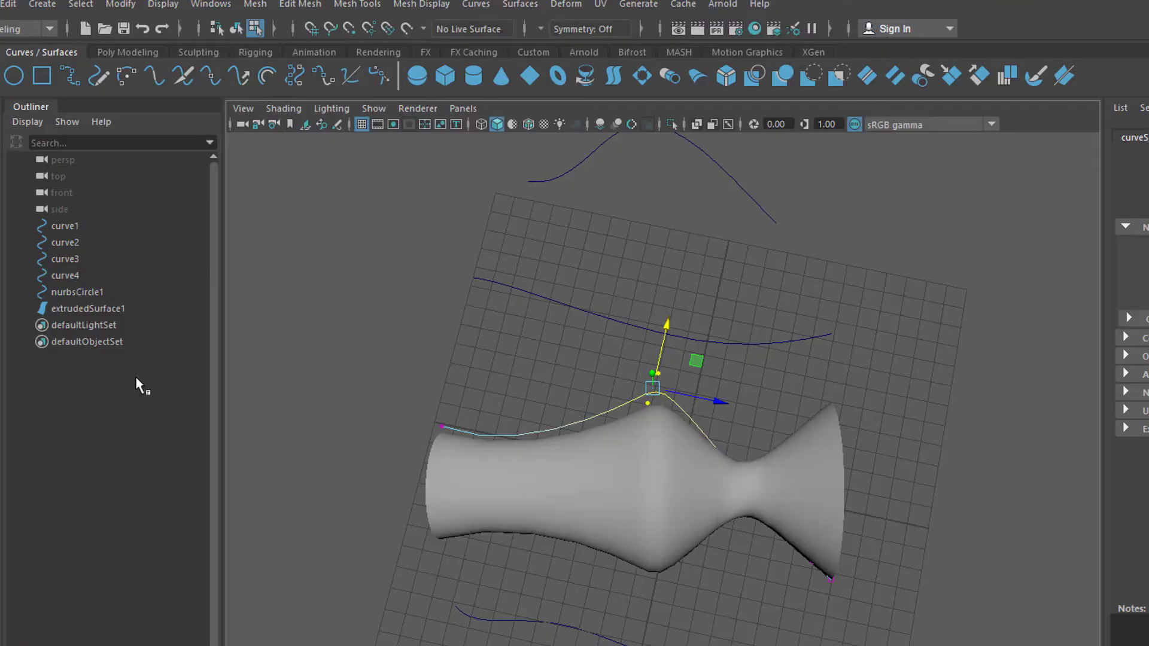
{"action": "key", "text": "F8"}
{"action": "left_click", "coordinate": [556, 477]}
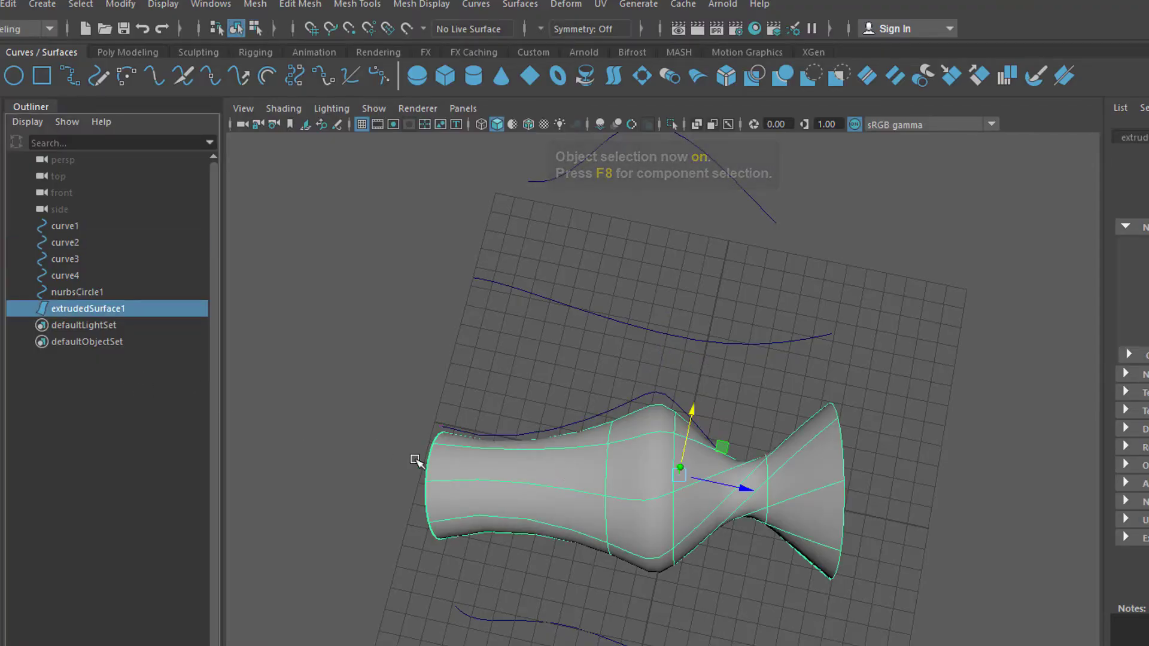
Step: Delete extrudedSurface1, leaving curve1 through curve4 and nurbsCircle1
{"action": "key", "text": "Delete"}
{"action": "left_click_drag", "start_coordinate": [688, 446], "coordinate": [751, 458], "text": "alt"}
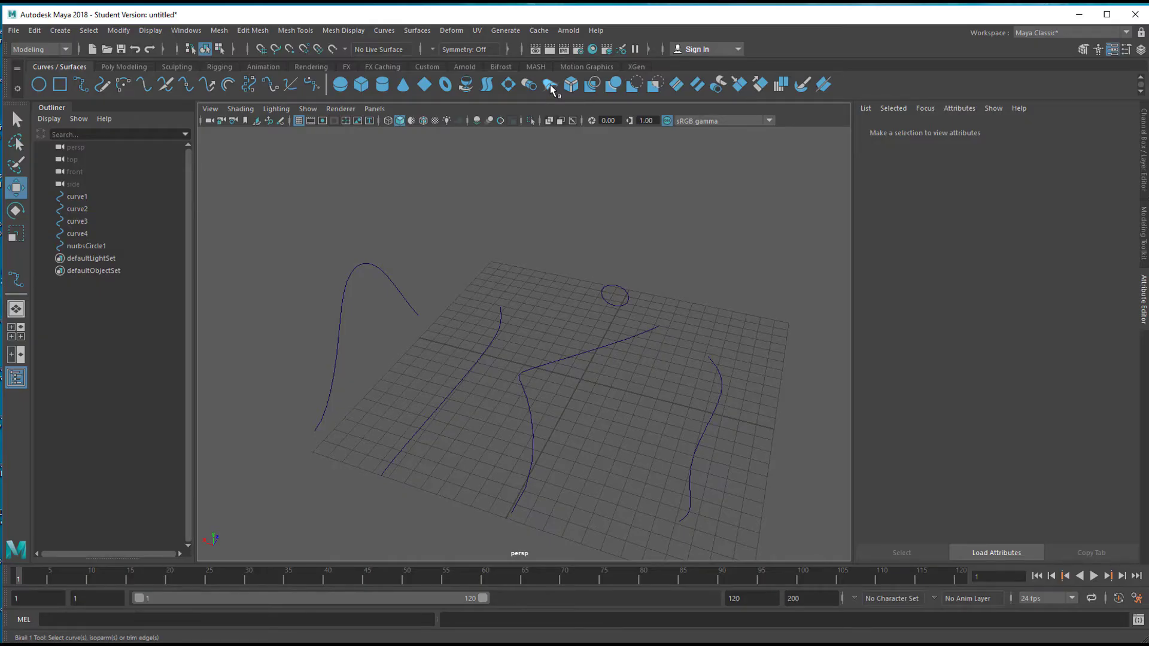
Step: Build a Birail 1 surface using nurbsCircle1 as profile and curve2 and curve3 as rails
{"action": "left_click", "coordinate": [551, 84]}
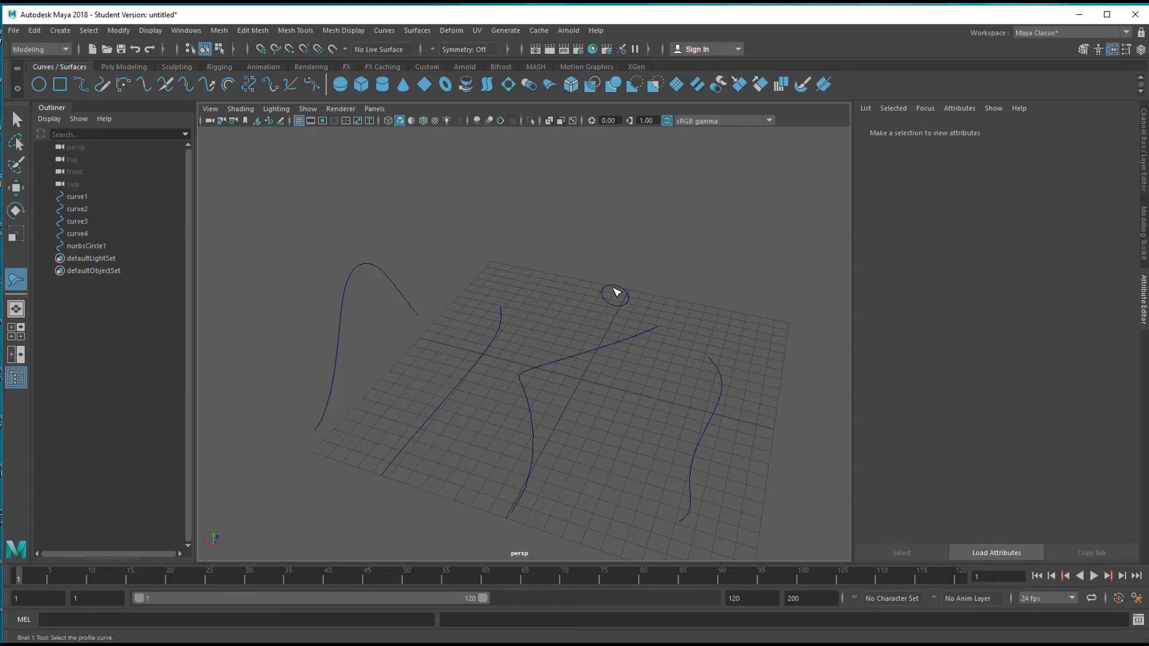
{"action": "left_click", "coordinate": [618, 290]}
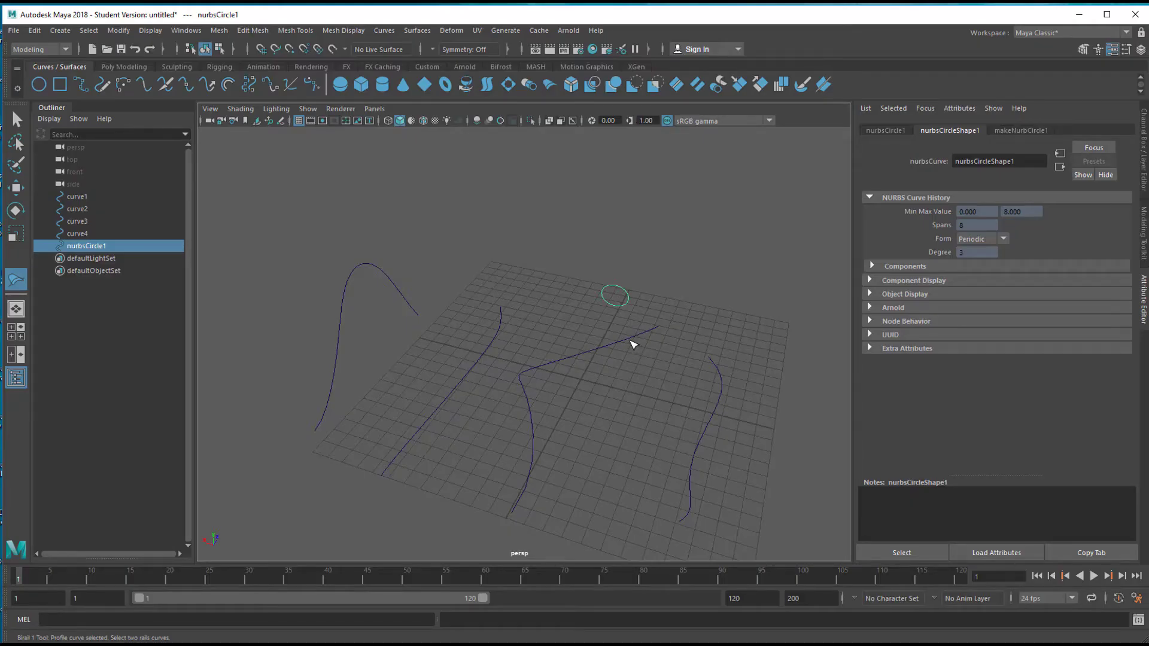
{"action": "left_click", "coordinate": [633, 342]}
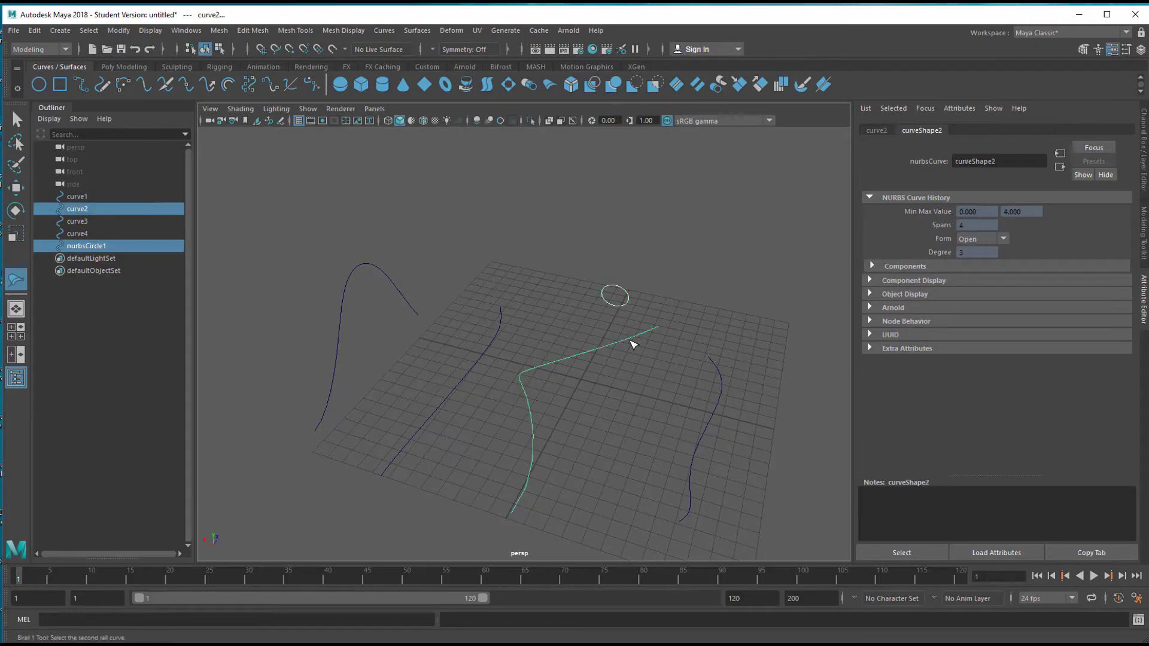
{"action": "left_click", "coordinate": [497, 334]}
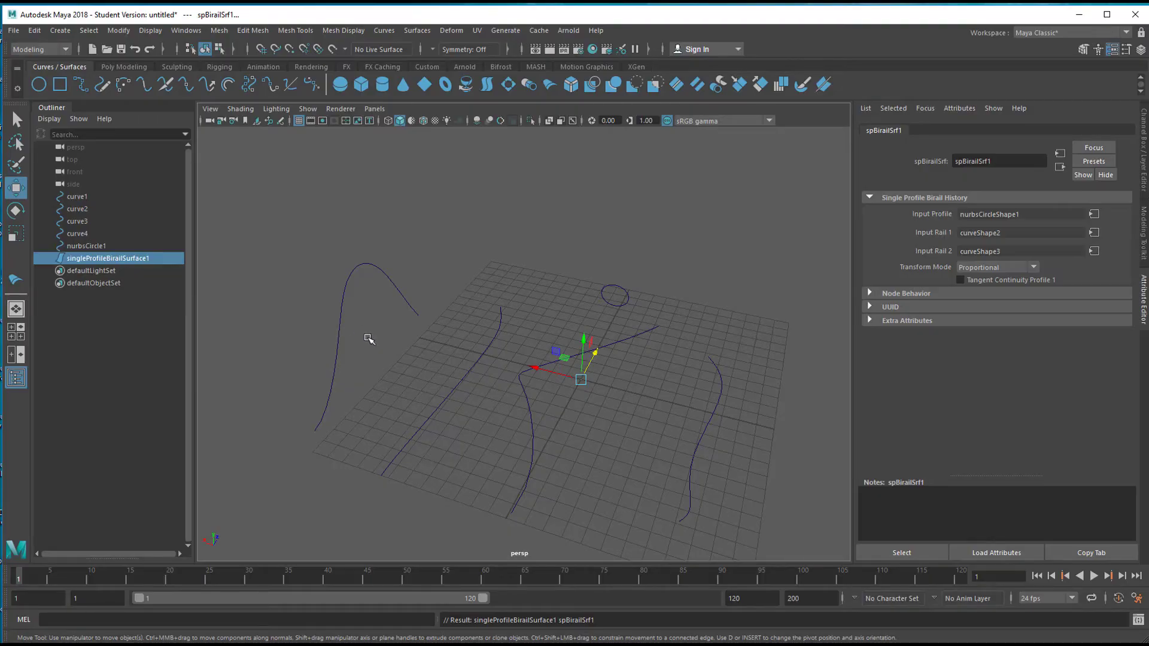
Step: Delete singleProfileBirailSurface1 and nurbsCircle1
{"action": "left_click", "coordinate": [87, 260]}
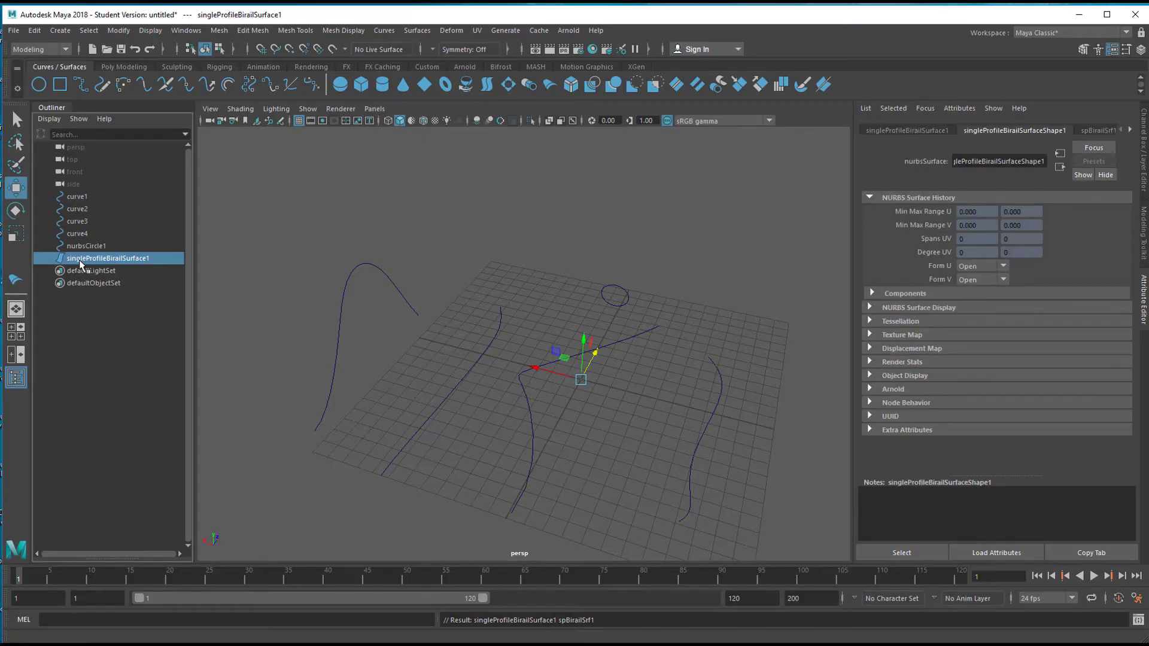
{"action": "key", "text": "Delete"}
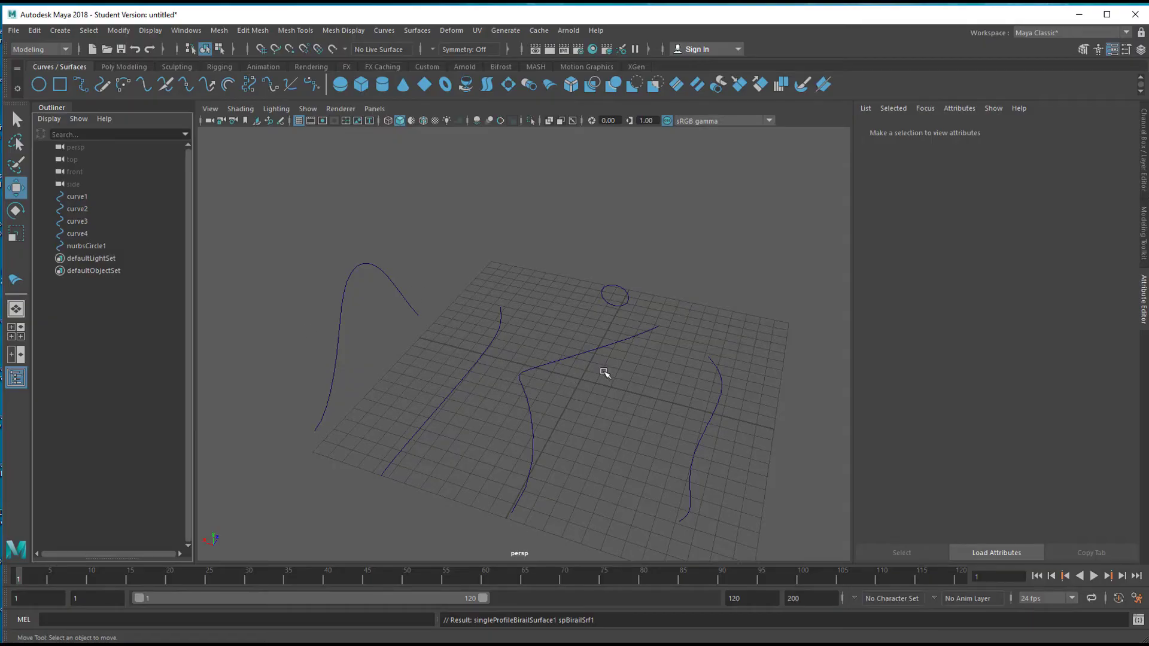
{"action": "left_click", "coordinate": [622, 292]}
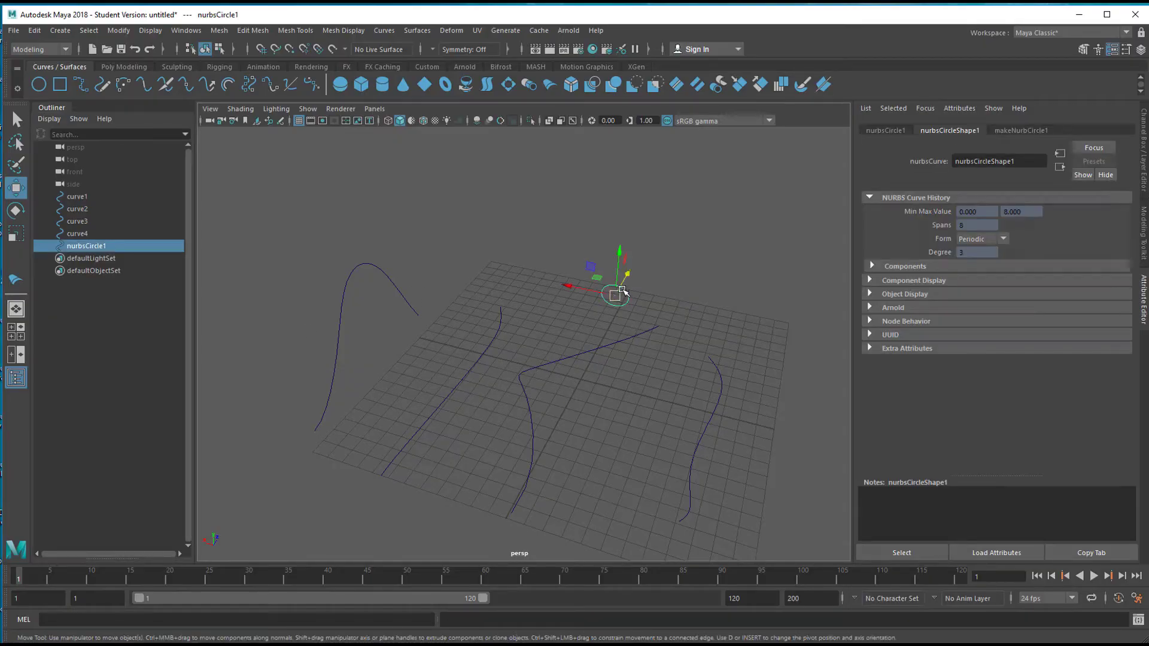
{"action": "key", "text": "Delete"}
{"action": "left_click_drag", "start_coordinate": [515, 472], "coordinate": [534, 446], "text": "alt"}
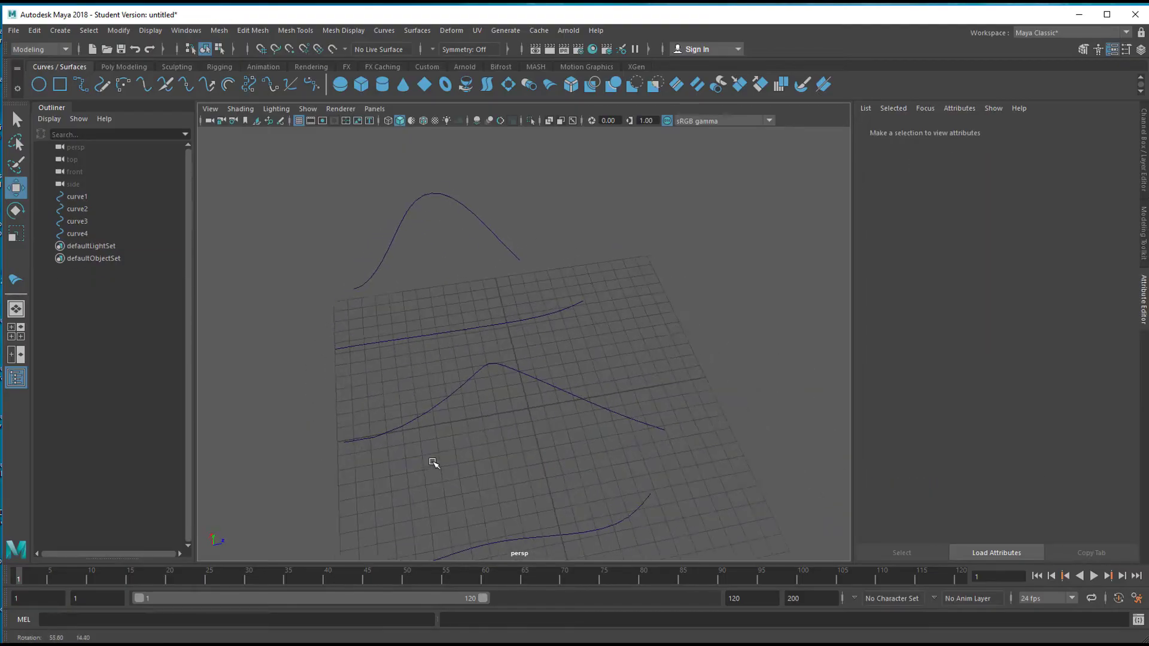
{"action": "left_click_drag", "start_coordinate": [433, 462], "coordinate": [518, 433], "text": "alt"}
Step: Delete curve4 and curve1, leaving only curve2 and curve3
{"action": "left_click", "coordinate": [683, 218]}
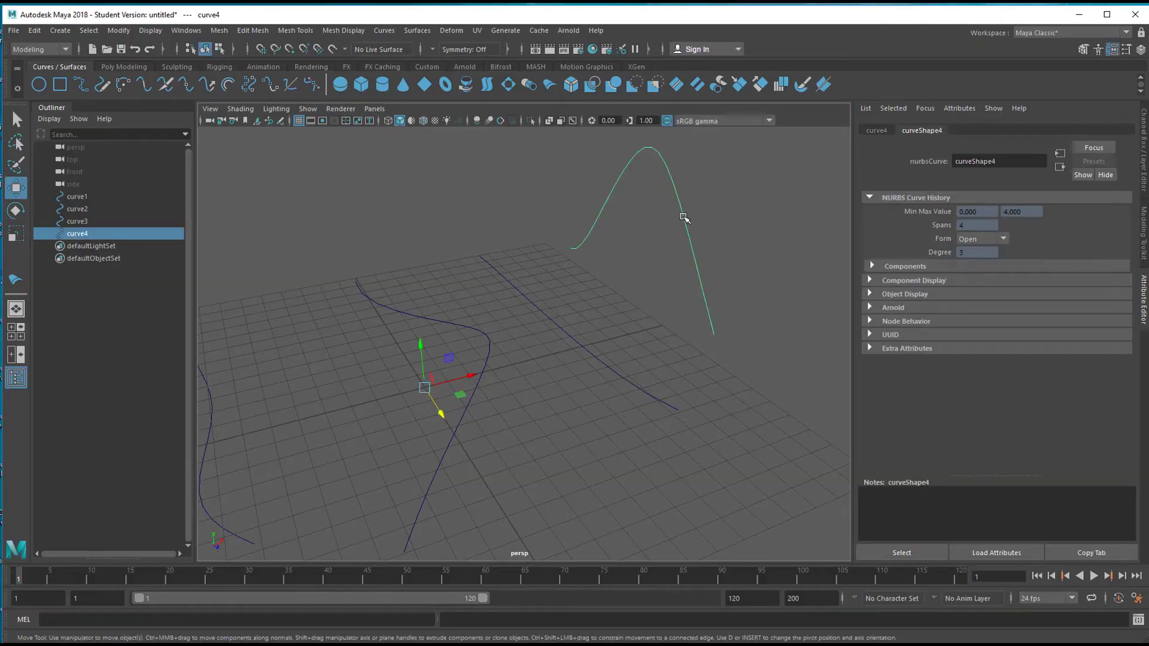
{"action": "key", "text": "Delete"}
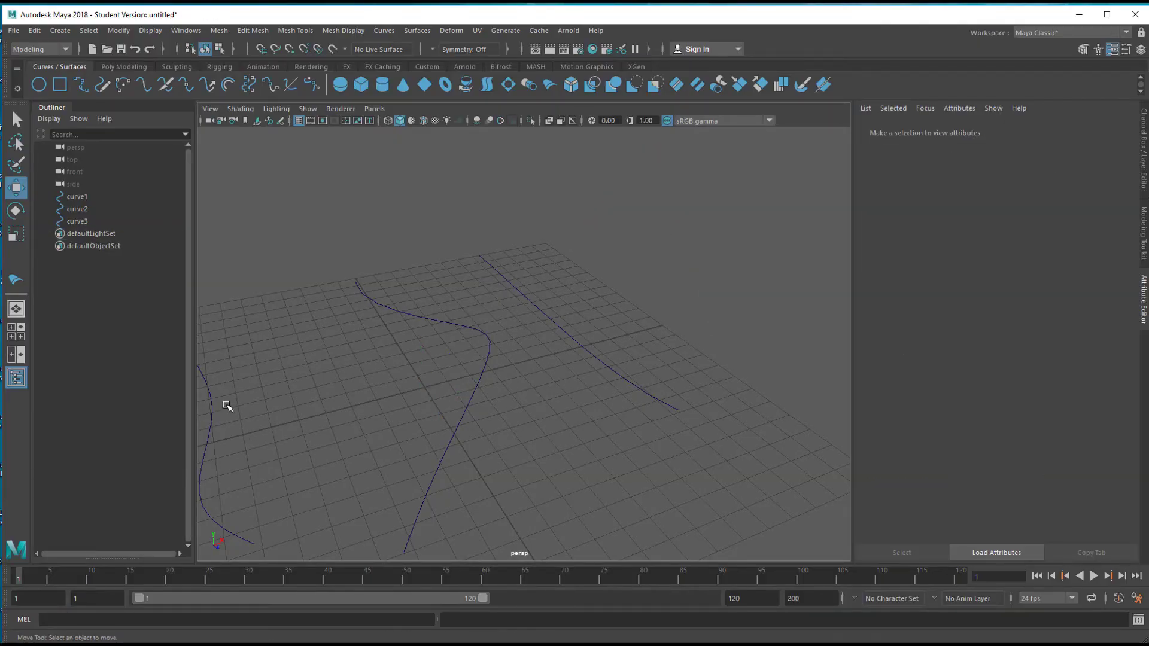
{"action": "left_click", "coordinate": [211, 407]}
{"action": "key", "text": "Delete"}
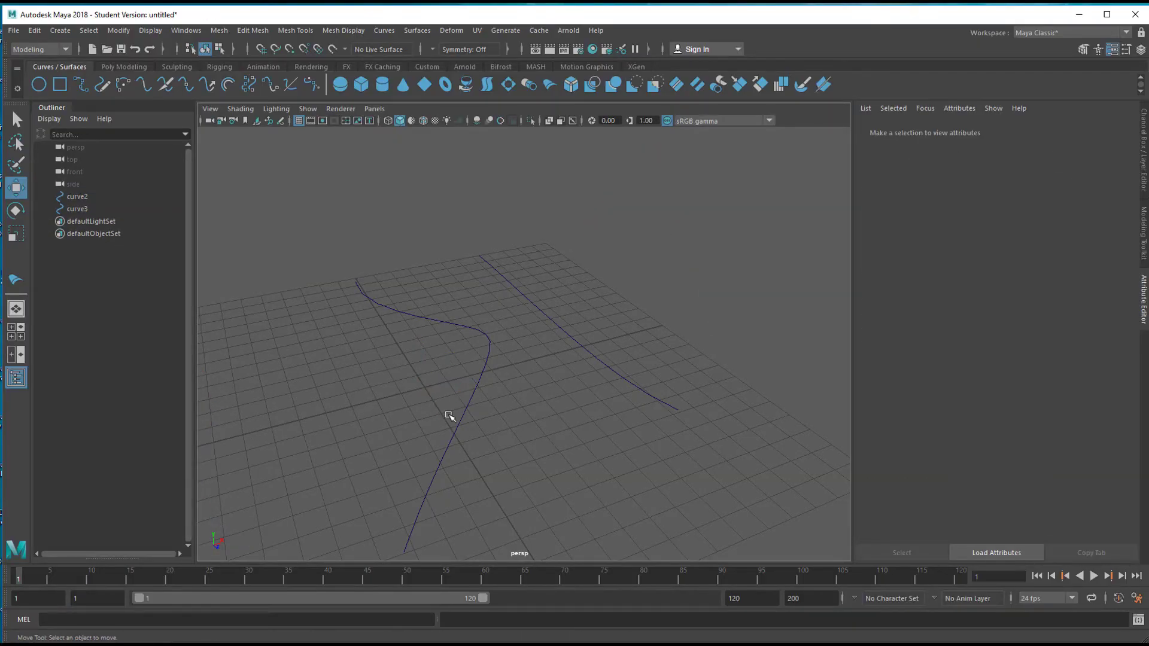
{"action": "left_click_drag", "start_coordinate": [439, 401], "coordinate": [492, 273], "text": "alt"}
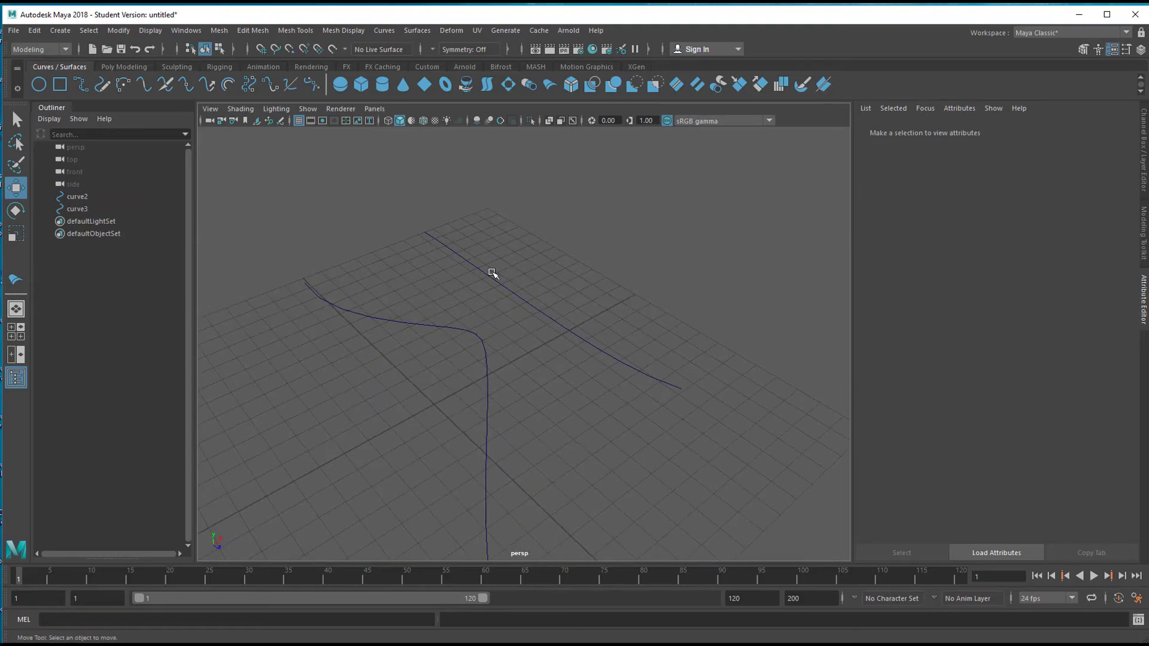
Step: Draw a straight EP curve snapped from the vertical curve to the right curve
{"action": "left_click", "coordinate": [82, 86]}
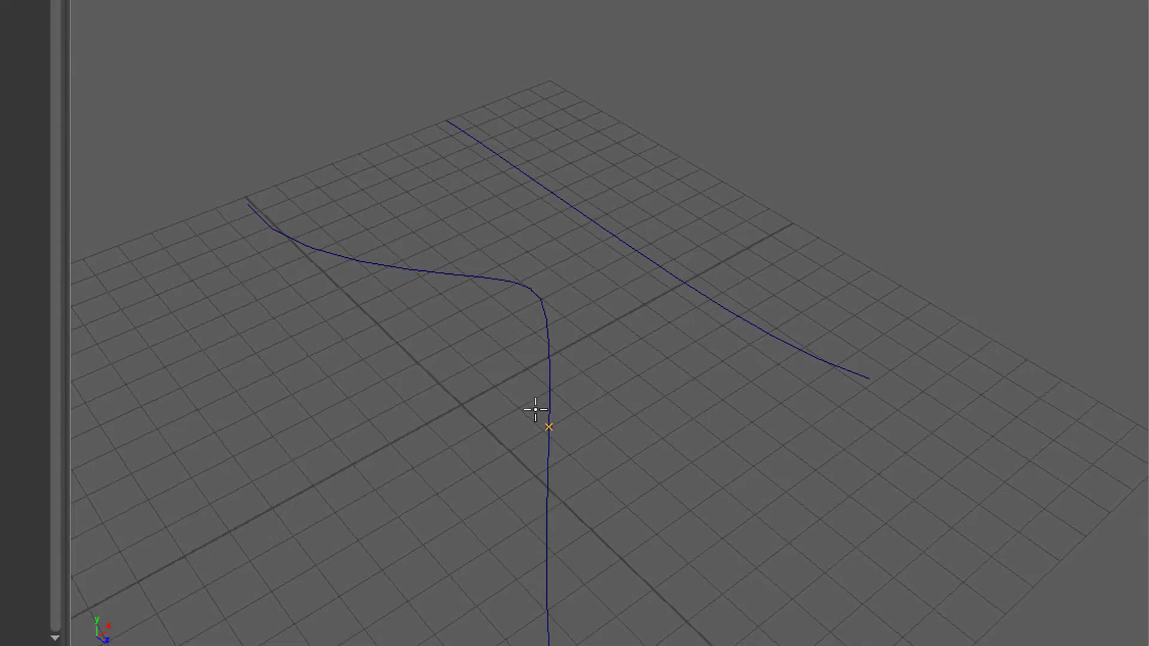
{"action": "left_click_drag", "start_coordinate": [536, 405], "coordinate": [597, 477]}
{"action": "left_click_drag", "start_coordinate": [608, 419], "coordinate": [614, 378]}
{"action": "left_click_drag", "start_coordinate": [651, 496], "coordinate": [651, 494]}
{"action": "left_click_drag", "start_coordinate": [643, 421], "coordinate": [649, 554]}
{"action": "mouse_move", "coordinate": [693, 283]}
{"action": "left_mouse_down"}
{"action": "mouse_move", "coordinate": [764, 346]}
{"action": "mouse_move", "coordinate": [769, 359]}
{"action": "mouse_move", "coordinate": [754, 364]}
{"action": "left_mouse_up"}
{"action": "key", "text": "Return"}
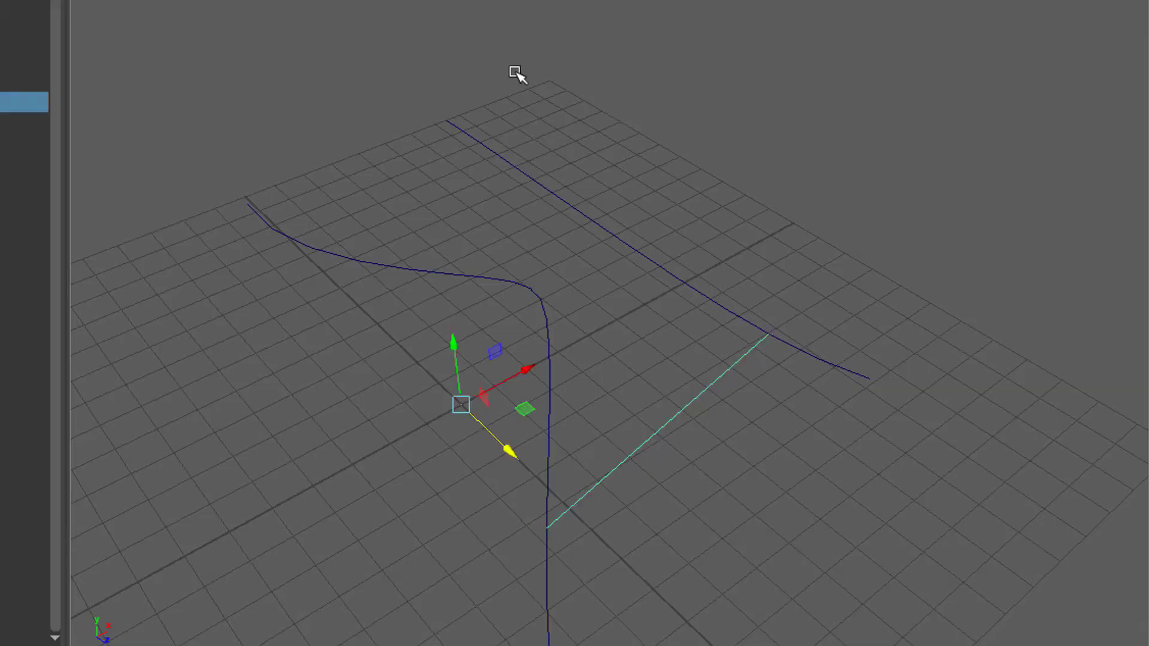
{"action": "left_click_drag", "start_coordinate": [759, 417], "coordinate": [755, 264], "text": "alt"}
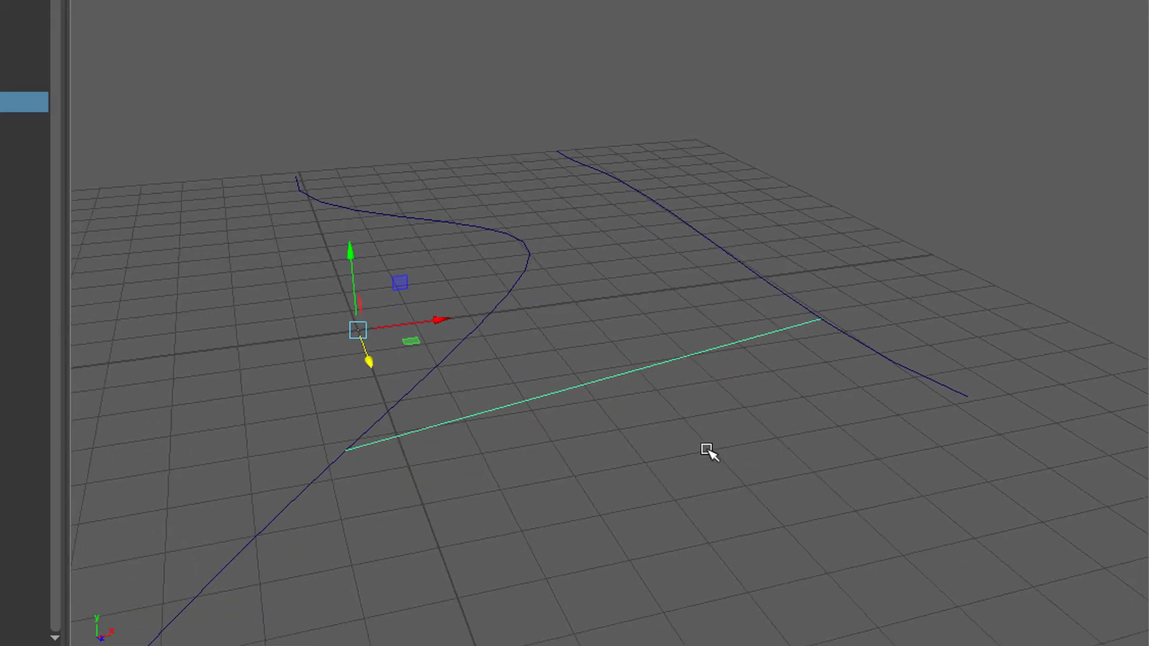
Step: Rebuild the bridging curve with 10 spans at degree 3 Cubic via Rebuild Curve options
{"action": "key", "text": "F8"}
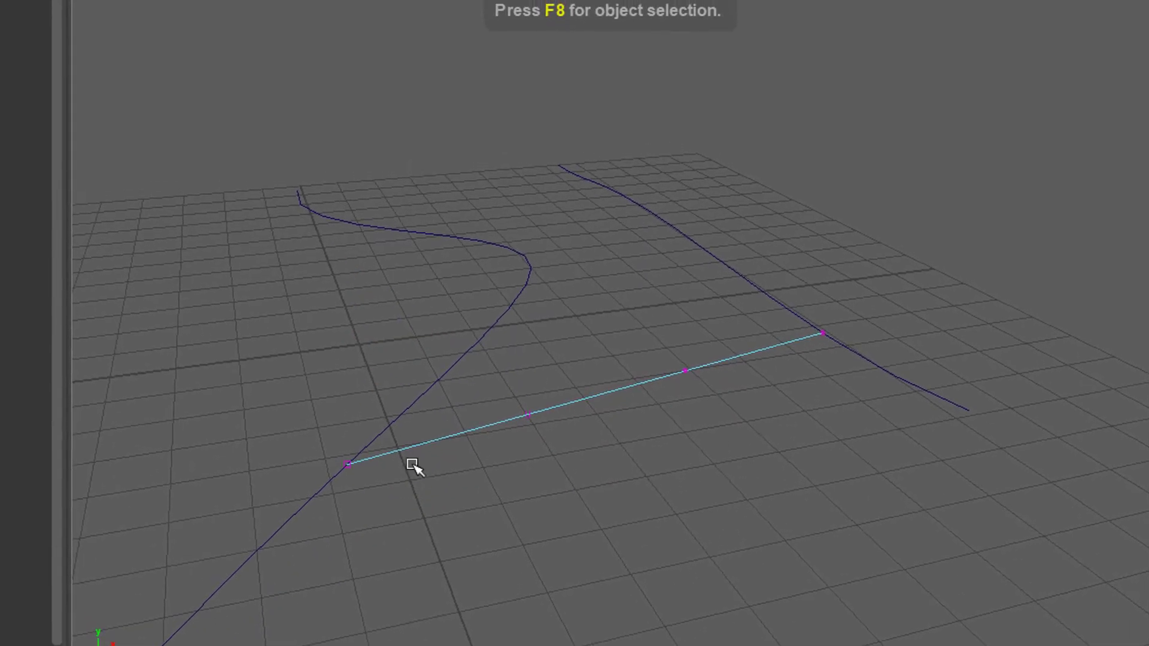
{"action": "key", "text": "F8"}
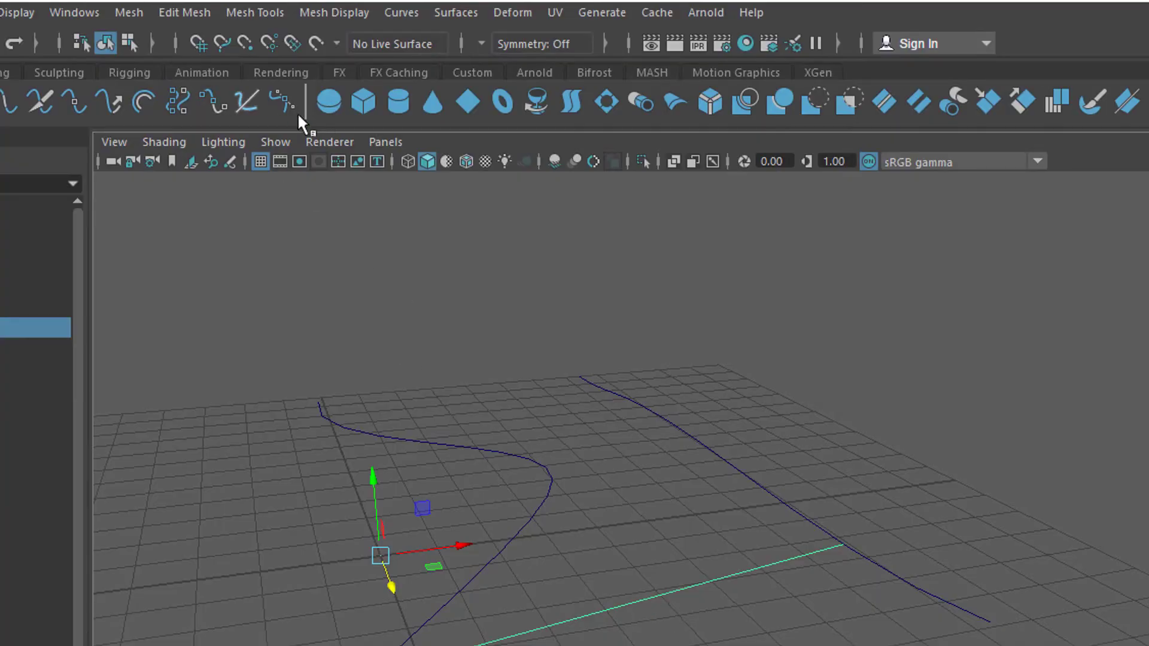
{"action": "left_click", "coordinate": [397, 11]}
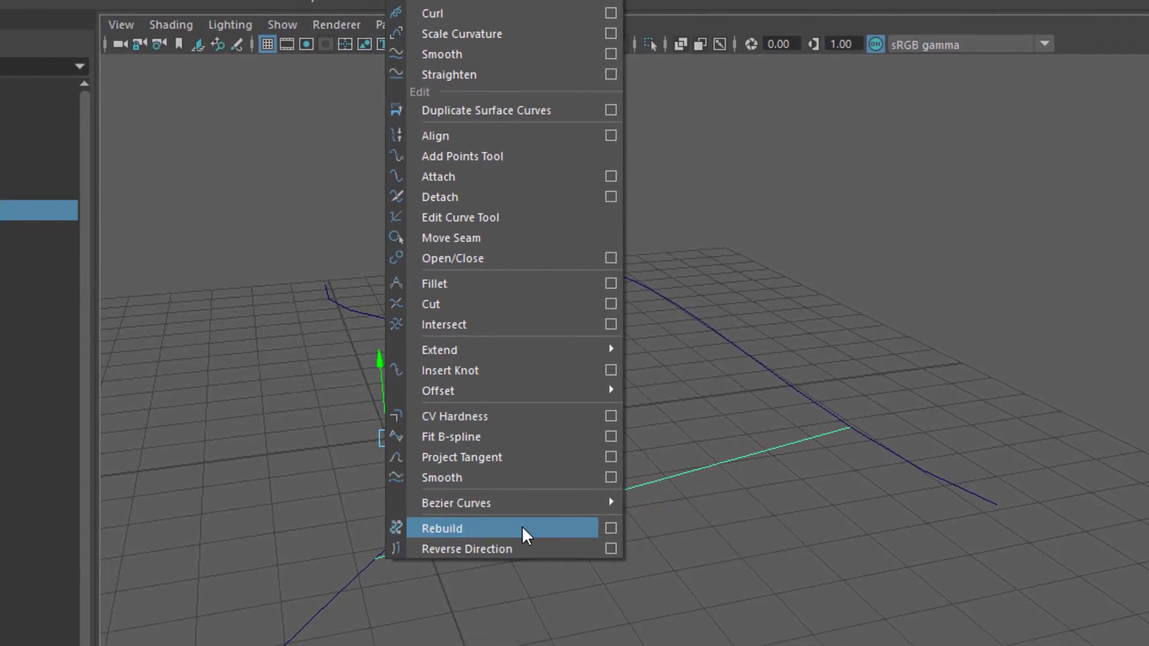
{"action": "left_click", "coordinate": [611, 518]}
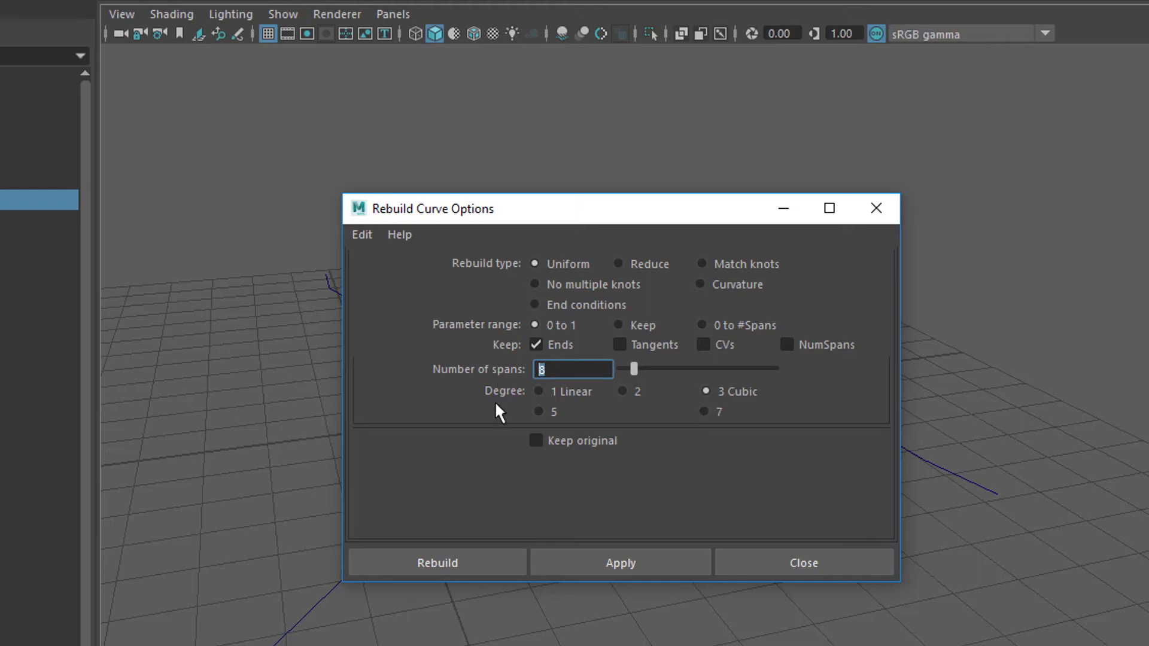
{"action": "type", "text": "10"}
{"action": "left_click", "coordinate": [665, 565]}
{"action": "left_click", "coordinate": [802, 567]}
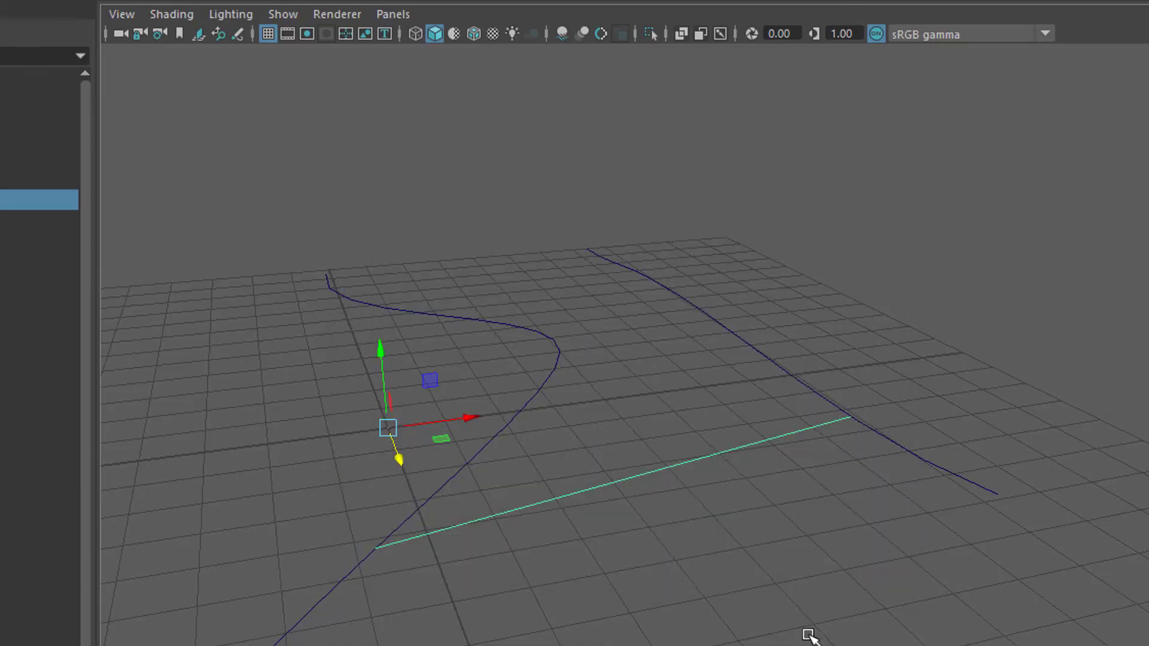
Step: Select the bridging curve's middle control points and lift them upward
{"action": "left_click_drag", "start_coordinate": [829, 629], "coordinate": [792, 631], "text": "alt"}
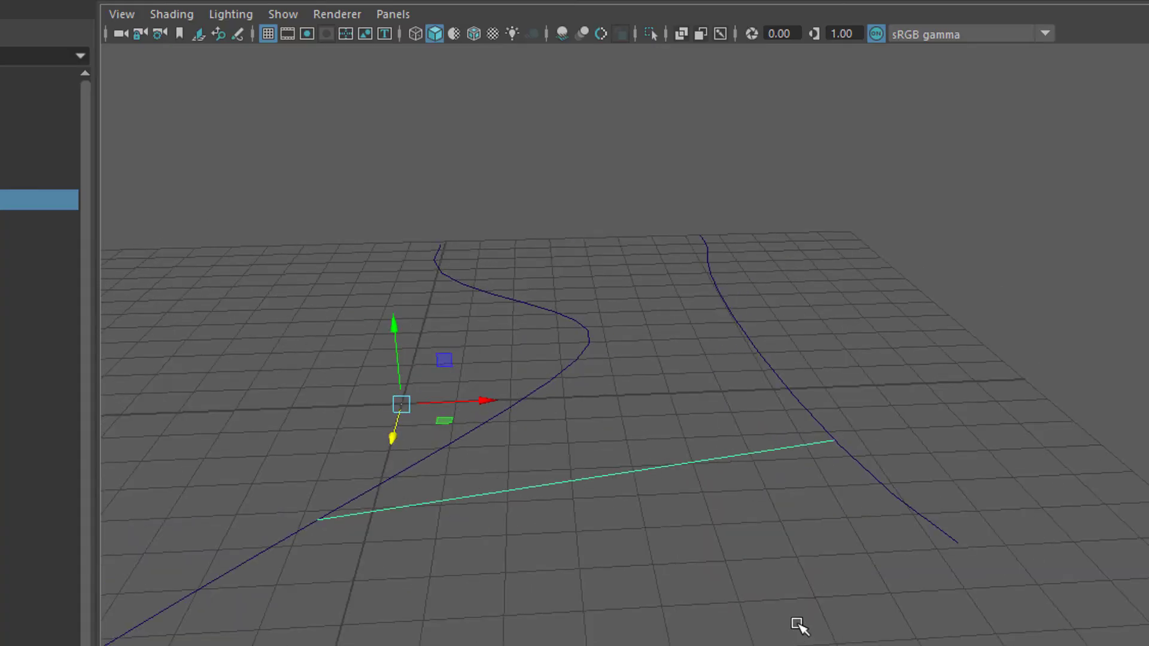
{"action": "key", "text": "F8"}
{"action": "mouse_move", "coordinate": [707, 580]}
{"action": "left_mouse_down", "text": "alt"}
{"action": "mouse_move", "coordinate": [716, 558]}
{"action": "mouse_move", "coordinate": [707, 580]}
{"action": "left_mouse_up", "text": "alt"}
{"action": "left_click_drag", "start_coordinate": [477, 451], "coordinate": [643, 493]}
{"action": "left_click_drag", "start_coordinate": [561, 388], "coordinate": [611, 418]}
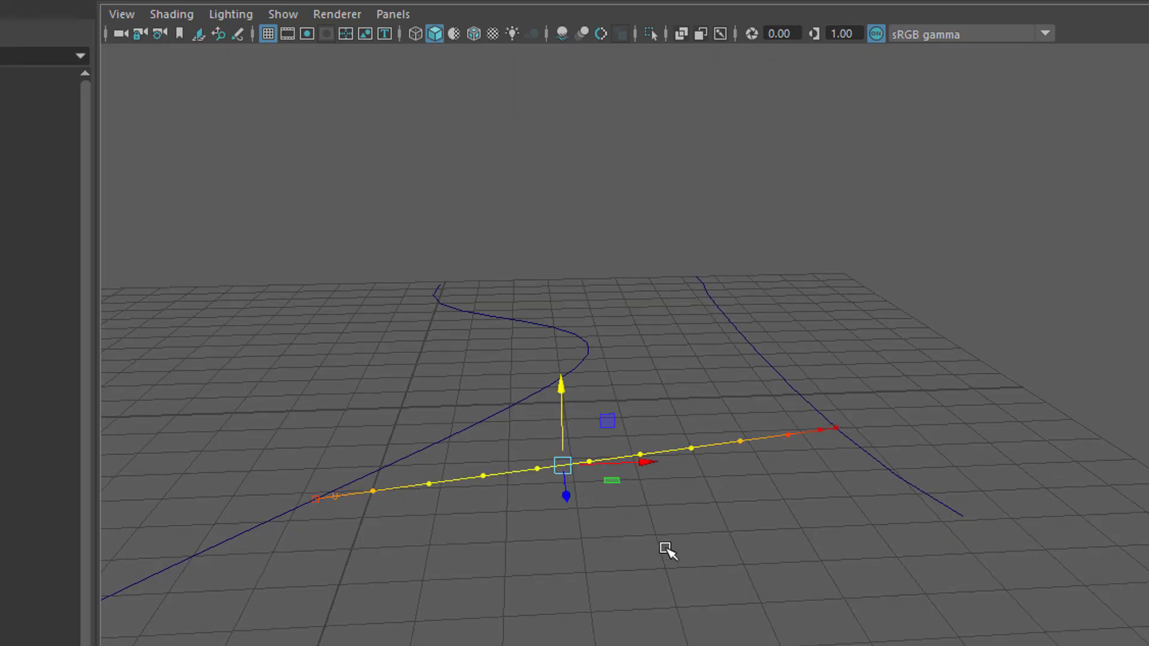
Step: Reselect the middle points with Soft Selection on and raise them into a smooth bump
{"action": "left_click_drag", "start_coordinate": [502, 436], "coordinate": [636, 494]}
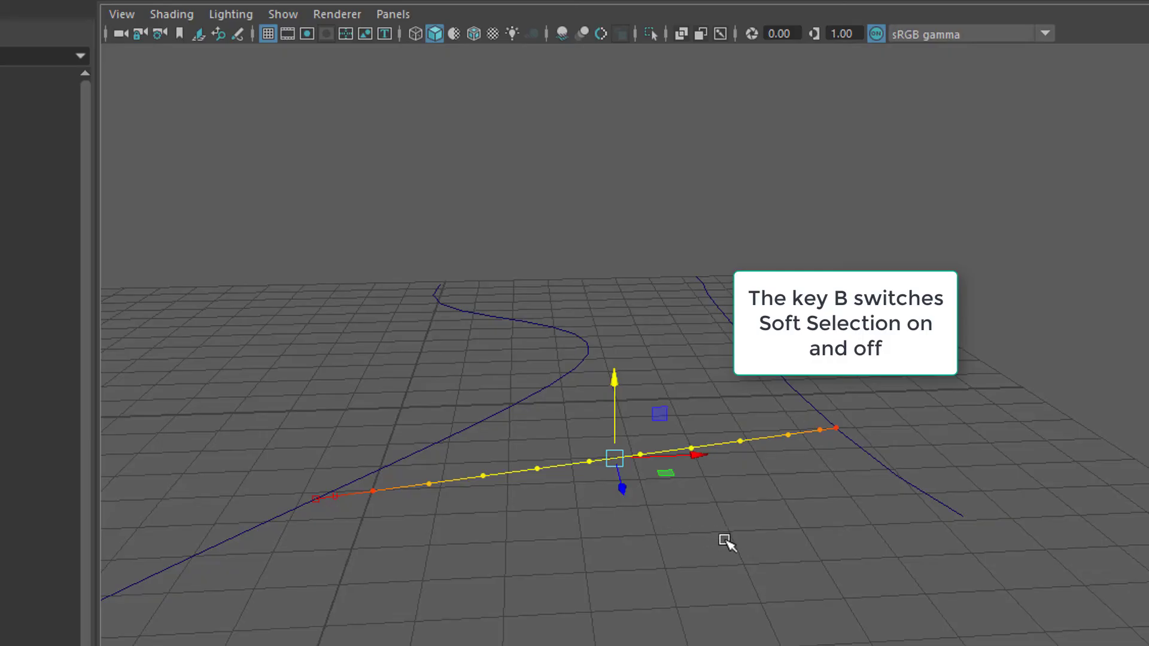
{"action": "key", "text": "b"}
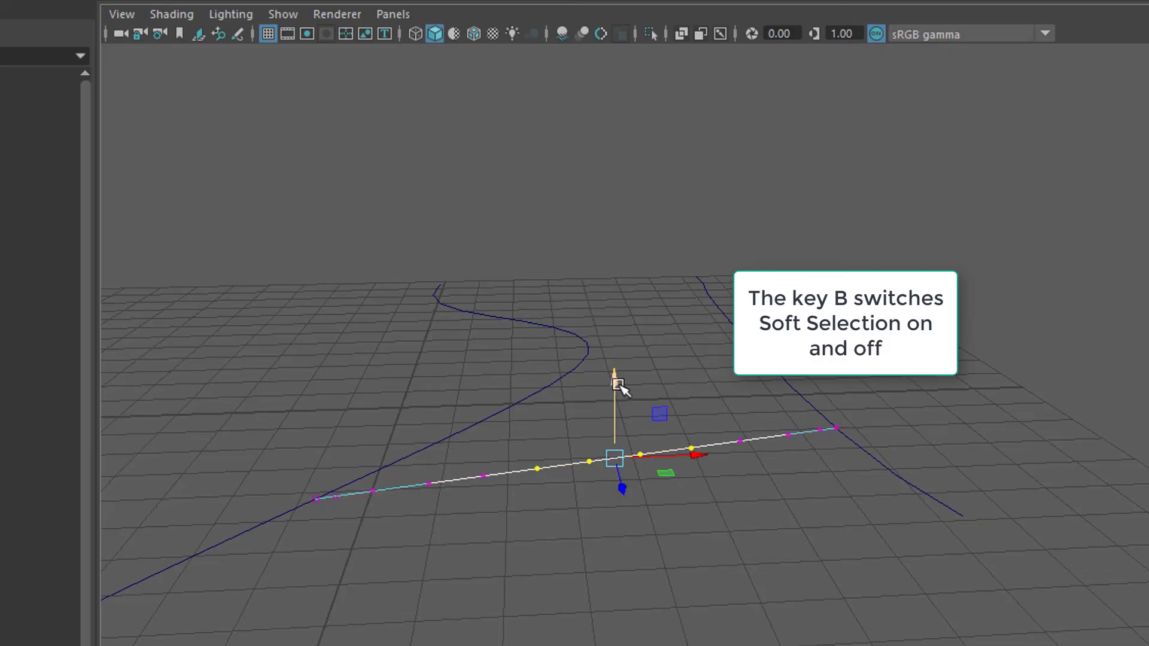
{"action": "left_click_drag", "start_coordinate": [618, 386], "coordinate": [648, 288]}
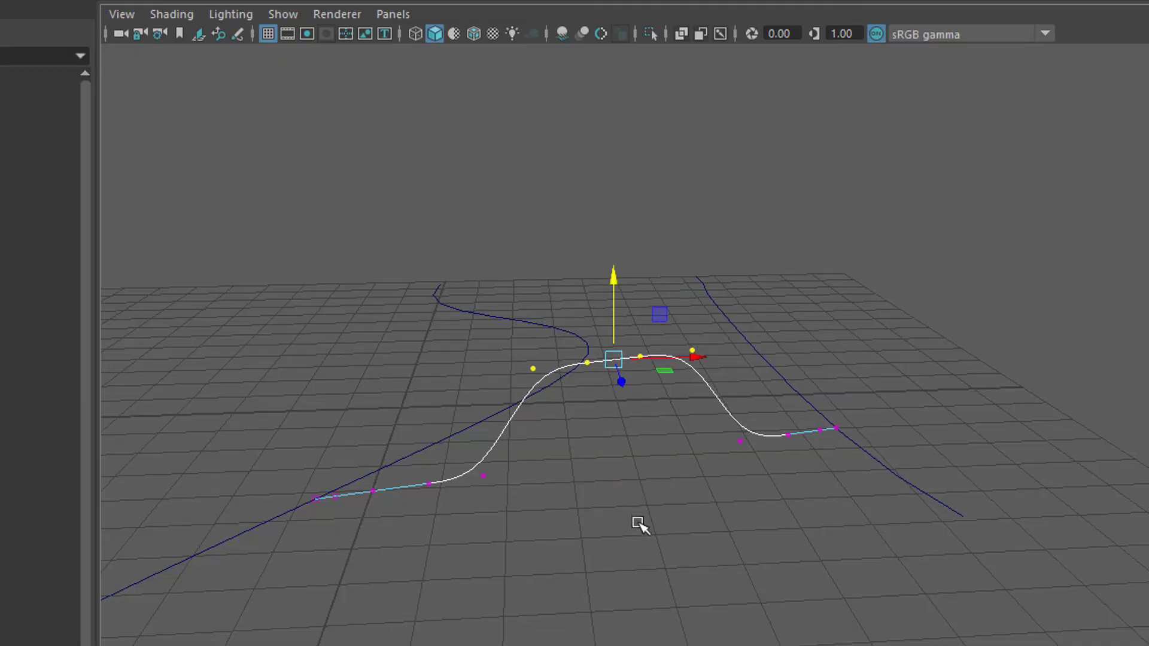
{"action": "key", "text": "F8"}
{"action": "left_click_drag", "start_coordinate": [576, 630], "coordinate": [496, 600], "text": "alt"}
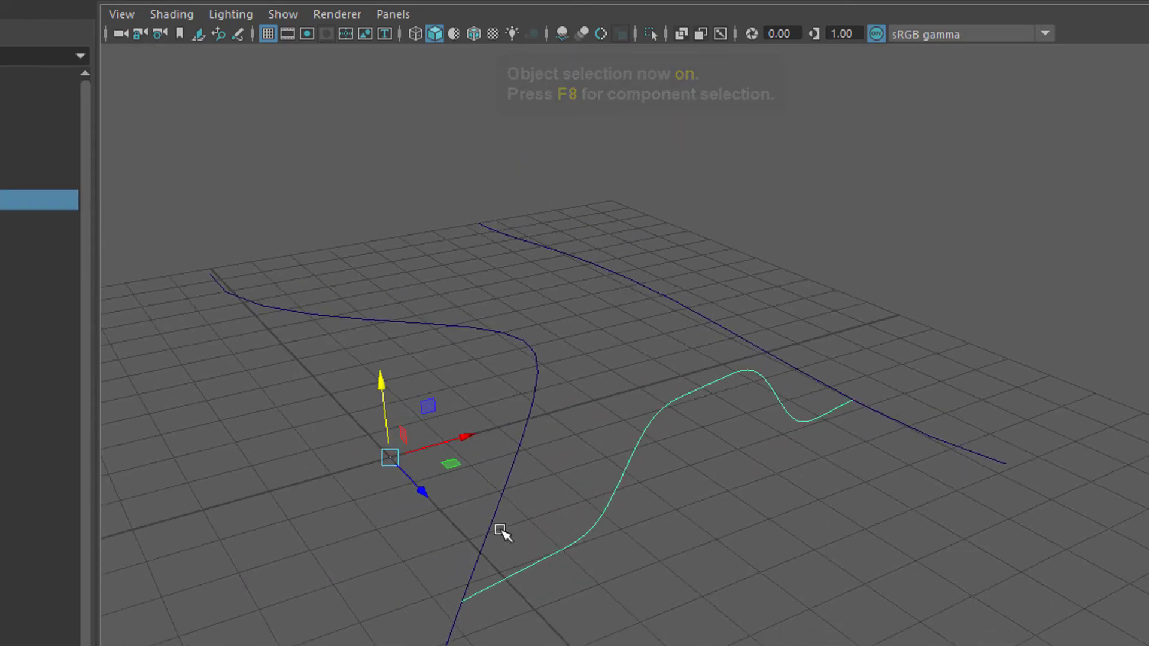
{"action": "left_click_drag", "start_coordinate": [733, 603], "coordinate": [748, 564], "text": "alt"}
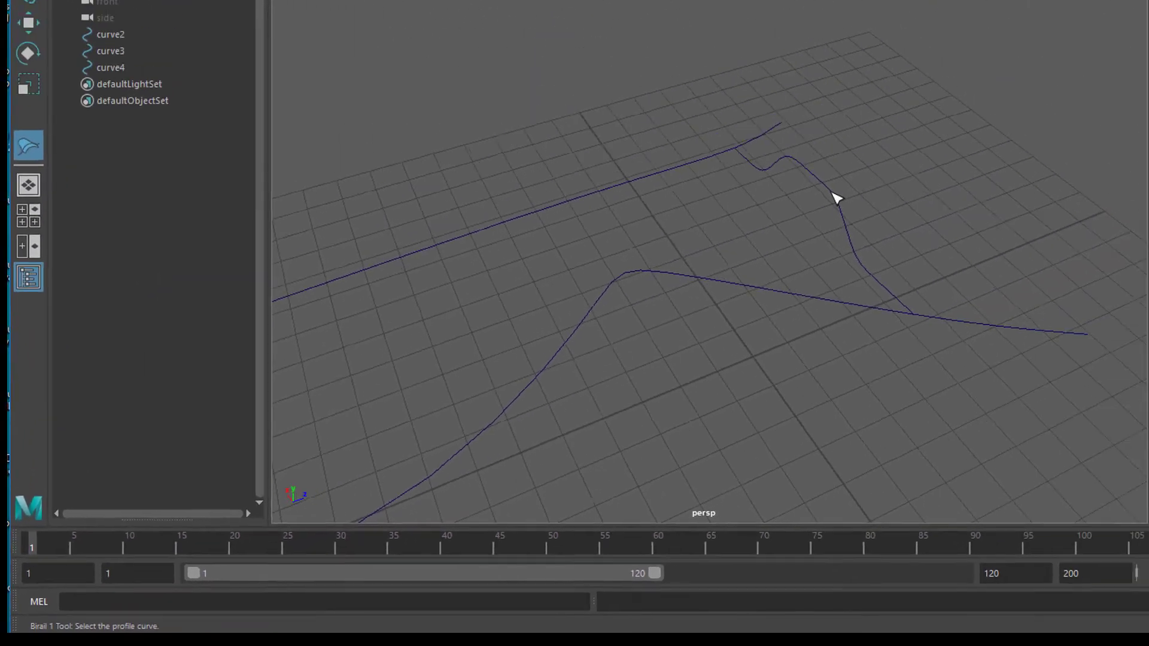
Step: Sweep curve4 along the two rail curves to create singleProfileBirailSurface1
{"action": "left_click", "coordinate": [652, 297]}
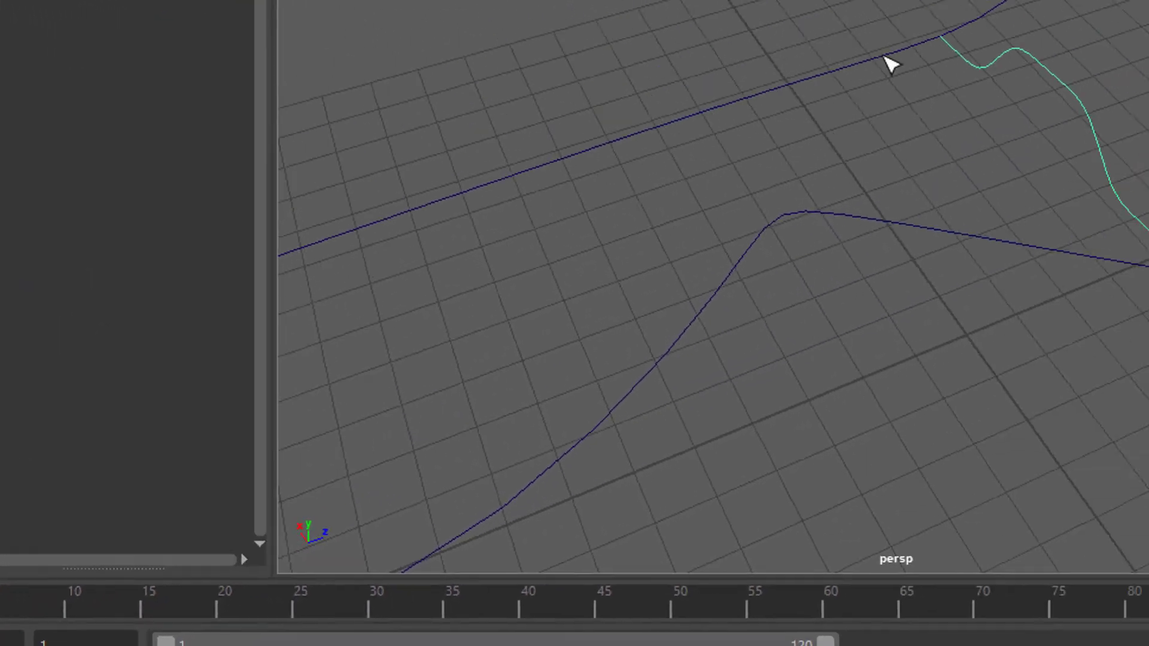
{"action": "left_click", "coordinate": [633, 237]}
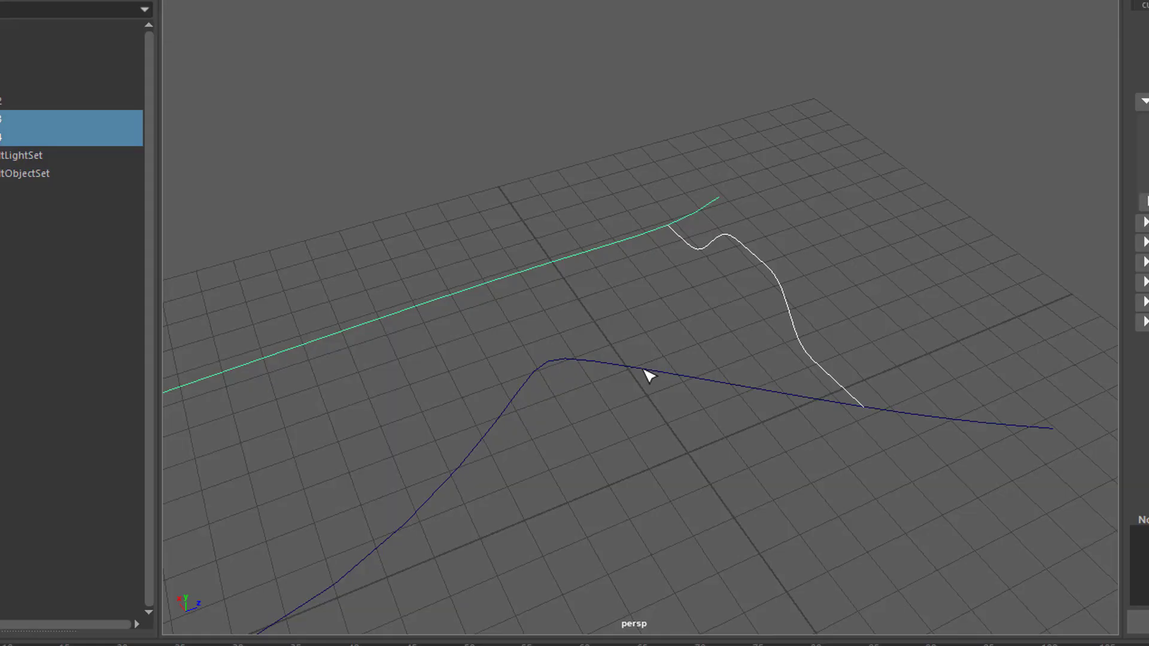
{"action": "left_click", "coordinate": [645, 369]}
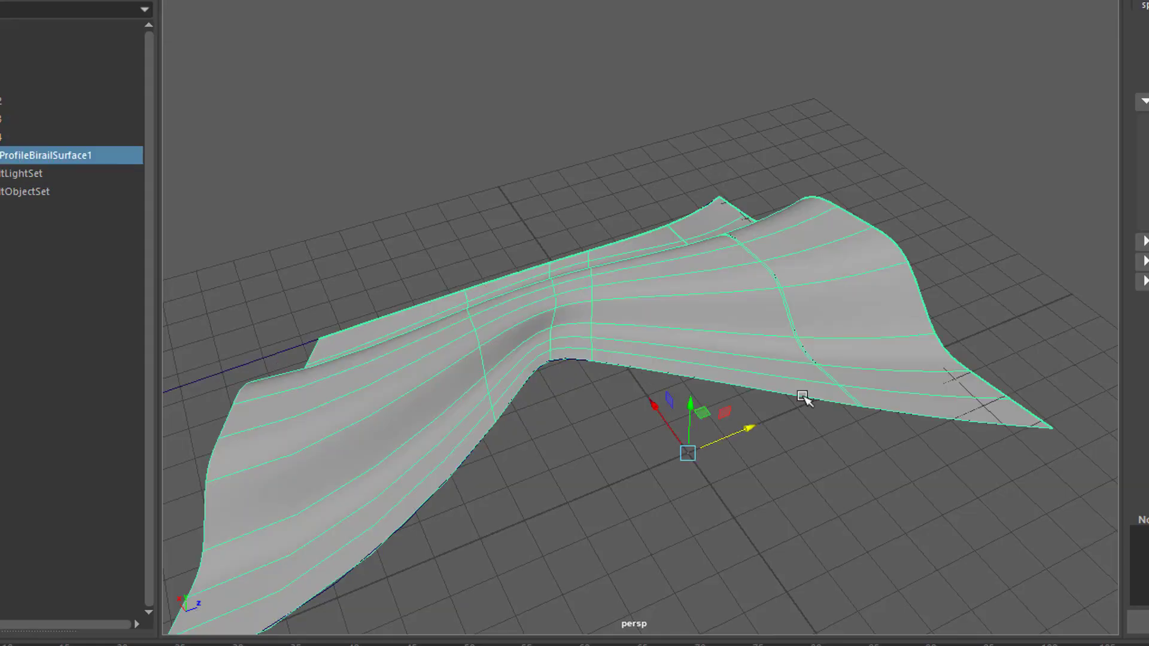
{"action": "left_click_drag", "start_coordinate": [801, 400], "coordinate": [391, 432], "text": "alt"}
Step: Select the profile curve curve4 in the Outliner
{"action": "right_click", "coordinate": [545, 329]}
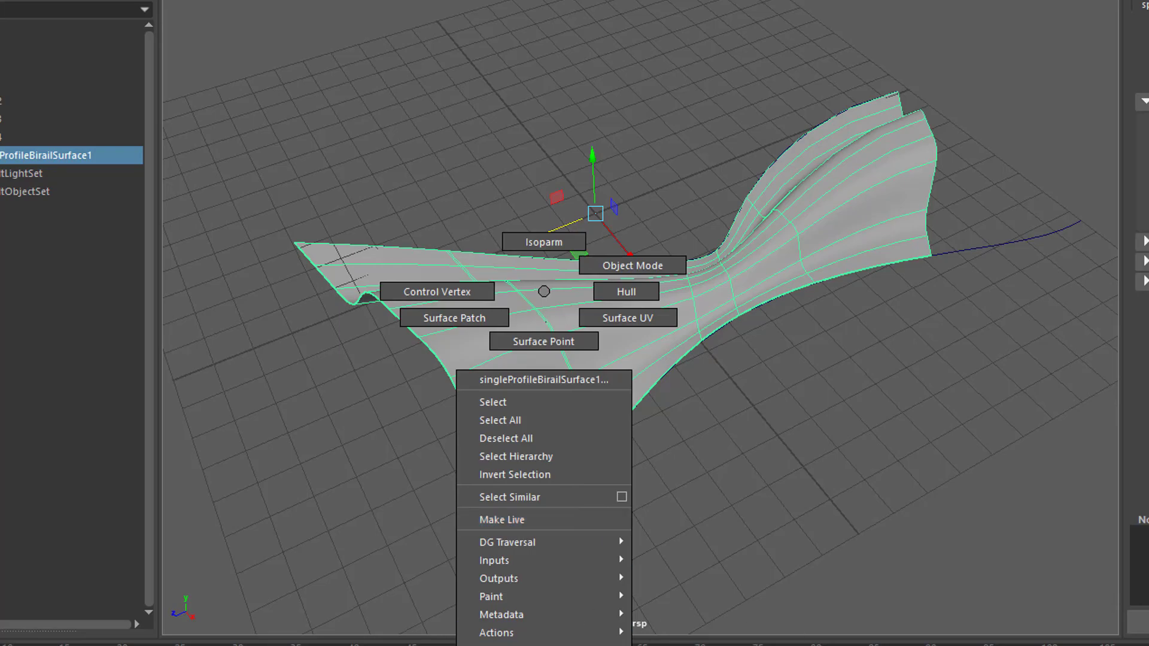
{"action": "key", "text": "Escape"}
{"action": "left_click_drag", "start_coordinate": [524, 431], "coordinate": [718, 390], "text": "alt"}
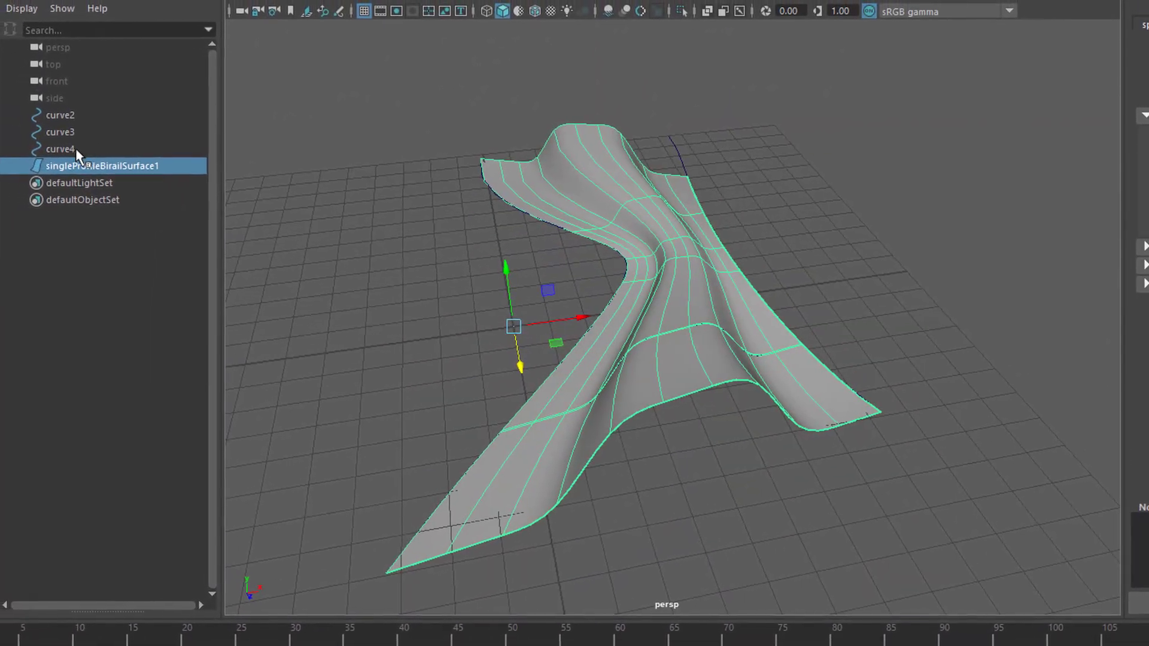
{"action": "left_click", "coordinate": [70, 149]}
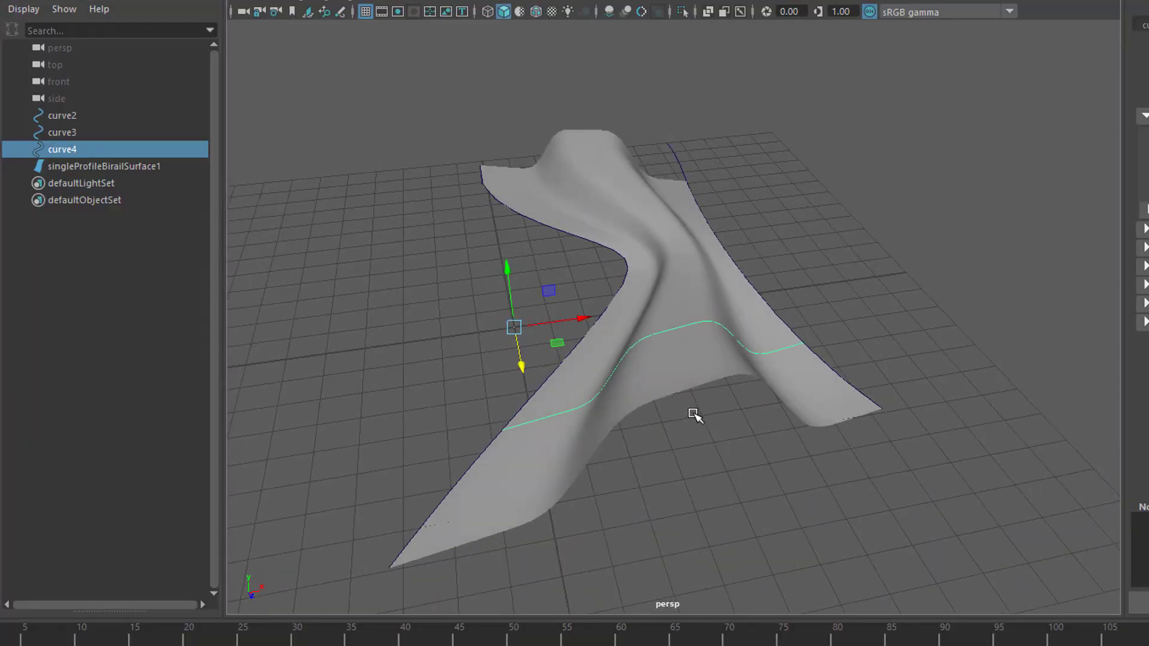
{"action": "right_click_drag", "start_coordinate": [692, 416], "coordinate": [814, 399], "text": "alt"}
{"action": "mouse_move", "coordinate": [785, 411]}
{"action": "left_mouse_down", "text": "alt"}
{"action": "mouse_move", "coordinate": [782, 397]}
{"action": "mouse_move", "coordinate": [795, 396]}
{"action": "left_mouse_up", "text": "alt"}
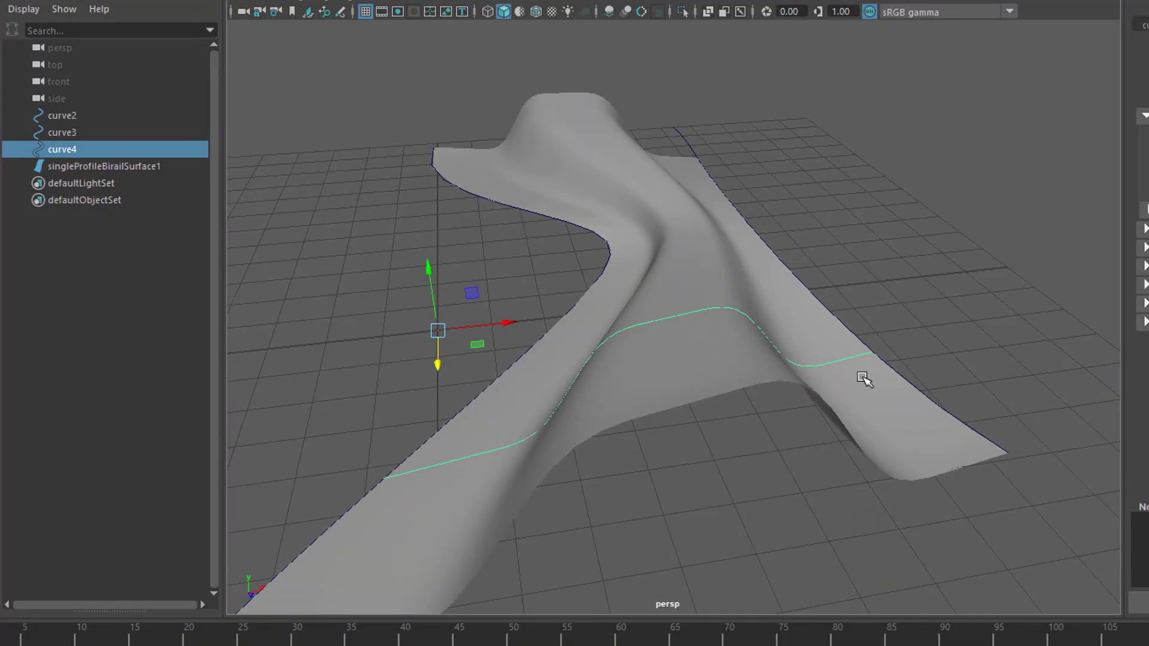
Step: Lower curve4's middle control points and one more point on Y to ripple the surface
{"action": "key", "text": "F8"}
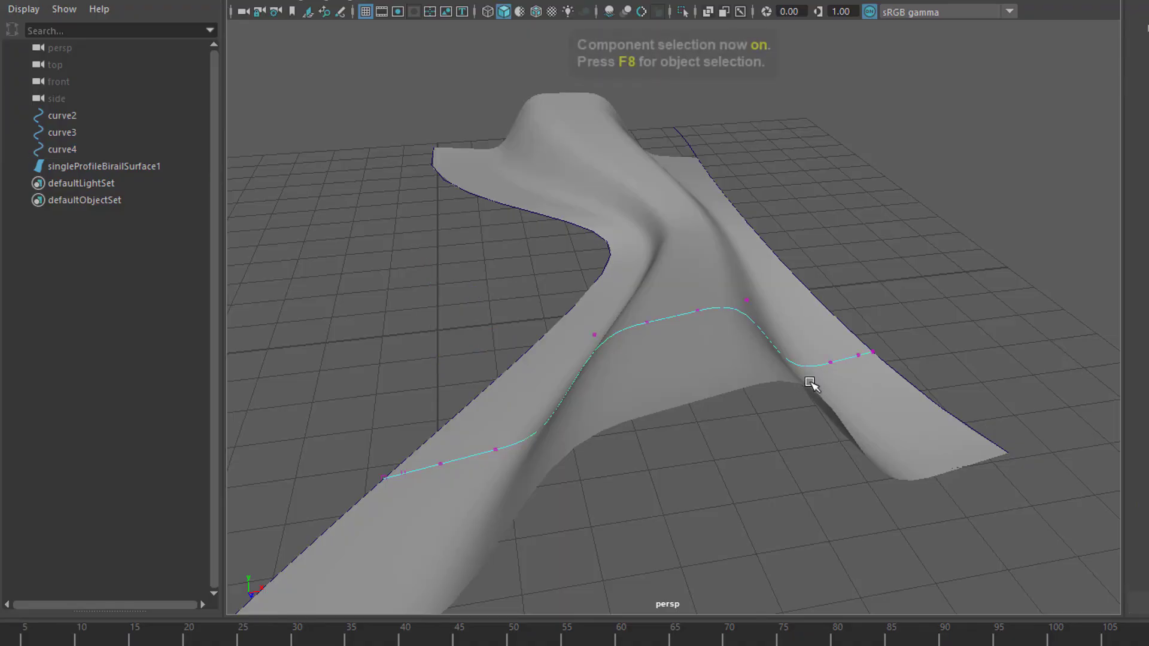
{"action": "left_click_drag", "start_coordinate": [716, 346], "coordinate": [716, 347]}
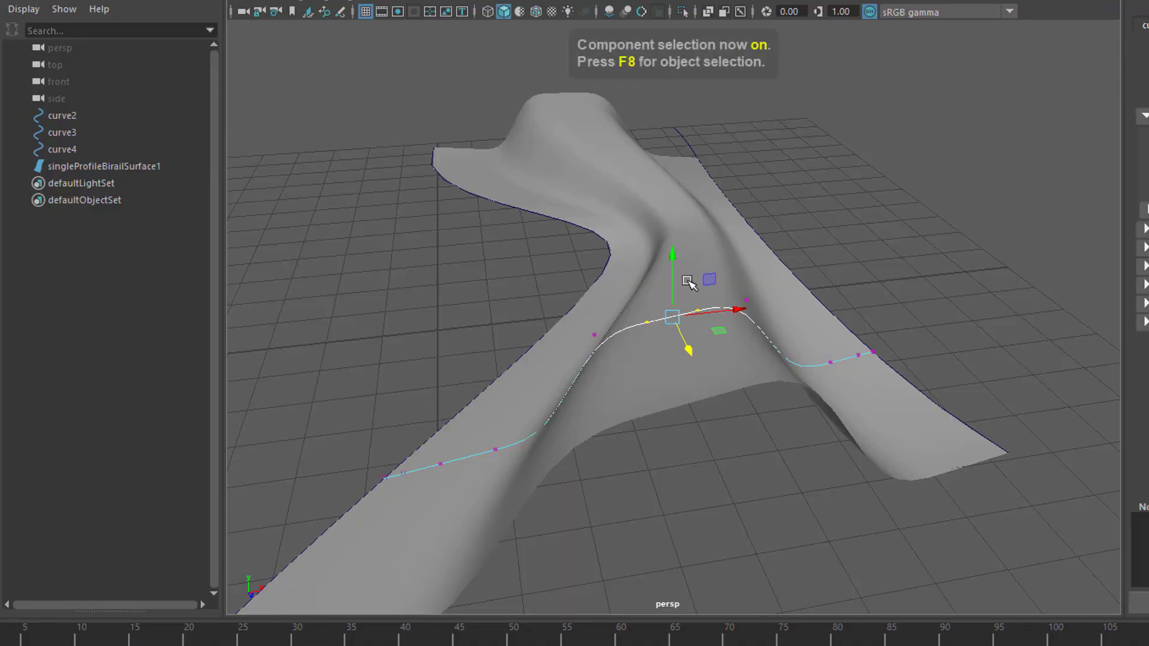
{"action": "left_click_drag", "start_coordinate": [673, 256], "coordinate": [660, 313]}
{"action": "left_click", "coordinate": [818, 524]}
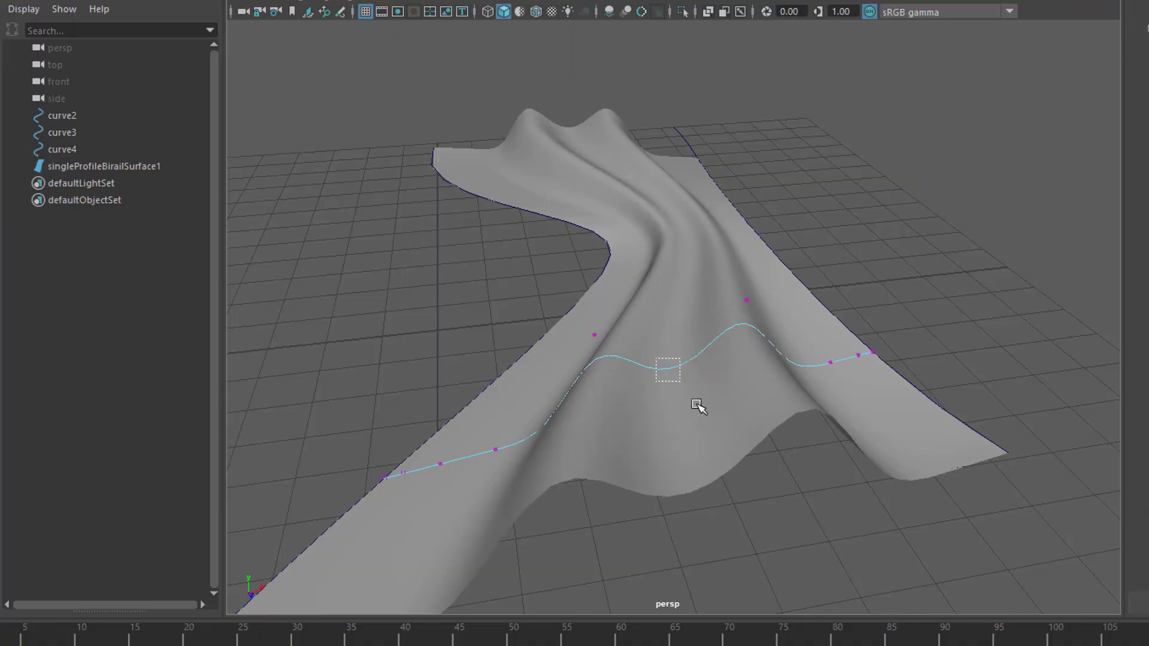
{"action": "left_click_drag", "start_coordinate": [697, 404], "coordinate": [697, 403]}
{"action": "left_click_drag", "start_coordinate": [703, 308], "coordinate": [698, 354]}
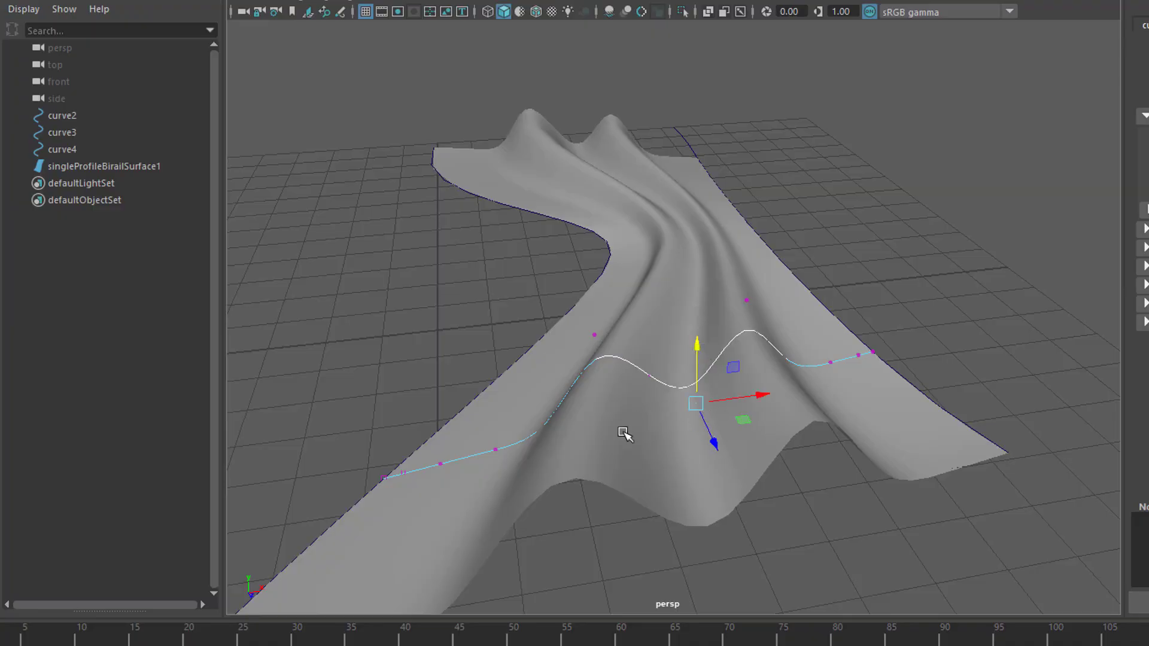
Step: Return to object mode and select the birail surface, viewing it from above
{"action": "left_click_drag", "start_coordinate": [623, 435], "coordinate": [701, 427], "text": "alt"}
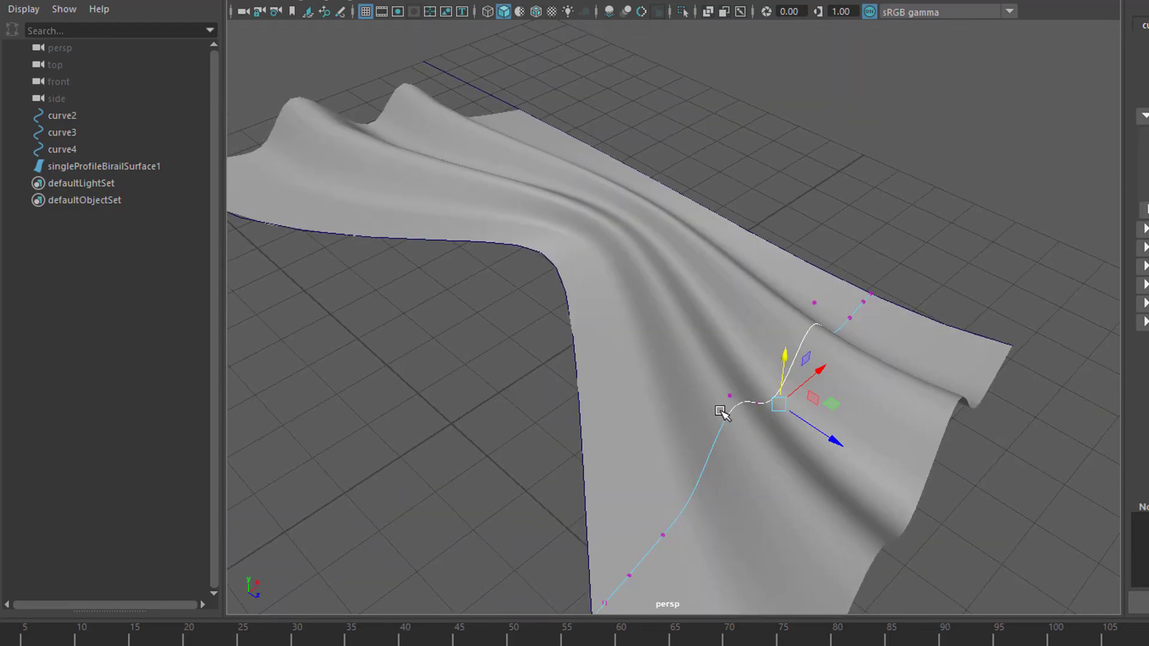
{"action": "key", "text": "F8"}
{"action": "left_click", "coordinate": [713, 336]}
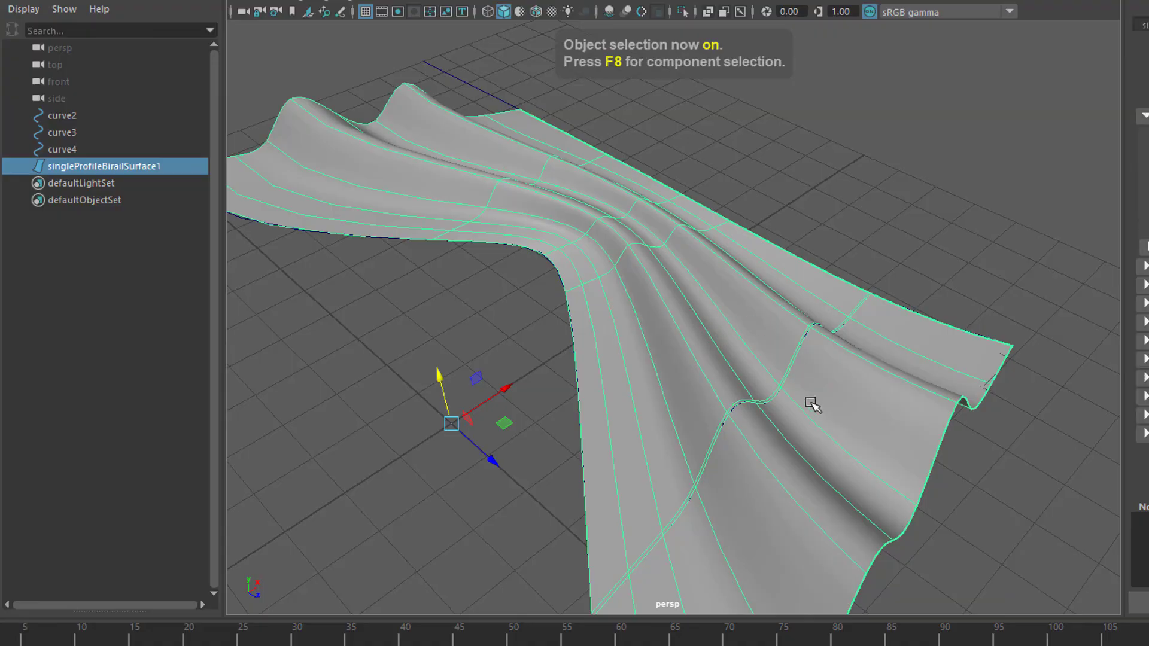
{"action": "left_click_drag", "start_coordinate": [867, 415], "coordinate": [702, 464], "text": "alt"}
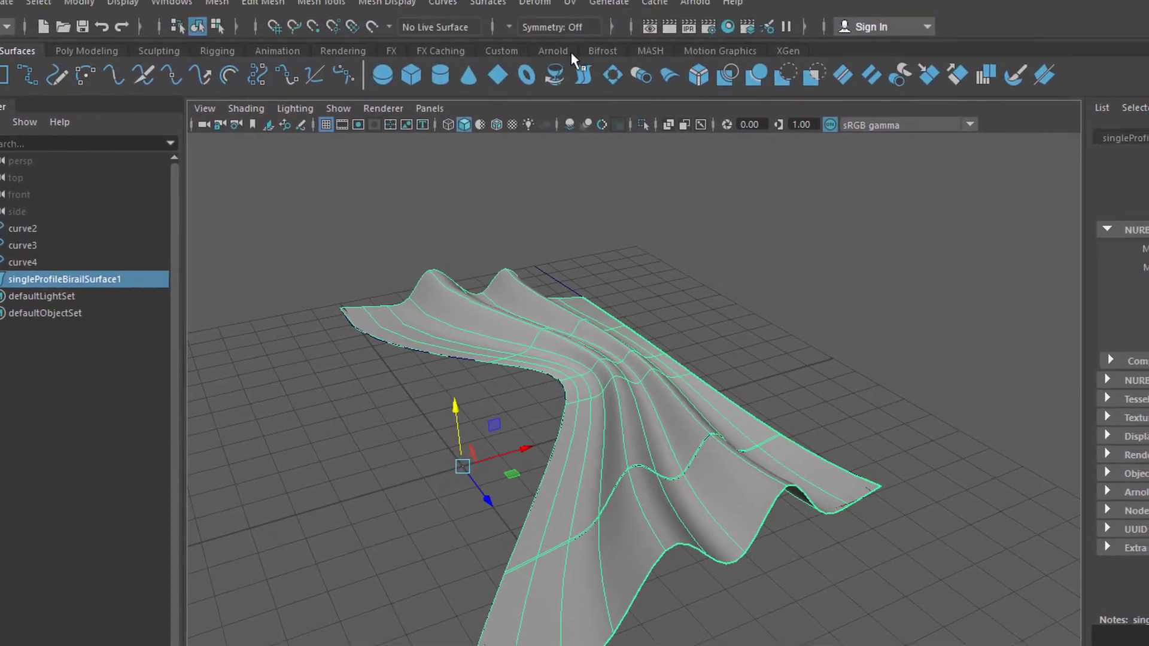
Step: Launch the Birail 3+ Tool from the Surfaces > Birail menu
{"action": "left_click", "coordinate": [489, 14]}
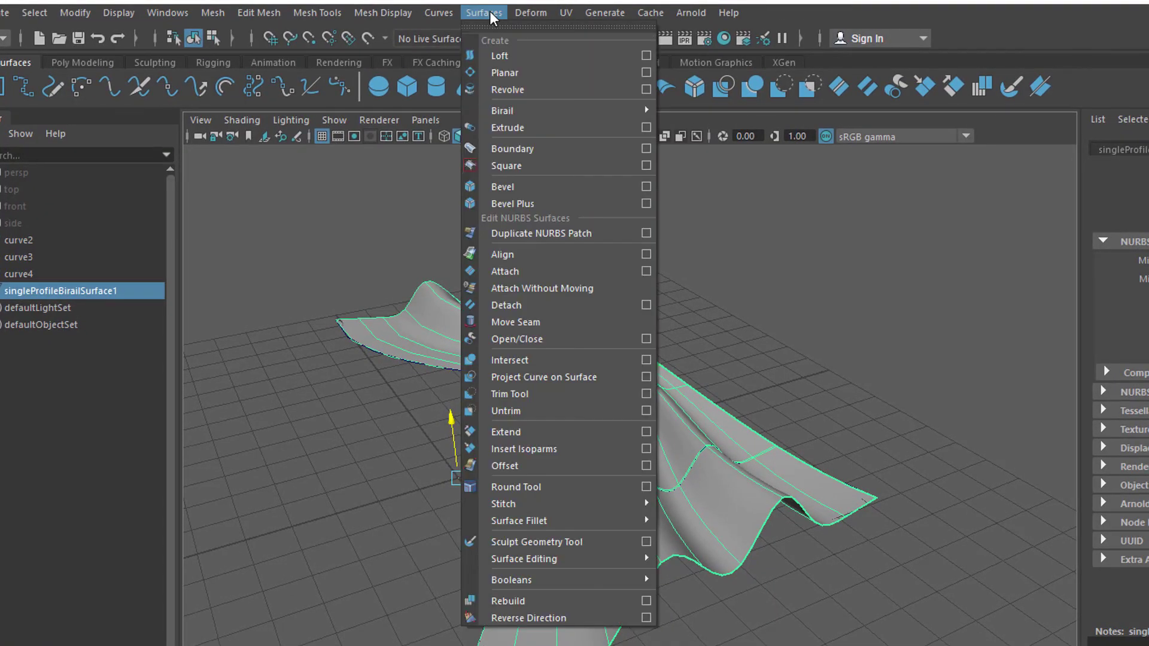
{"action": "mouse_move", "coordinate": [546, 111]}
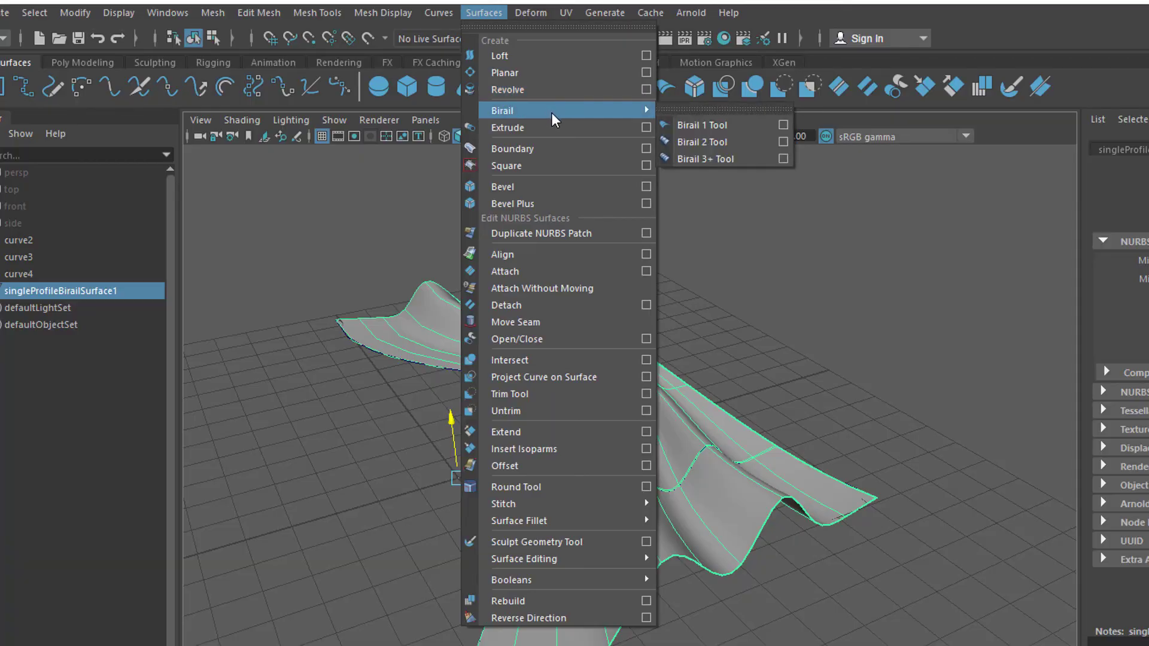
{"action": "left_click", "coordinate": [724, 160]}
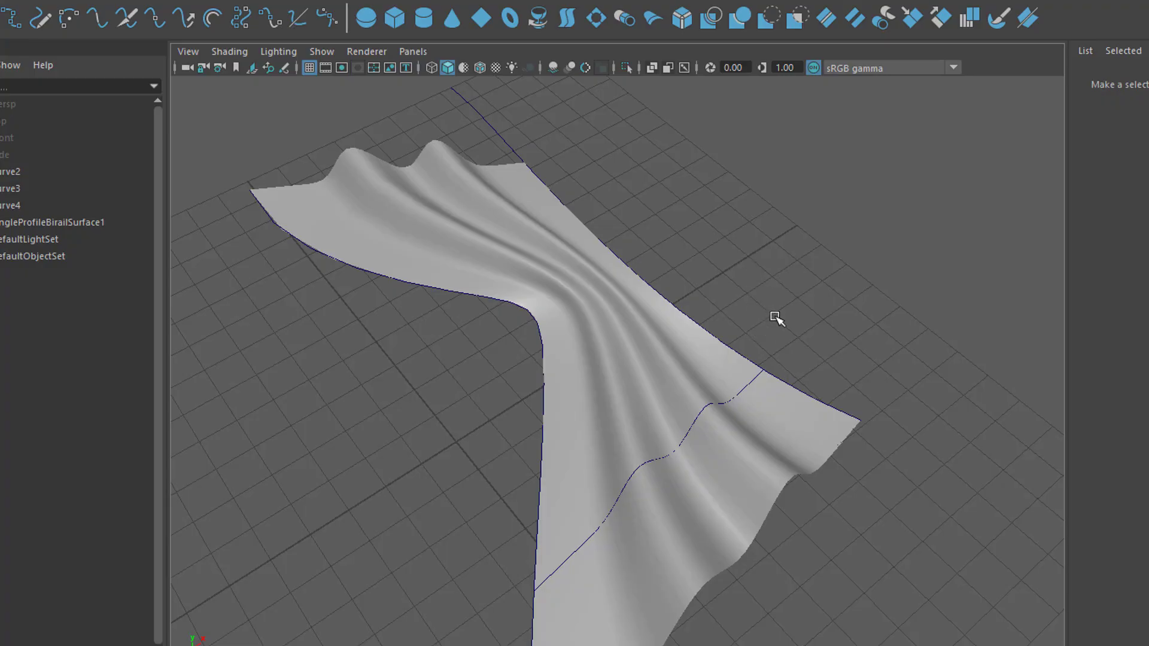
{"action": "left_click_drag", "start_coordinate": [747, 343], "coordinate": [721, 285], "text": "alt"}
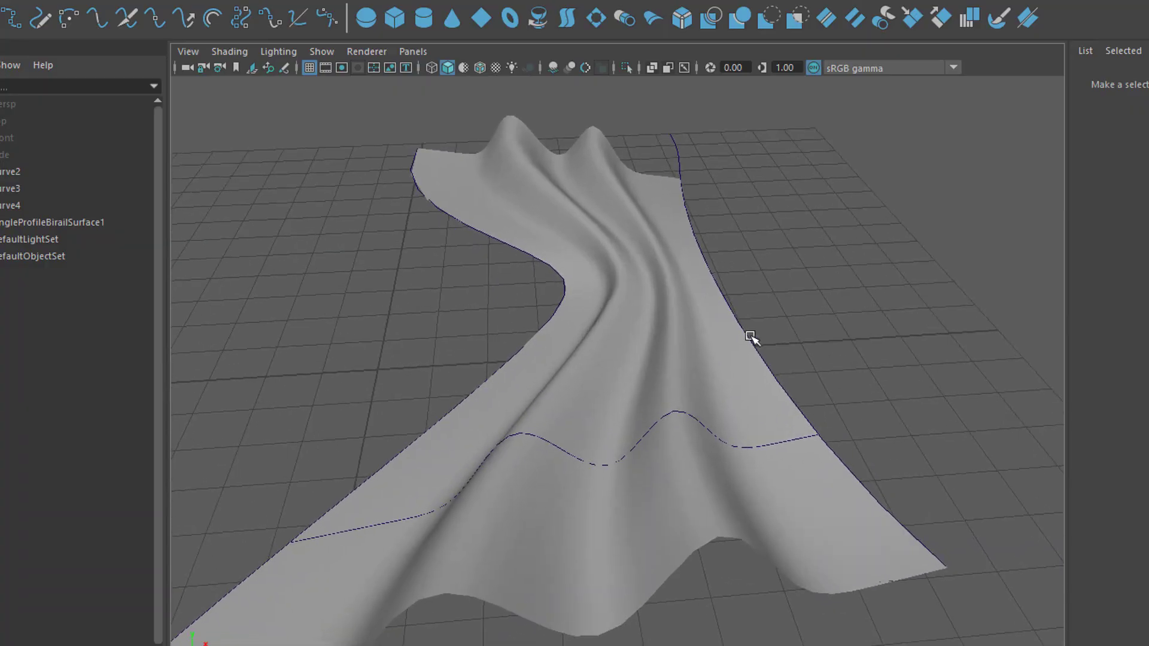